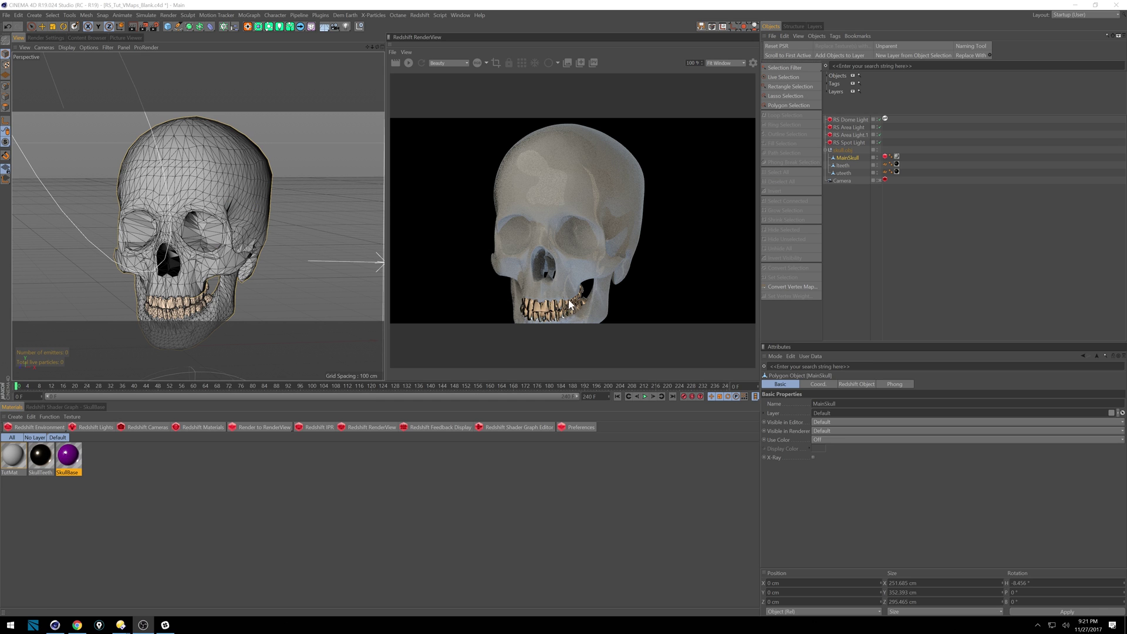
# Inspect the lower and upper teeth objects' properties, then reselect MainSkull.
pyautogui.click(842, 166)
pyautogui.click(843, 173)
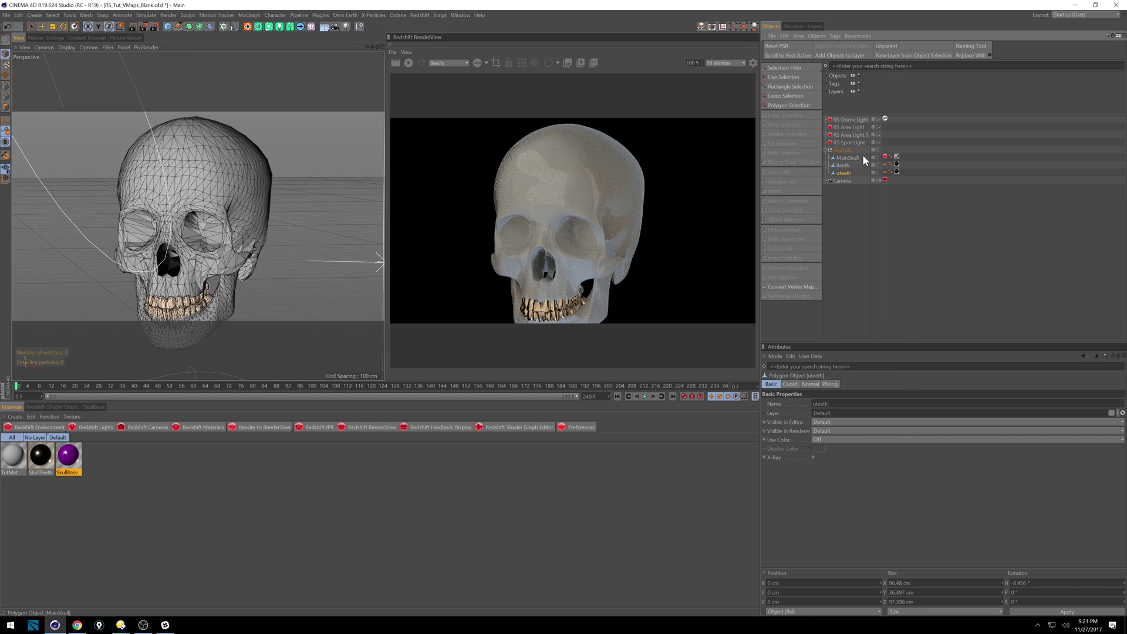
pyautogui.click(845, 158)
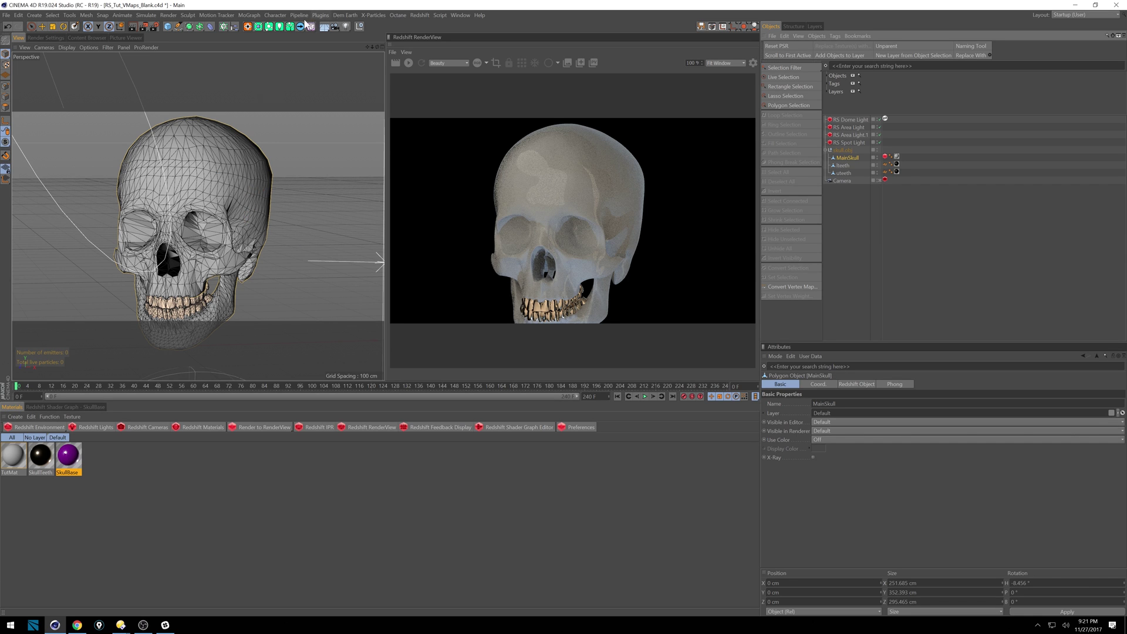
# Paint a weighted vertex-map patch across the skull's forehead using the Paint Tool in Add mode.
pyautogui.click(275, 16)
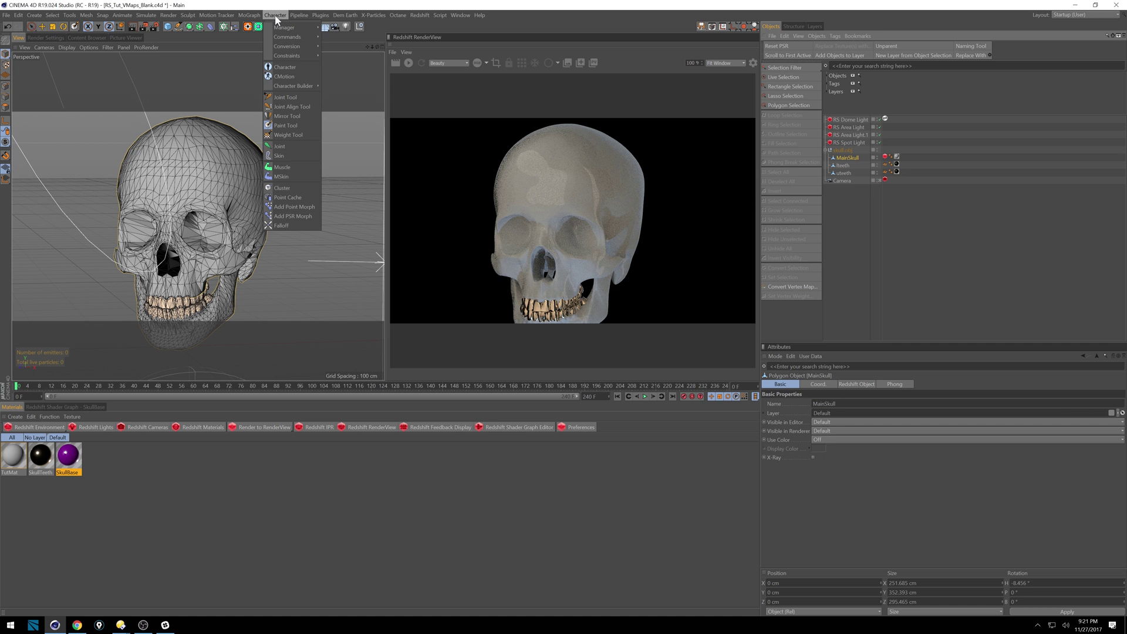
pyautogui.click(288, 125)
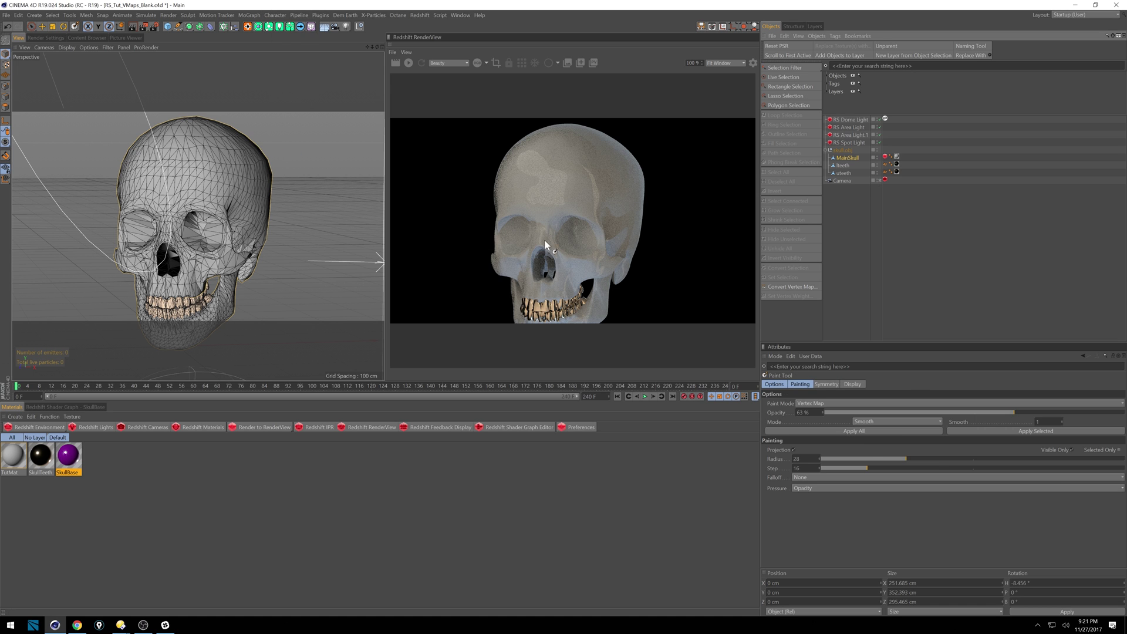
pyautogui.click(889, 420)
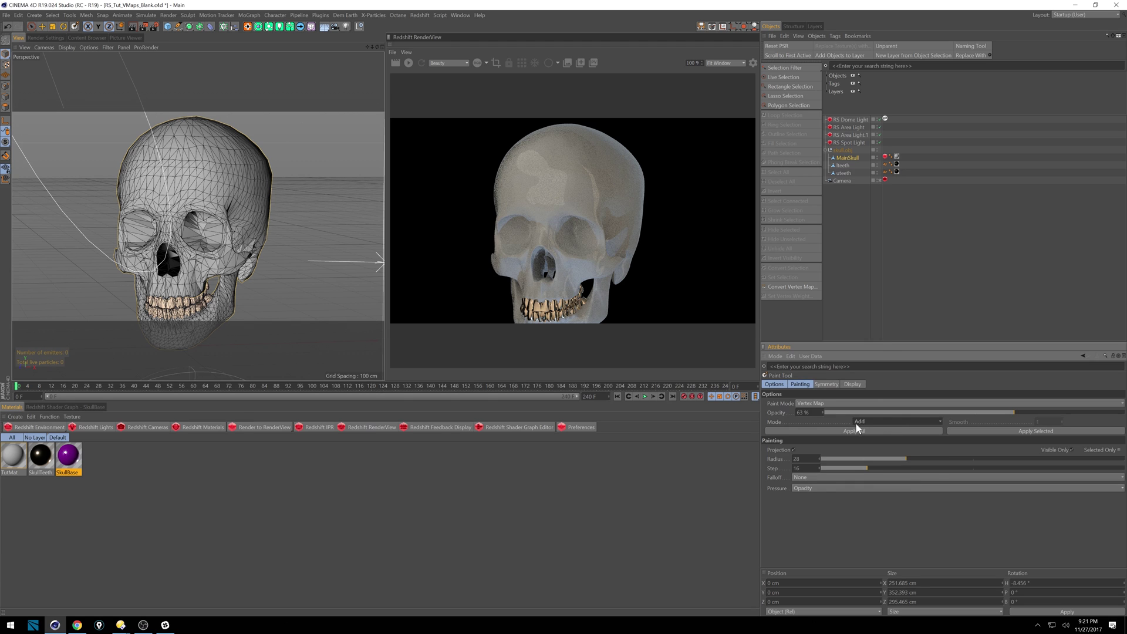
pyautogui.click(876, 423)
pyautogui.moveTo(189, 171)
pyautogui.mouseDown()
pyautogui.moveTo(236, 181)
pyautogui.moveTo(235, 171)
pyautogui.moveTo(224, 167)
pyautogui.moveTo(227, 180)
pyautogui.moveTo(254, 192)
pyautogui.moveTo(257, 217)
pyautogui.moveTo(256, 187)
pyautogui.moveTo(223, 168)
pyautogui.moveTo(153, 186)
pyautogui.moveTo(171, 141)
pyautogui.moveTo(202, 158)
pyautogui.moveTo(229, 155)
pyautogui.mouseUp()
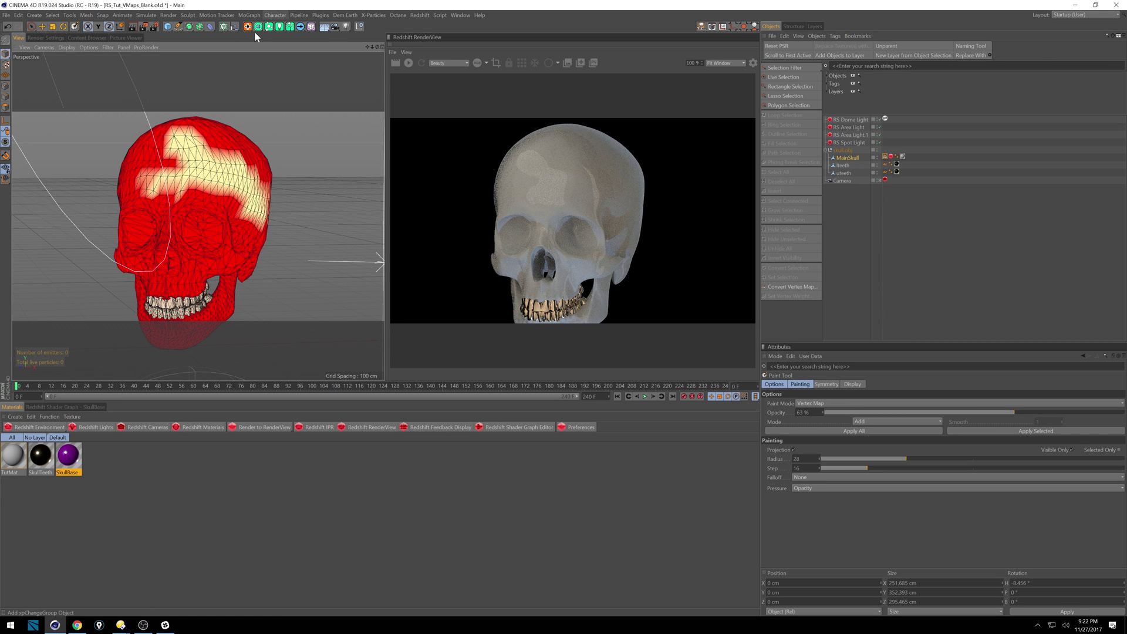
pyautogui.click(210, 26)
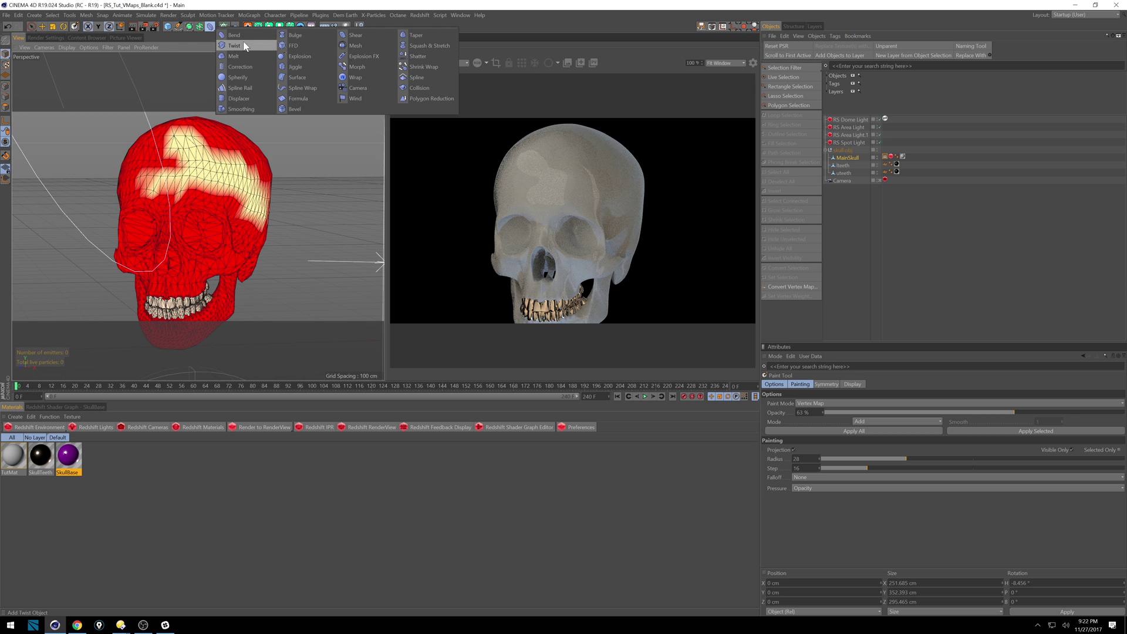
# Parent a new Displacer to MainSkull and give it a Restriction tag using the Vertex Map.
pyautogui.click(239, 98)
pyautogui.moveTo(878, 119); pyautogui.dragTo(857, 165)
pyautogui.rightClick(856, 166)
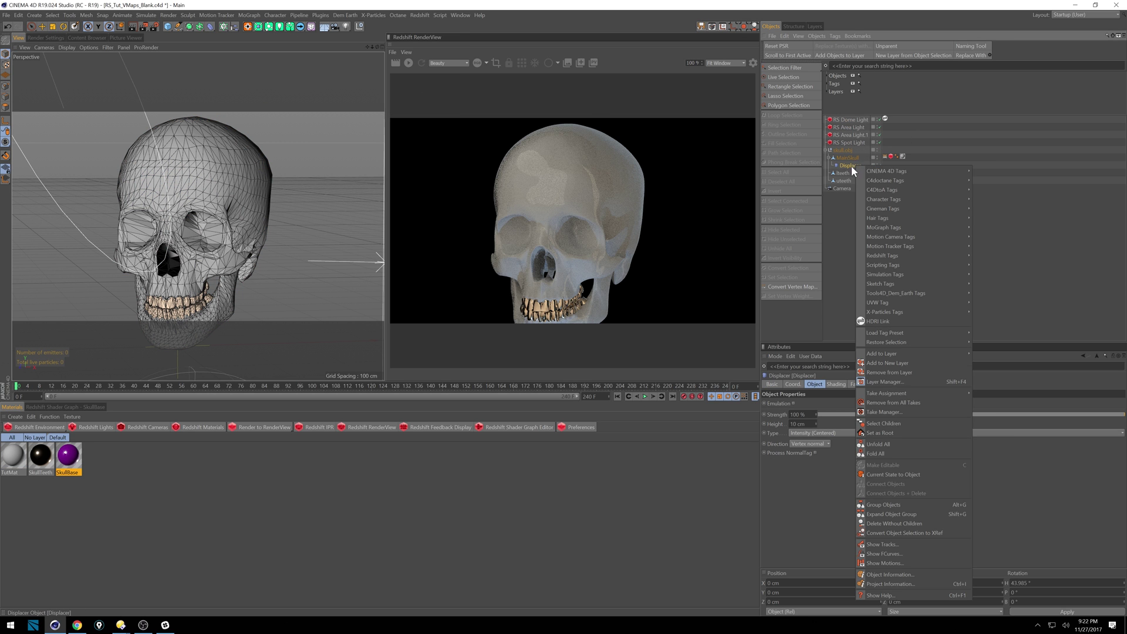
pyautogui.moveTo(880, 173)
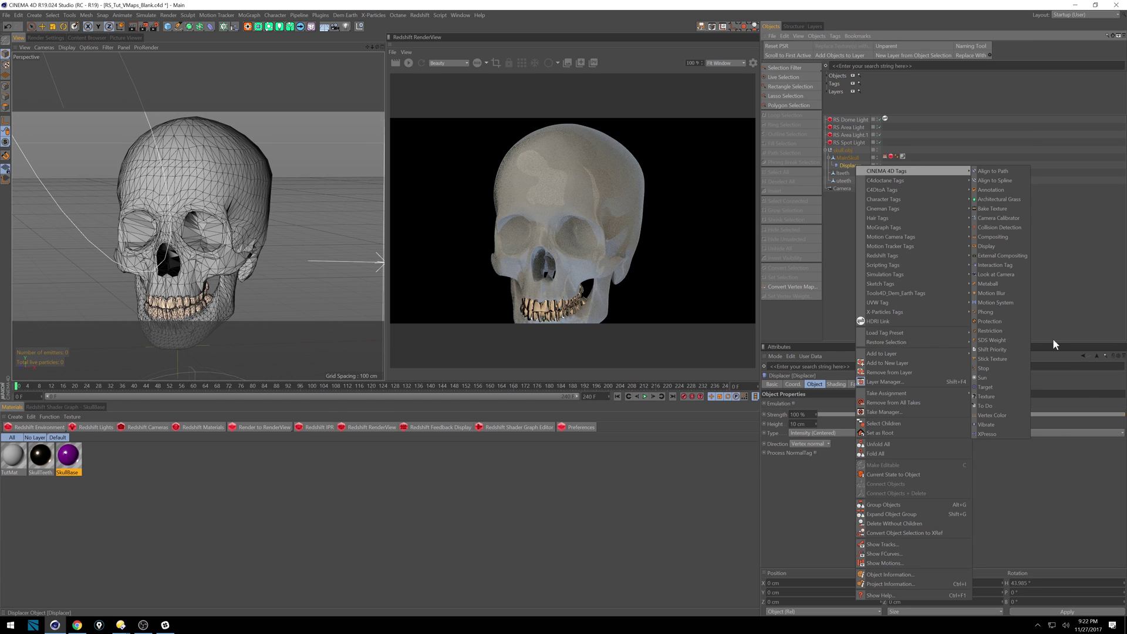
pyautogui.click(998, 331)
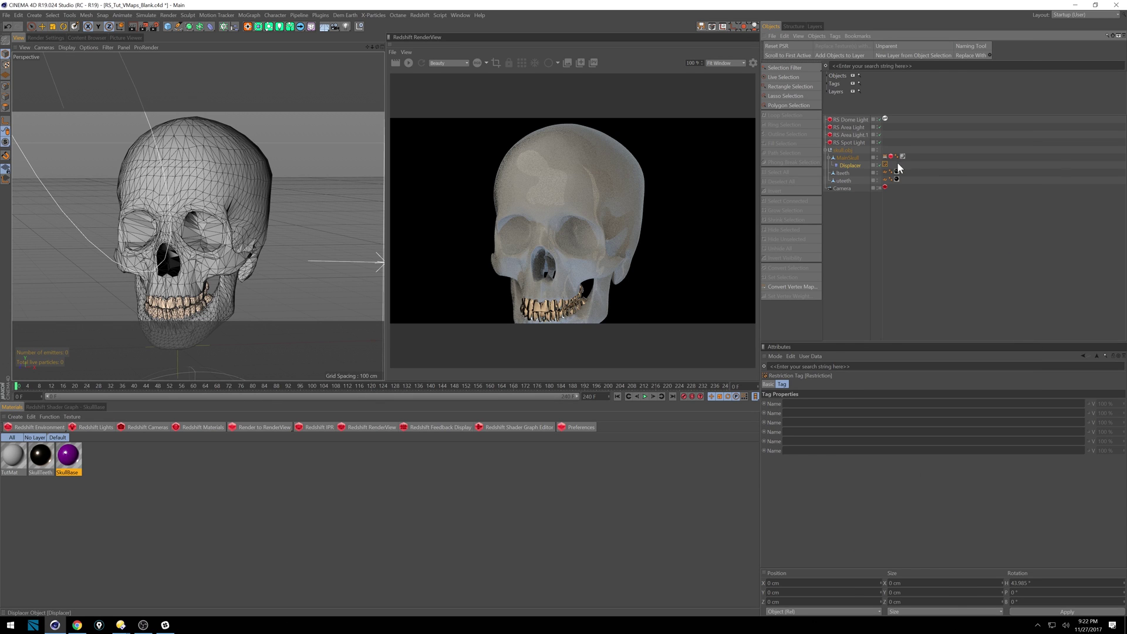
pyautogui.moveTo(890, 157); pyautogui.dragTo(808, 405)
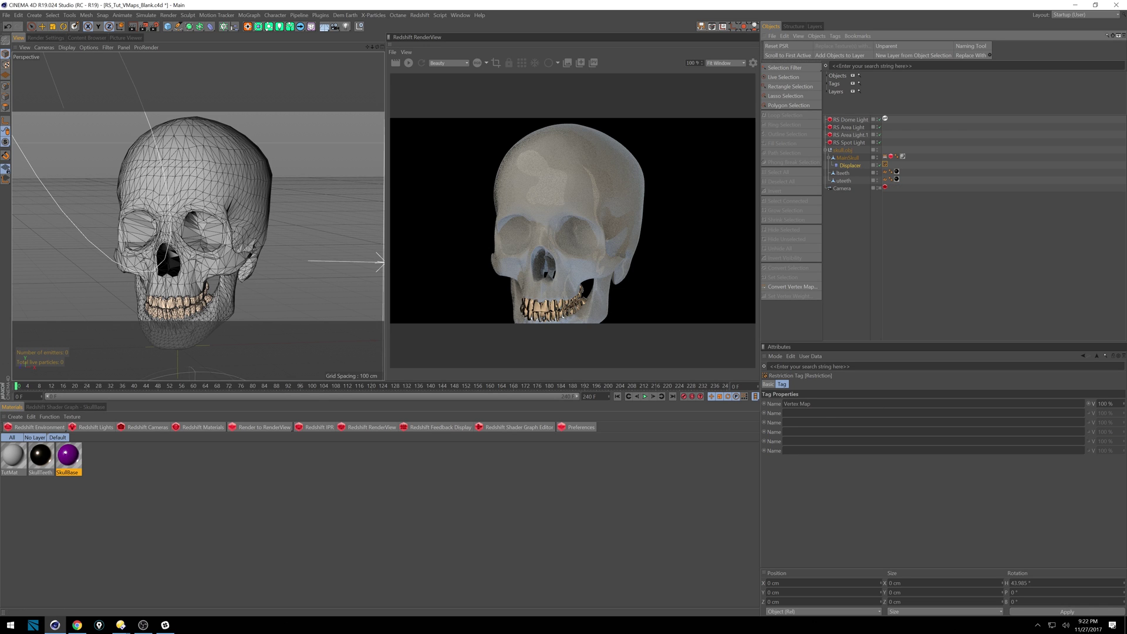
pyautogui.click(852, 165)
# Give the Displacer a Noise shader and a 63 cm displacement height.
pyautogui.click(854, 384)
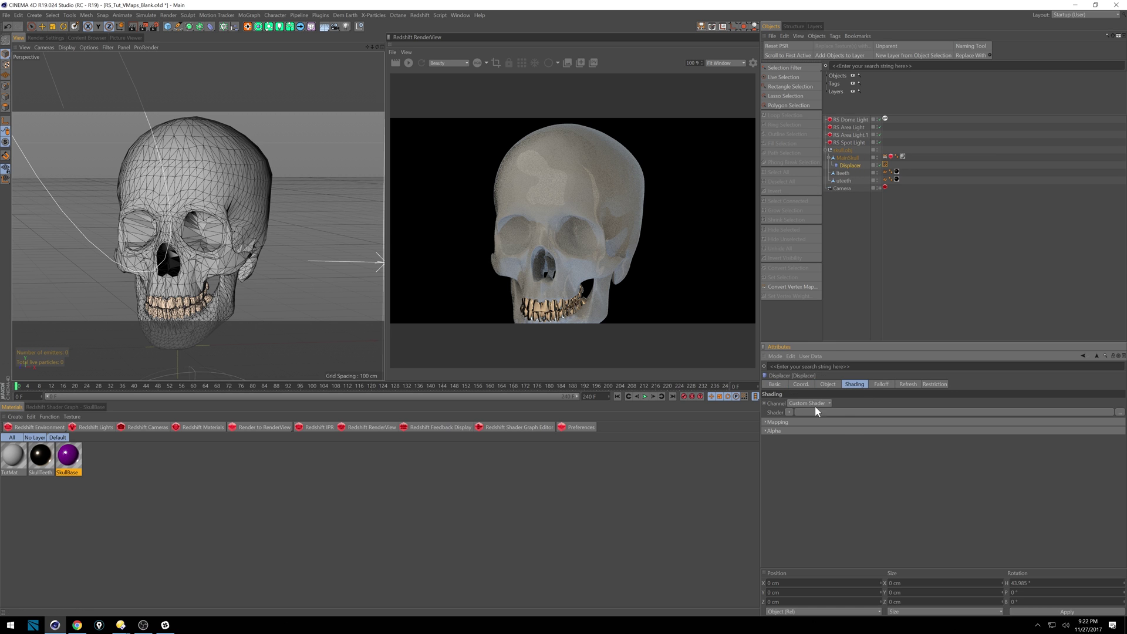
pyautogui.click(790, 412)
pyautogui.click(800, 277)
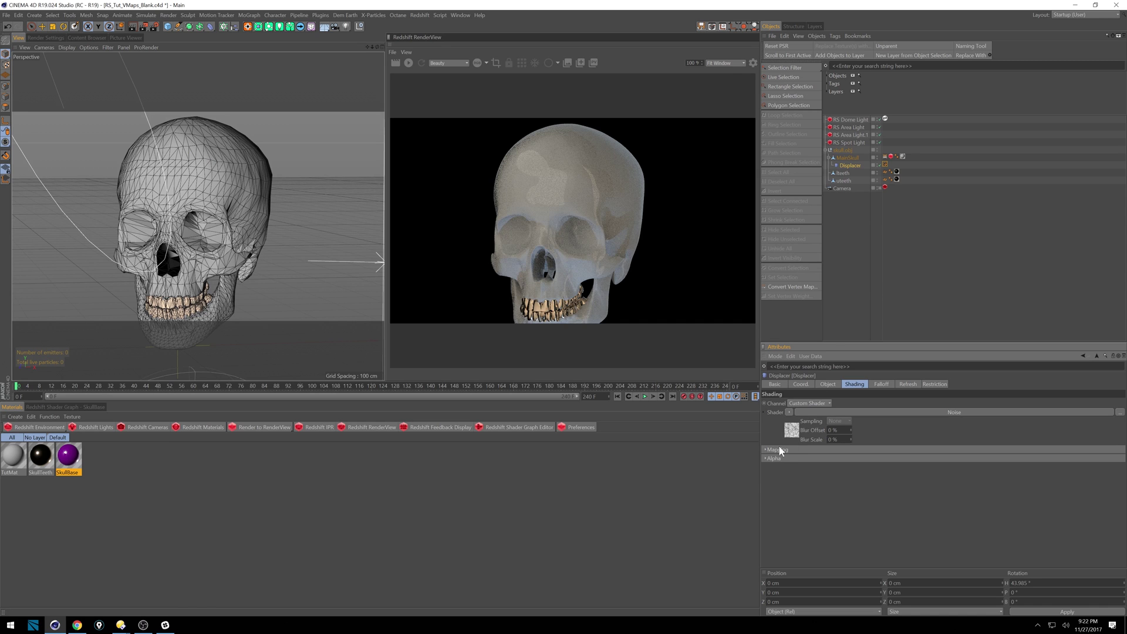
pyautogui.click(826, 384)
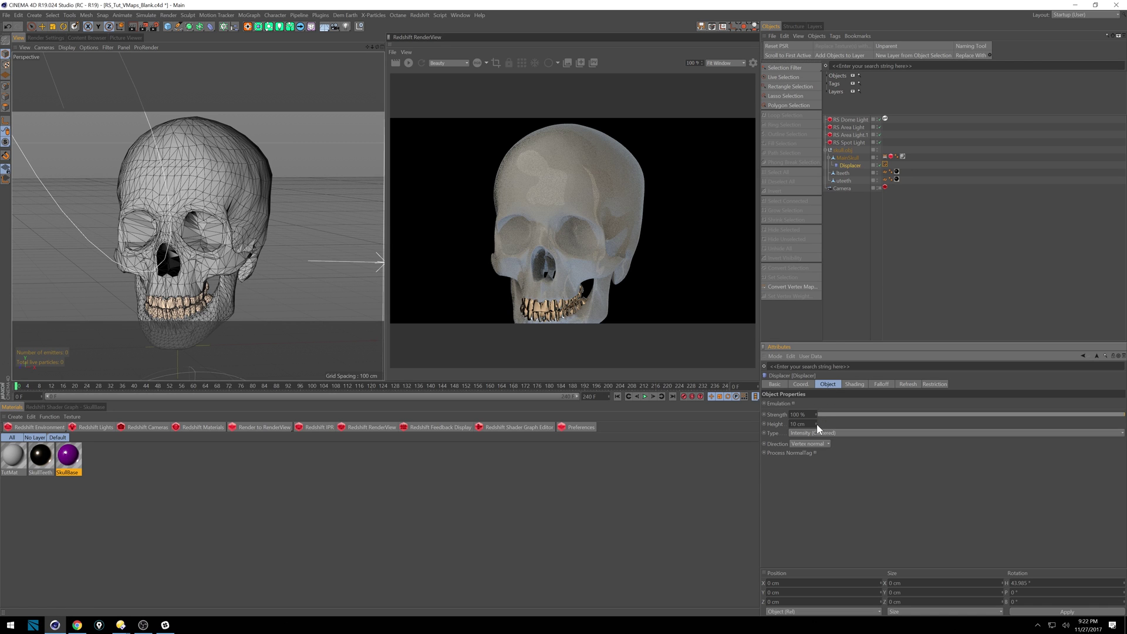
pyautogui.moveTo(816, 424); pyautogui.dragTo(823, 407)
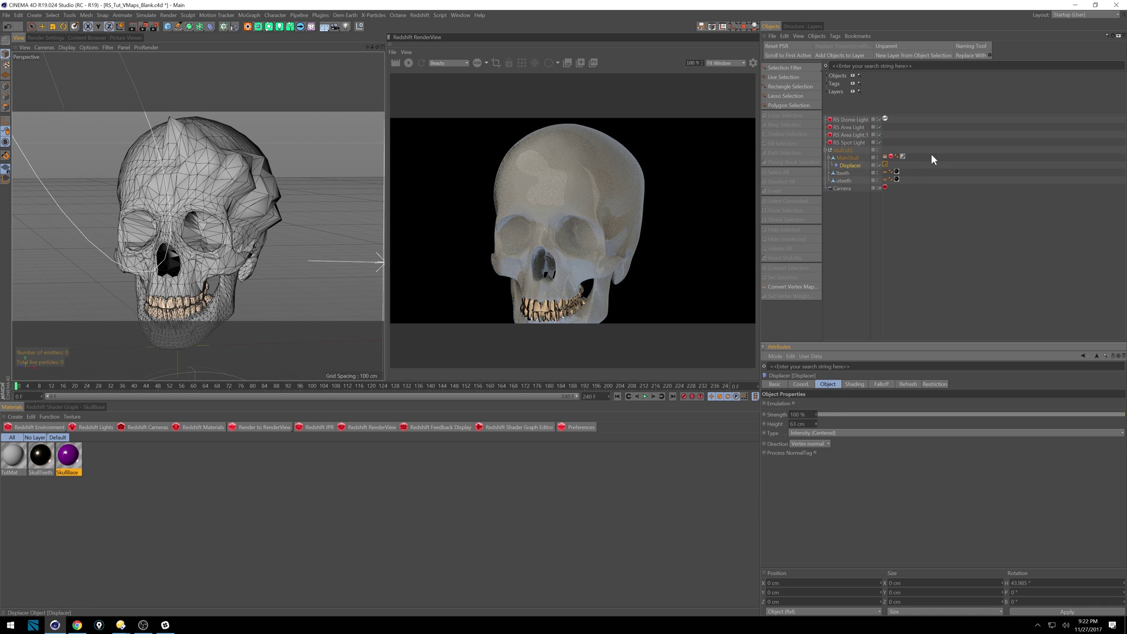
# Smooth the painted vertex-map weights on top of the skull using Smooth paint mode.
pyautogui.click(885, 157)
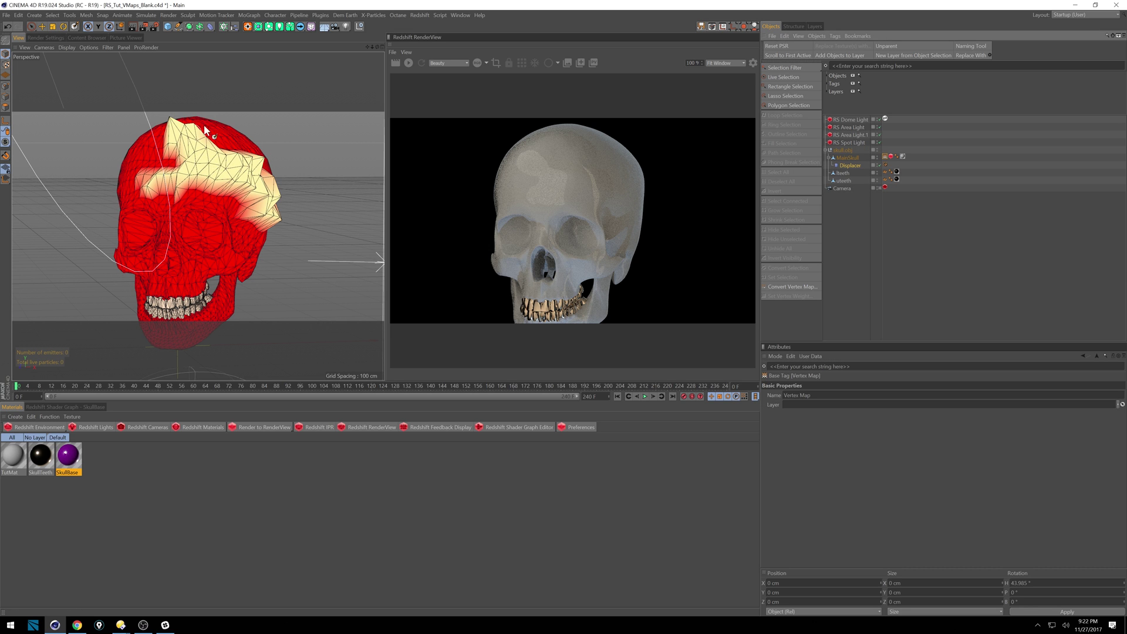
pyautogui.doubleClick(886, 158)
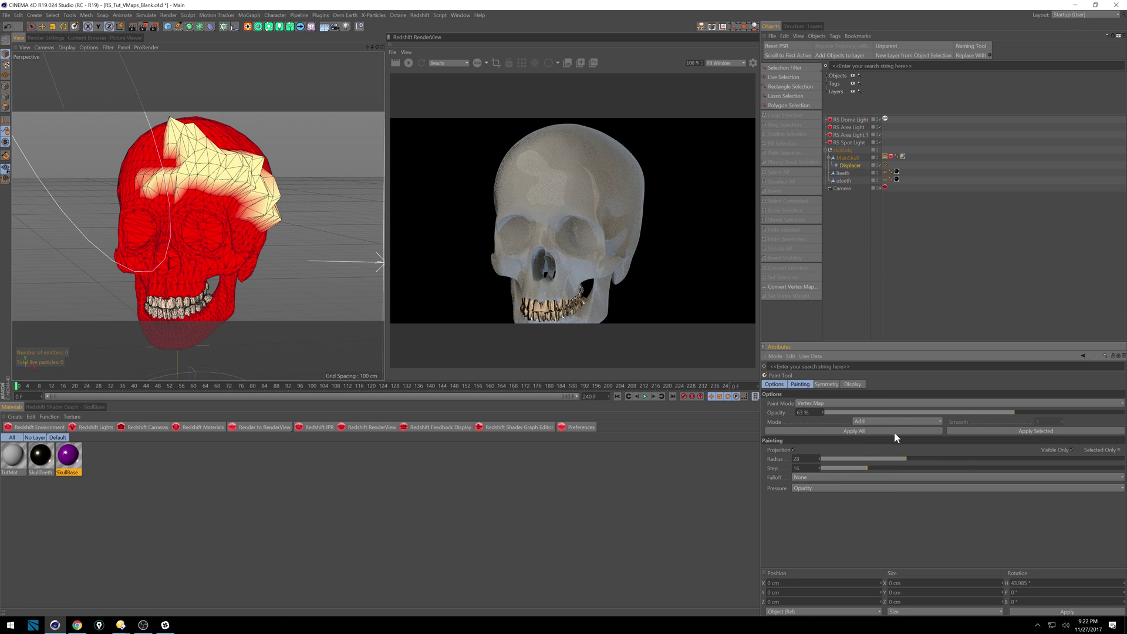
pyautogui.click(897, 421)
pyautogui.click(881, 459)
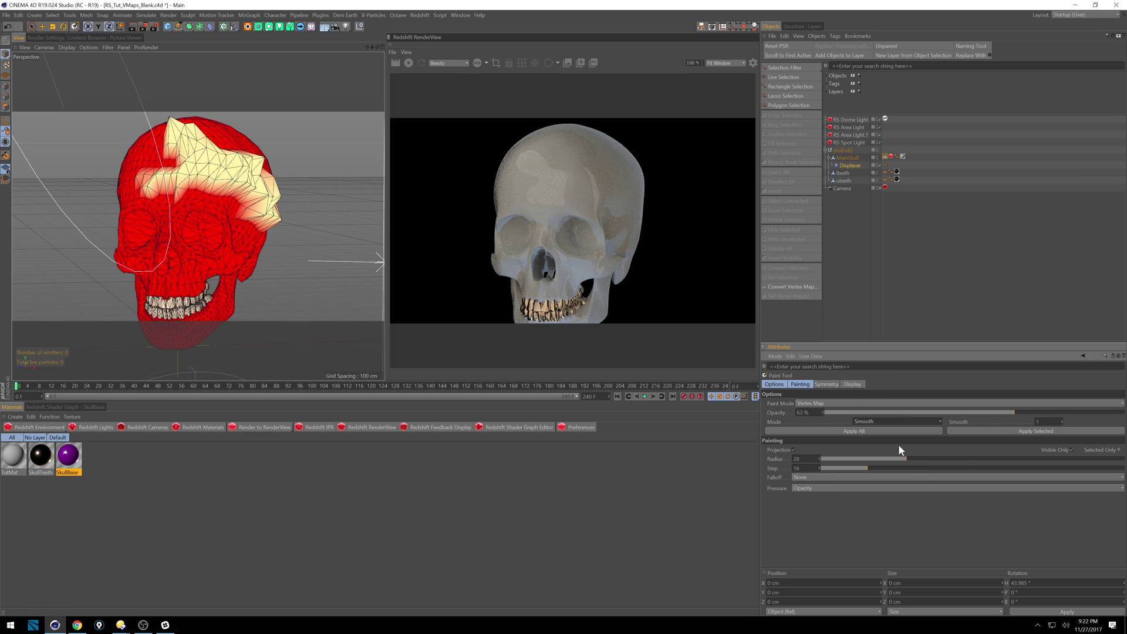
pyautogui.moveTo(170, 123)
pyautogui.mouseDown()
pyautogui.moveTo(176, 168)
pyautogui.moveTo(137, 180)
pyautogui.moveTo(192, 188)
pyautogui.moveTo(213, 157)
pyautogui.moveTo(243, 166)
pyautogui.moveTo(273, 179)
pyautogui.moveTo(277, 225)
pyautogui.moveTo(252, 161)
pyautogui.mouseUp()
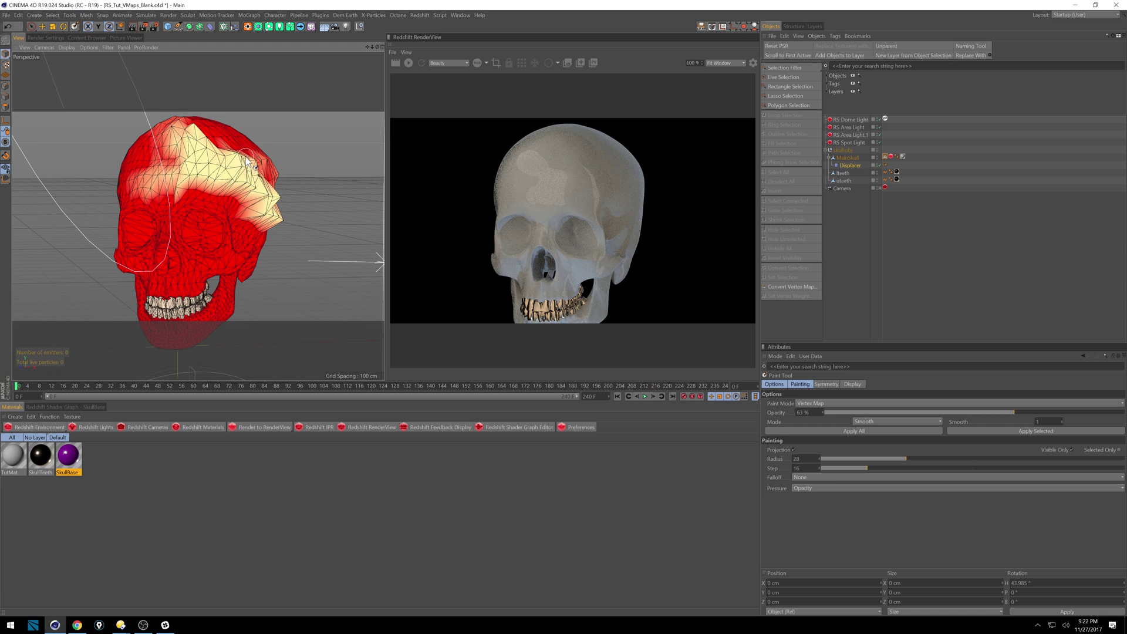
# Start the Redshift interactive render and check the skull's Redshift object settings.
pyautogui.click(409, 63)
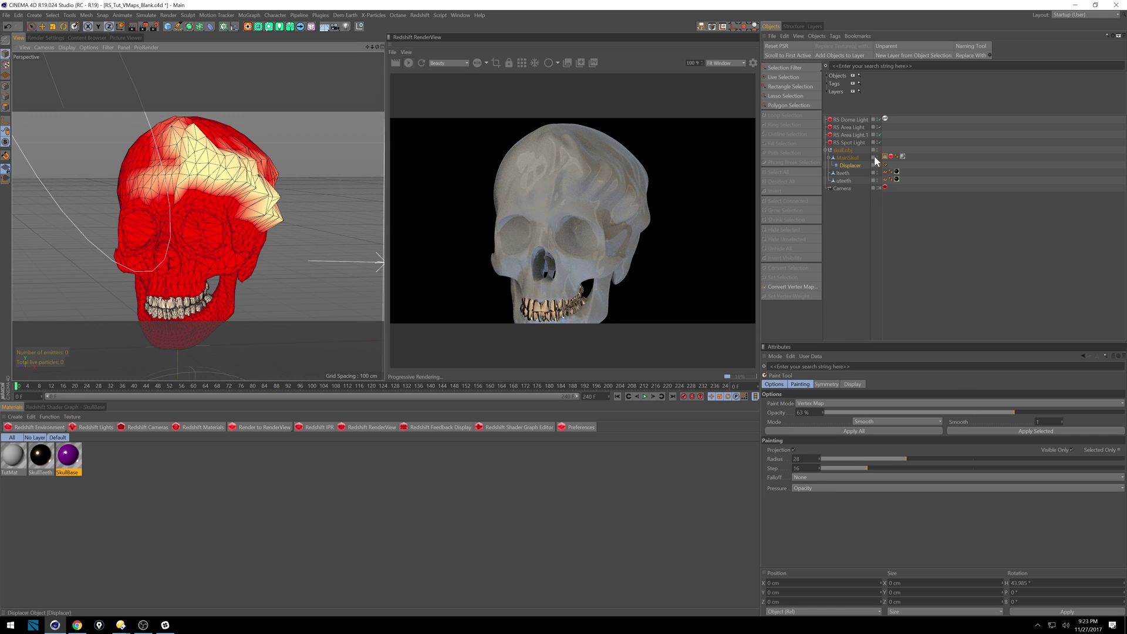
pyautogui.click(890, 156)
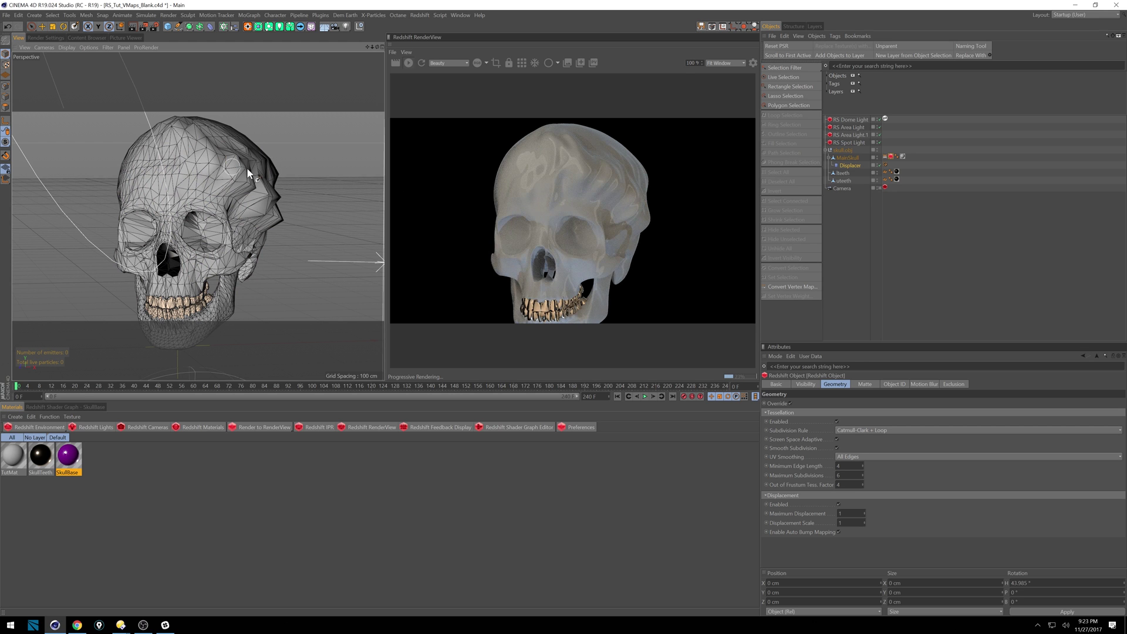
pyautogui.click(847, 157)
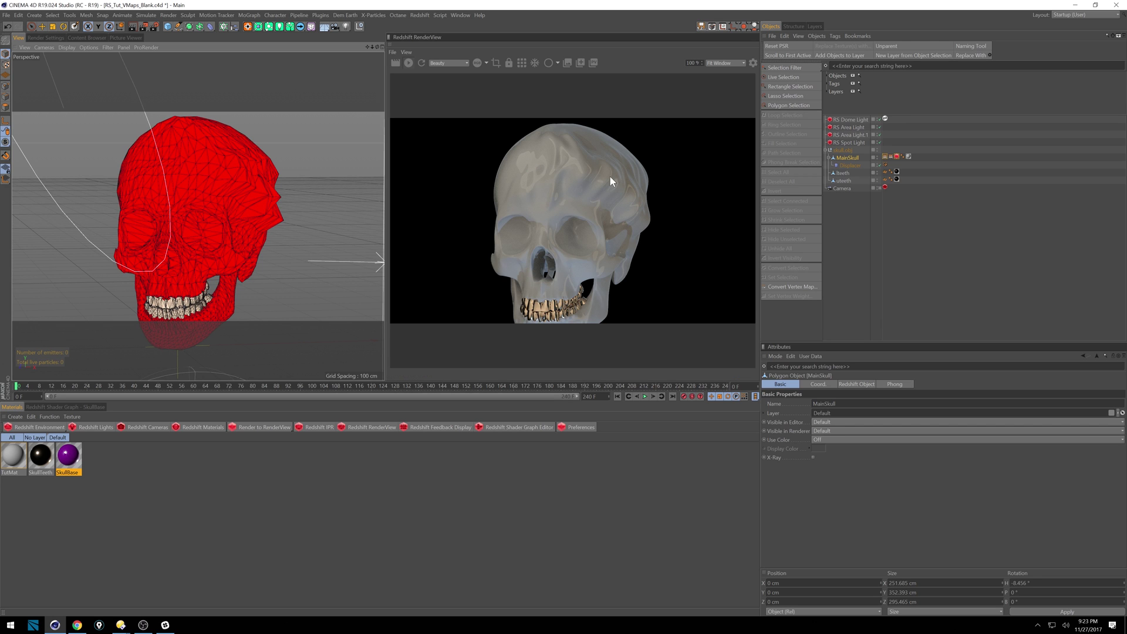
# Extend the vertex-map weights across the forehead and right side, then delete the Displacer.
pyautogui.click(885, 157)
pyautogui.click(891, 156)
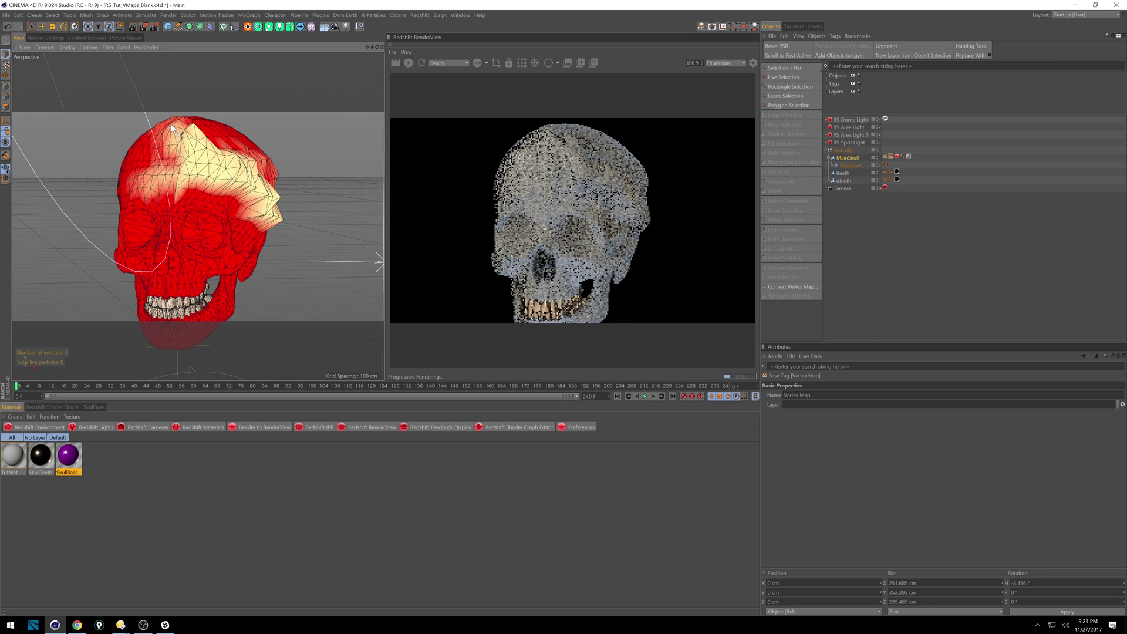
pyautogui.moveTo(187, 175)
pyautogui.mouseDown()
pyautogui.moveTo(238, 166)
pyautogui.moveTo(284, 222)
pyautogui.moveTo(276, 226)
pyautogui.mouseUp()
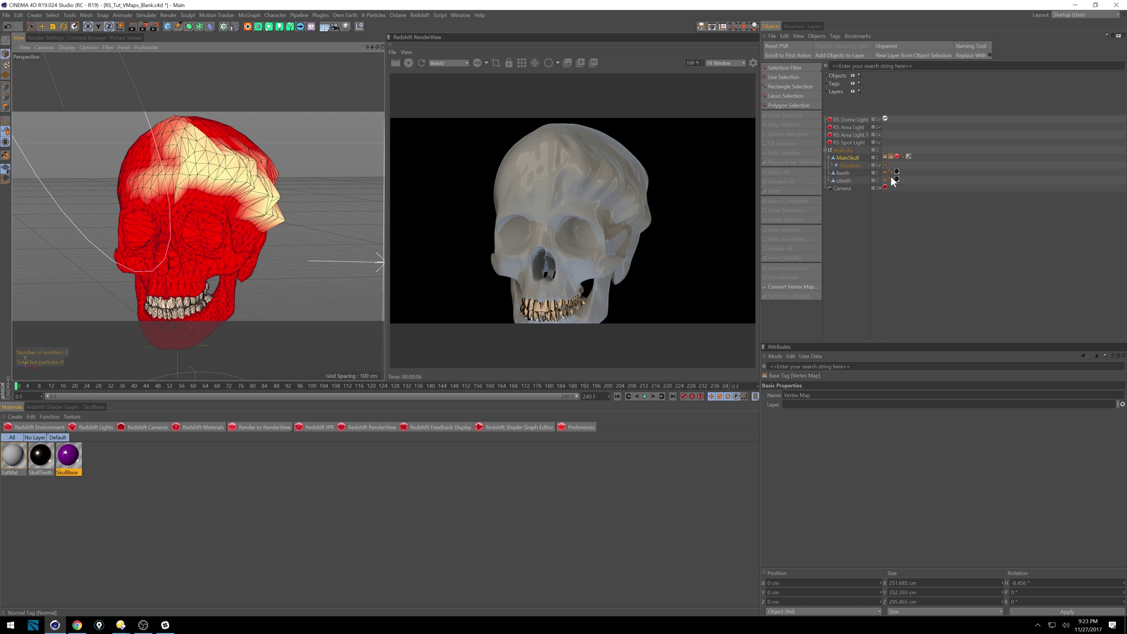
pyautogui.click(850, 163)
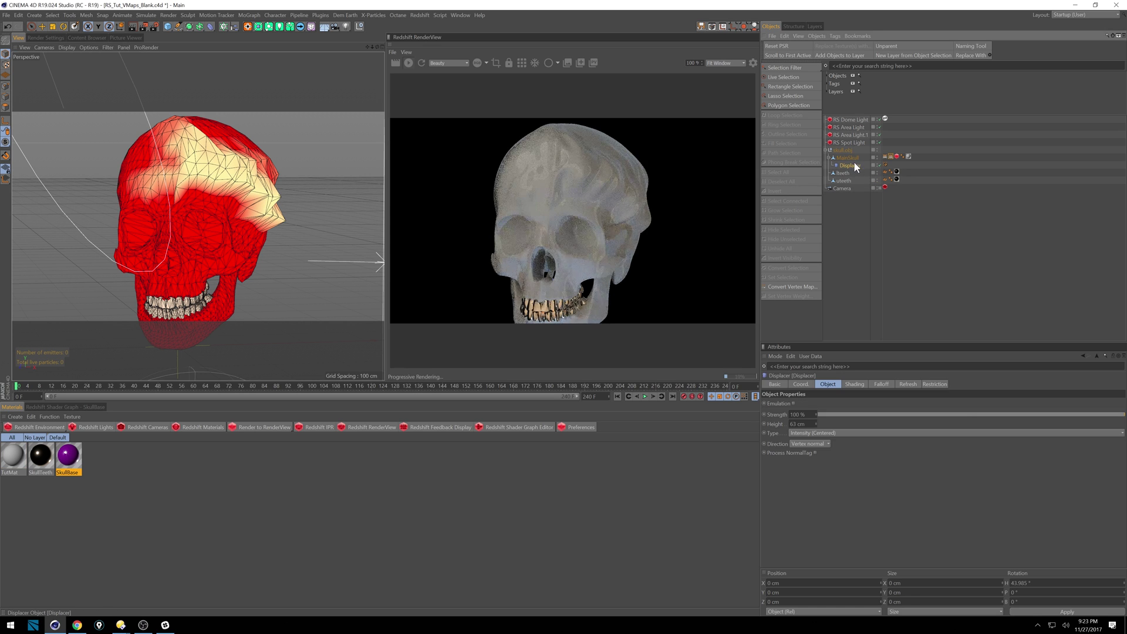
pyautogui.press('Delete')
# Remove the old Vertex Map and weight all MainSkull polygons at 100% via Set Vertex Weight.
pyautogui.press('Delete')
pyautogui.hotkey('ctrl', 'z')
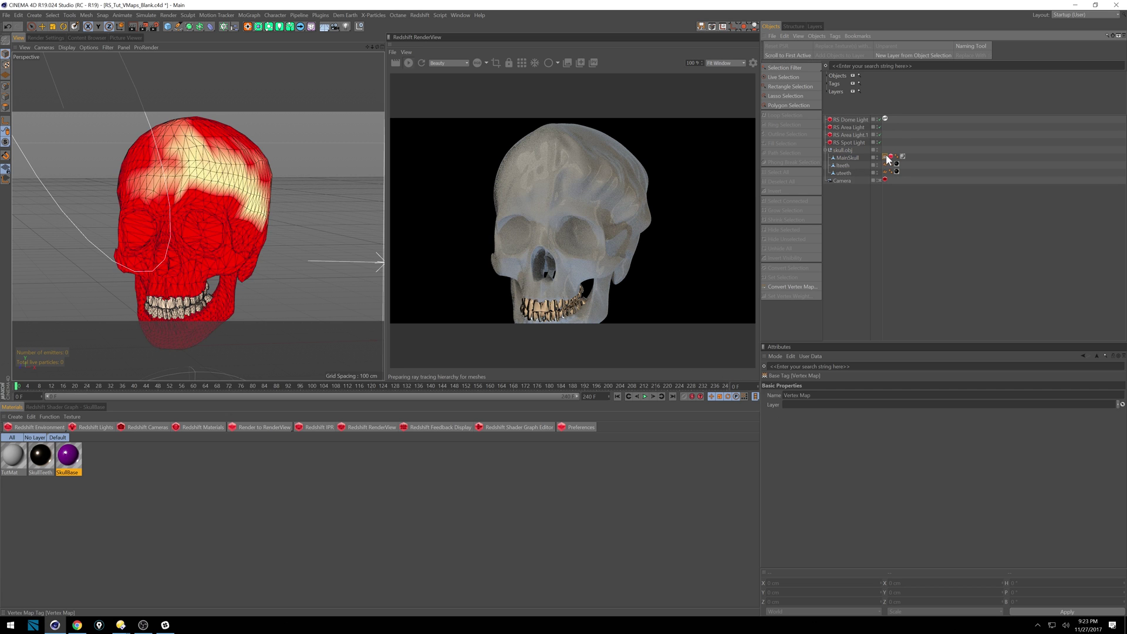
pyautogui.press('Delete')
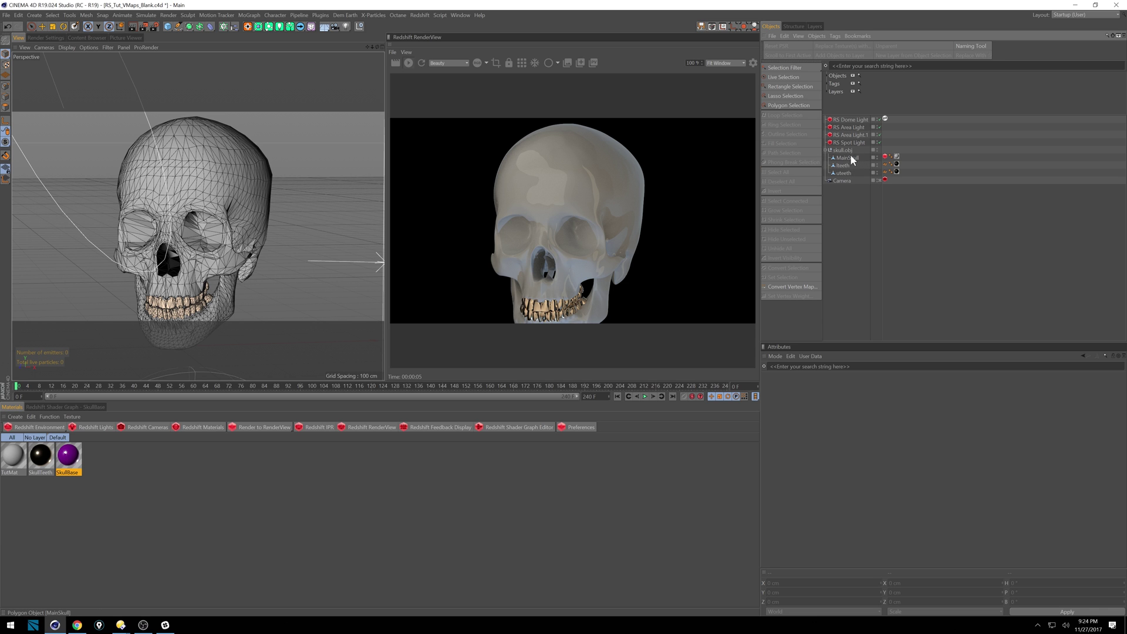
pyautogui.click(850, 157)
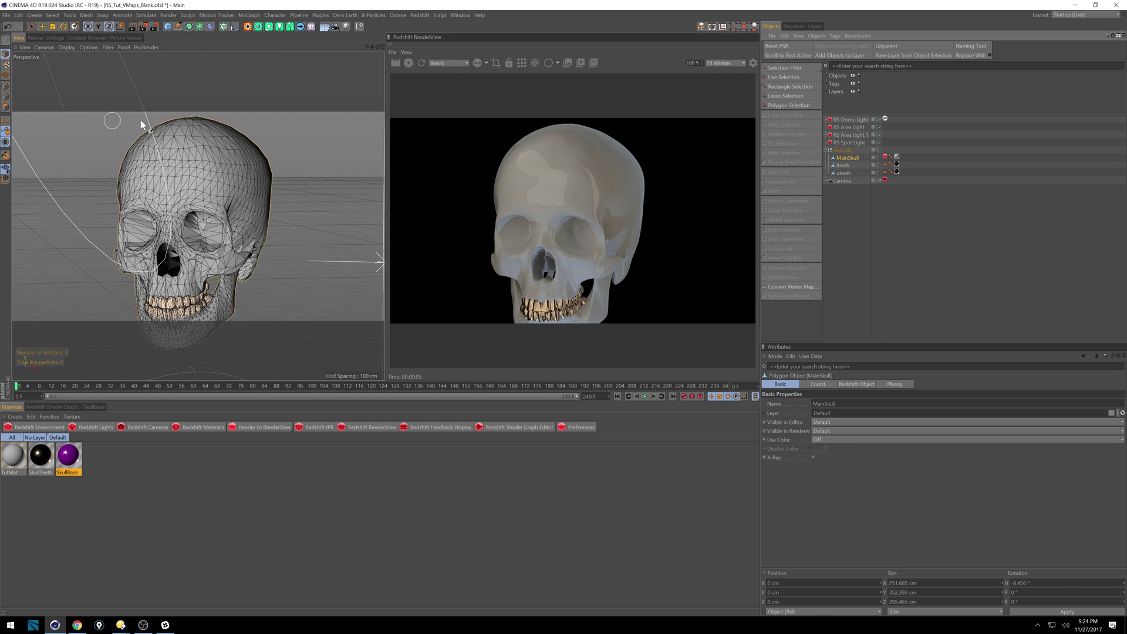
pyautogui.click(5, 108)
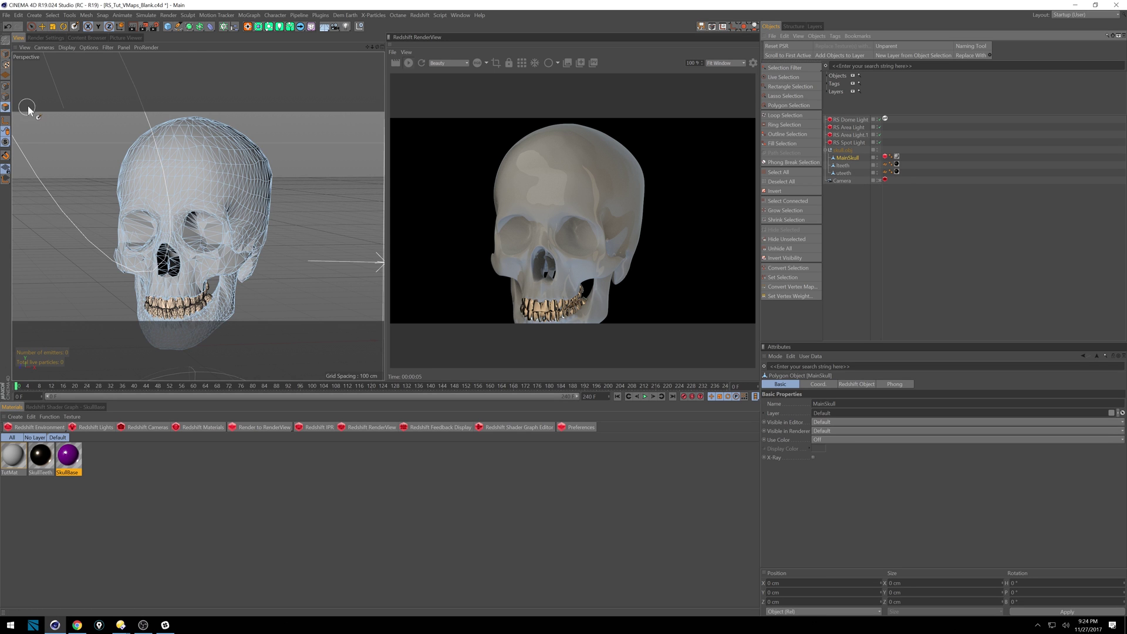
pyautogui.press('v')
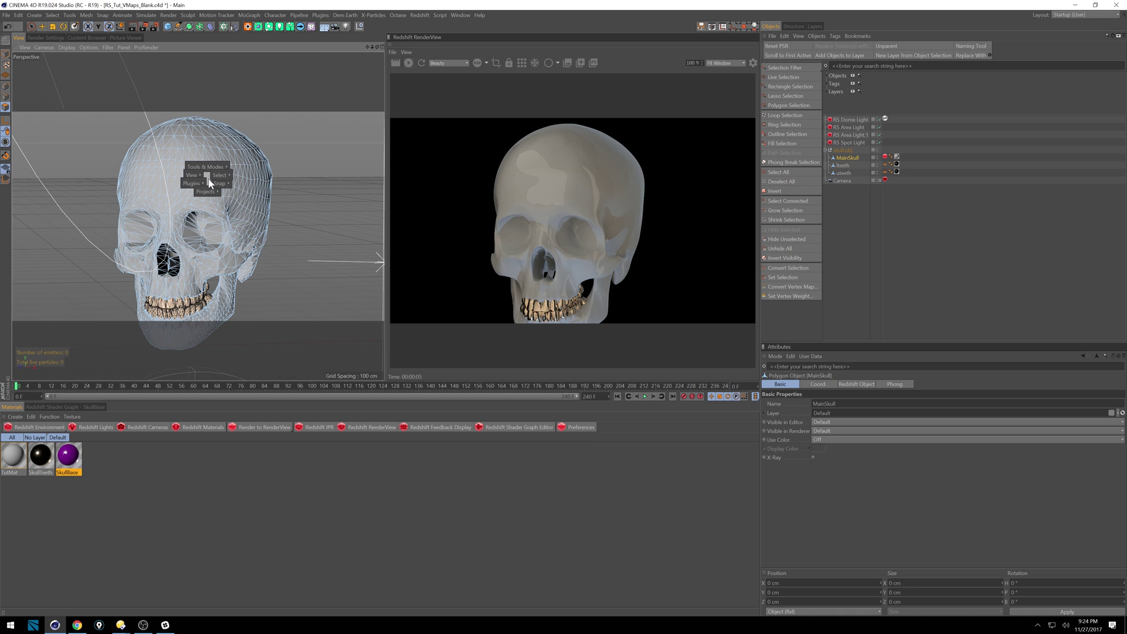
pyautogui.moveTo(218, 181)
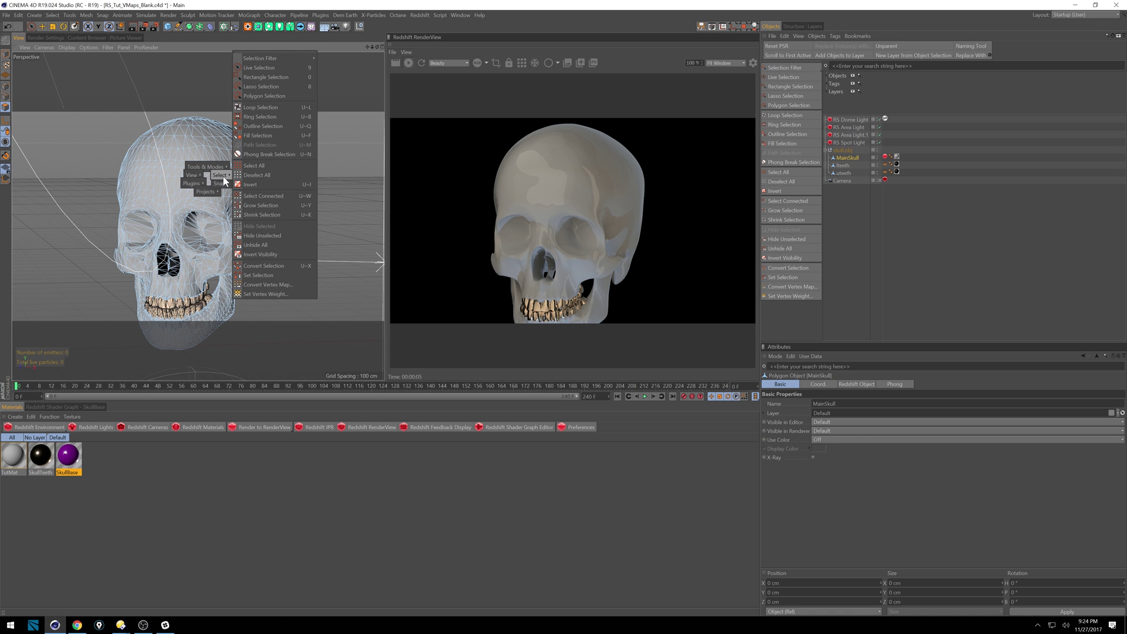
pyautogui.click(276, 293)
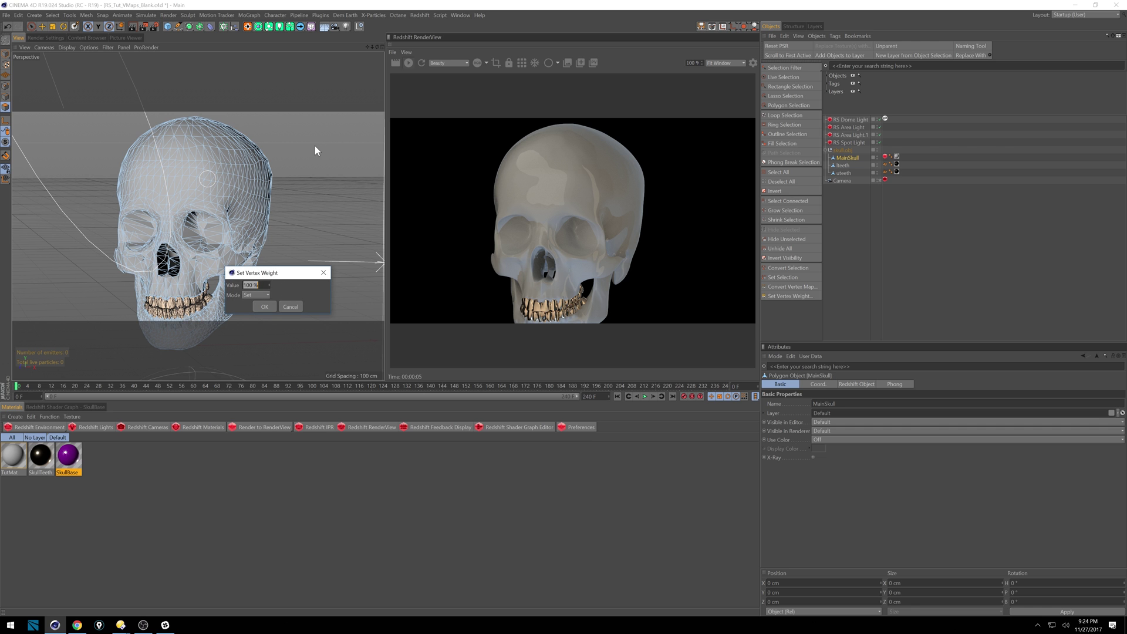
pyautogui.press('Return')
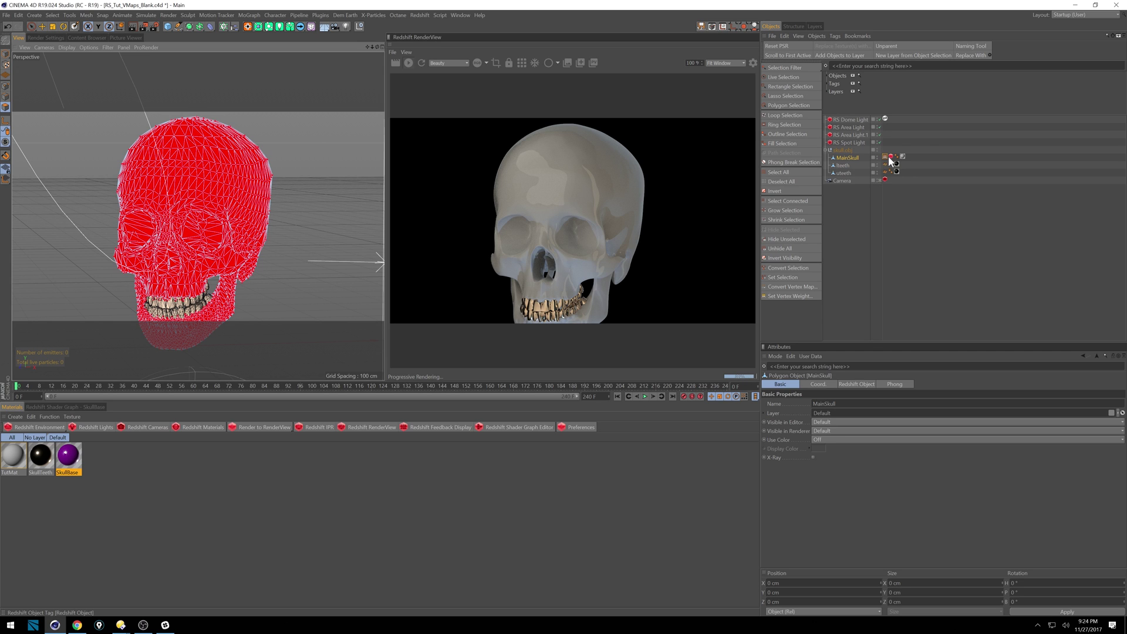
# Add a Pose Morph tag to MainSkull through Commander and enable vertex-map morphing.
pyautogui.hotkey('shift', 'c')
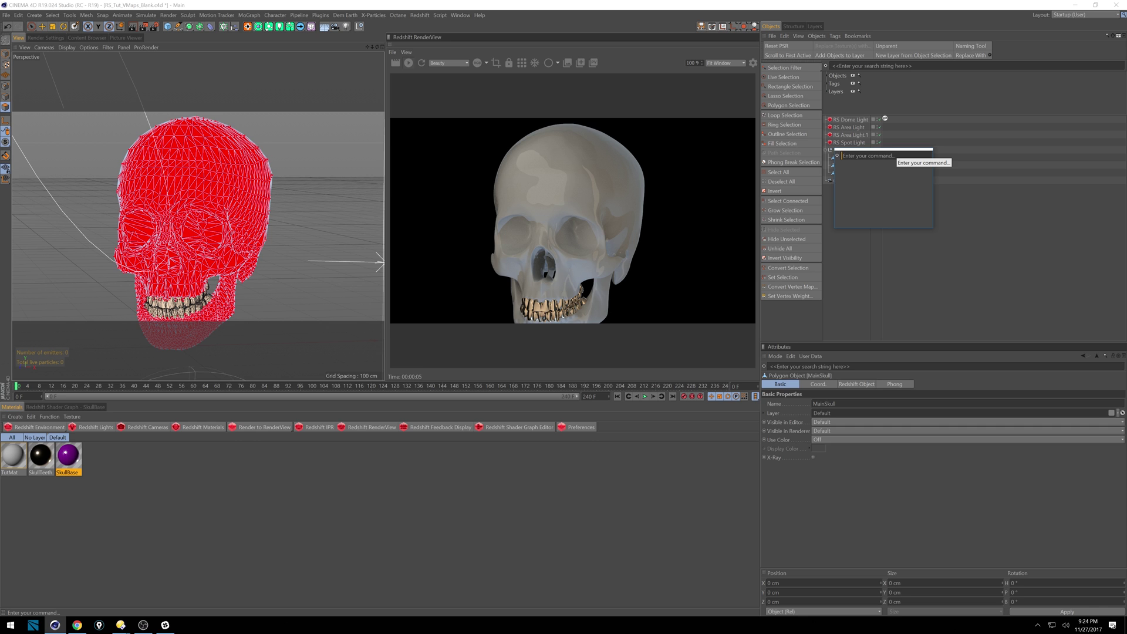
pyautogui.write('pose')
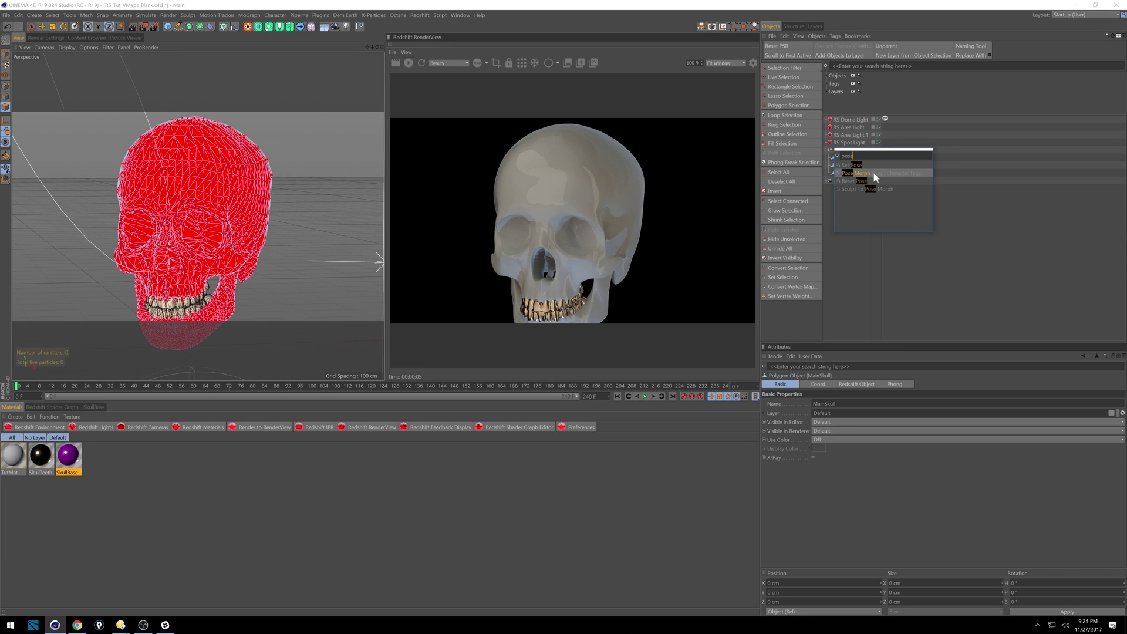
pyautogui.click(861, 174)
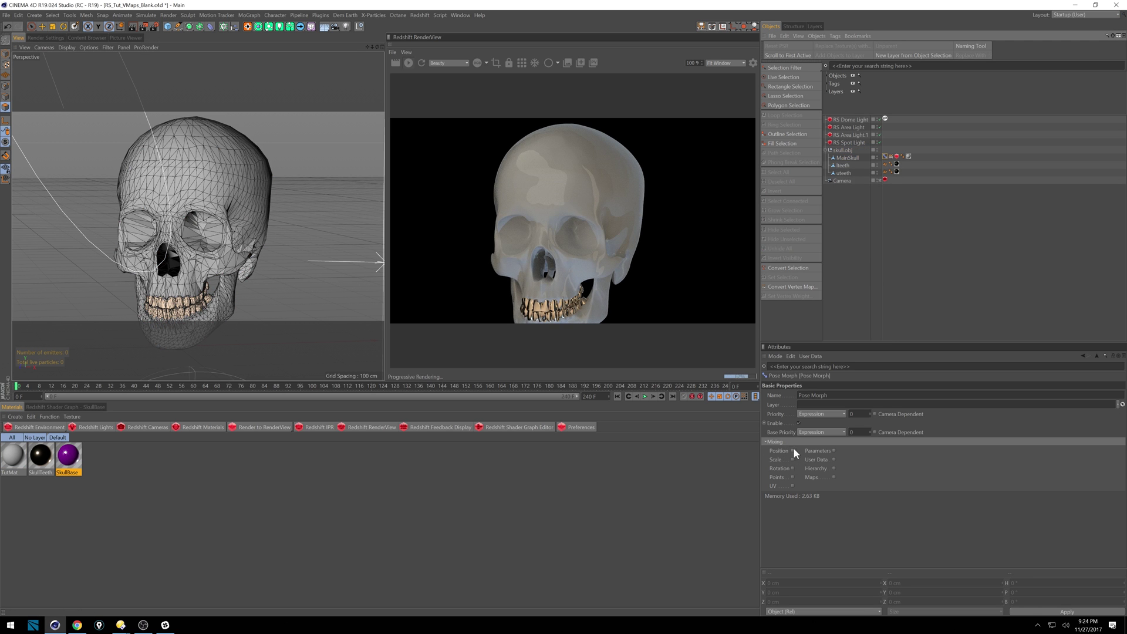
pyautogui.click(834, 477)
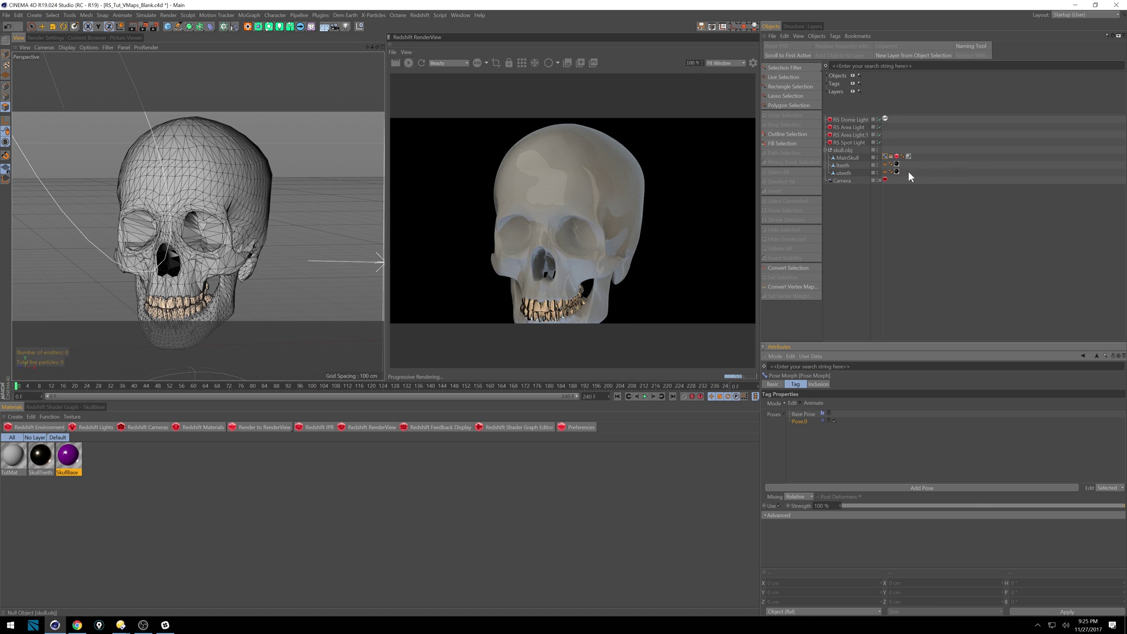
# Review the Vertex Map and Pose Morph tag settings, then reselect MainSkull.
pyautogui.click(885, 157)
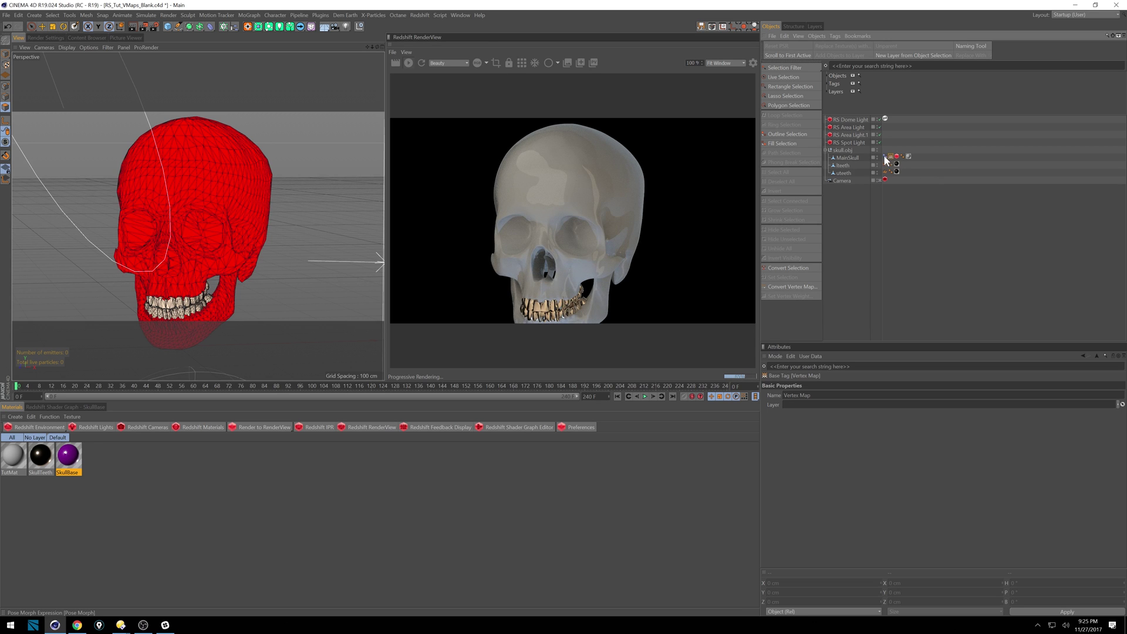
pyautogui.click(891, 157)
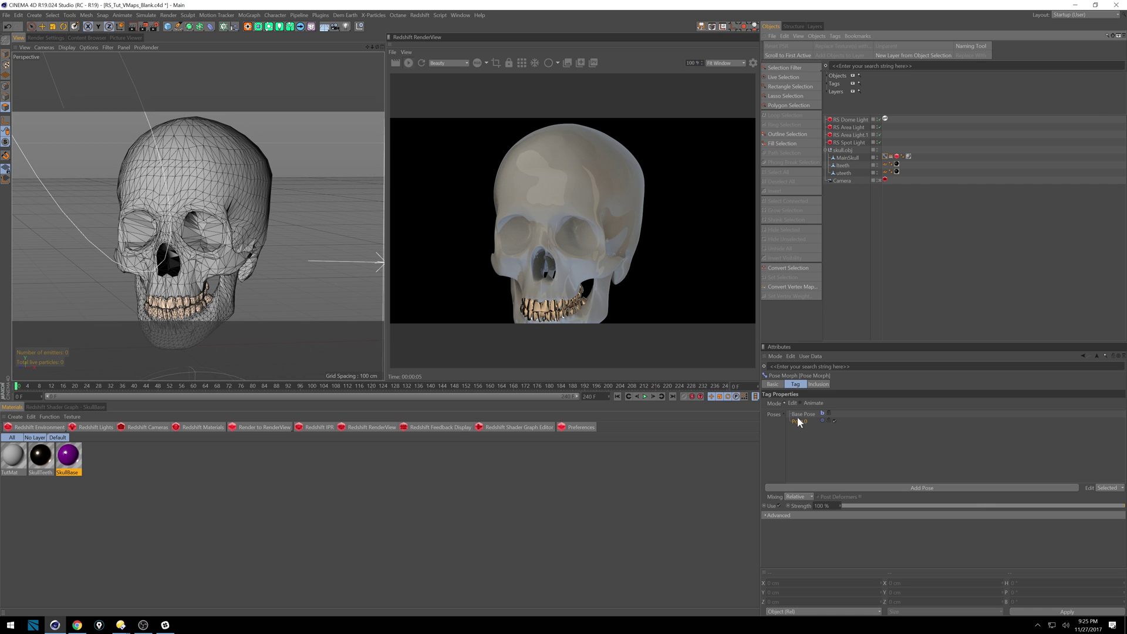
pyautogui.click(802, 420)
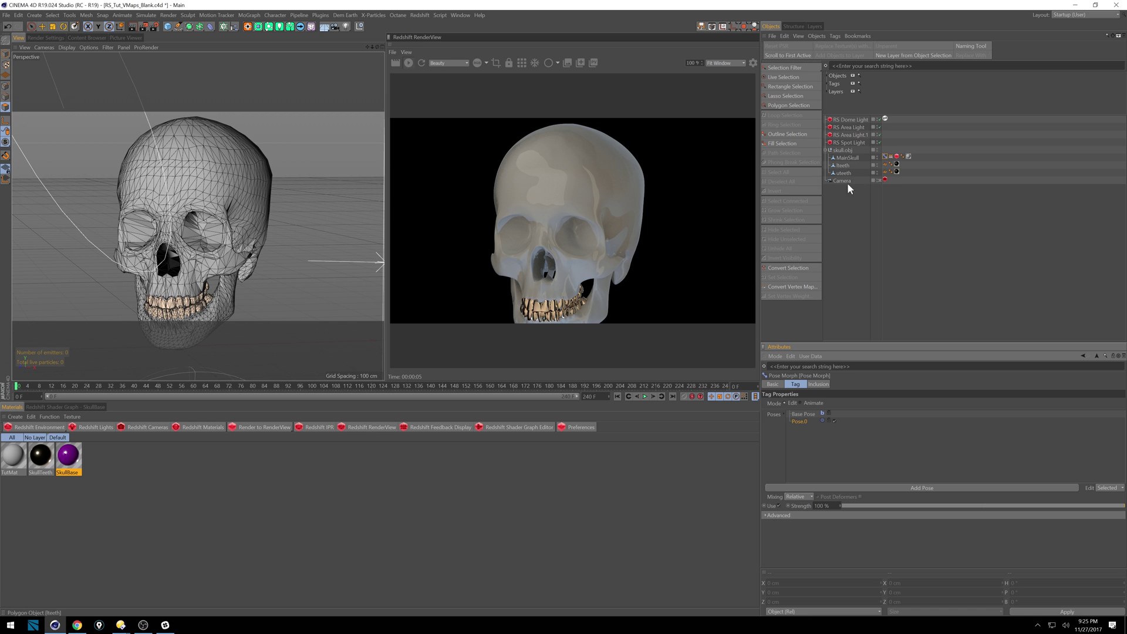
pyautogui.click(884, 158)
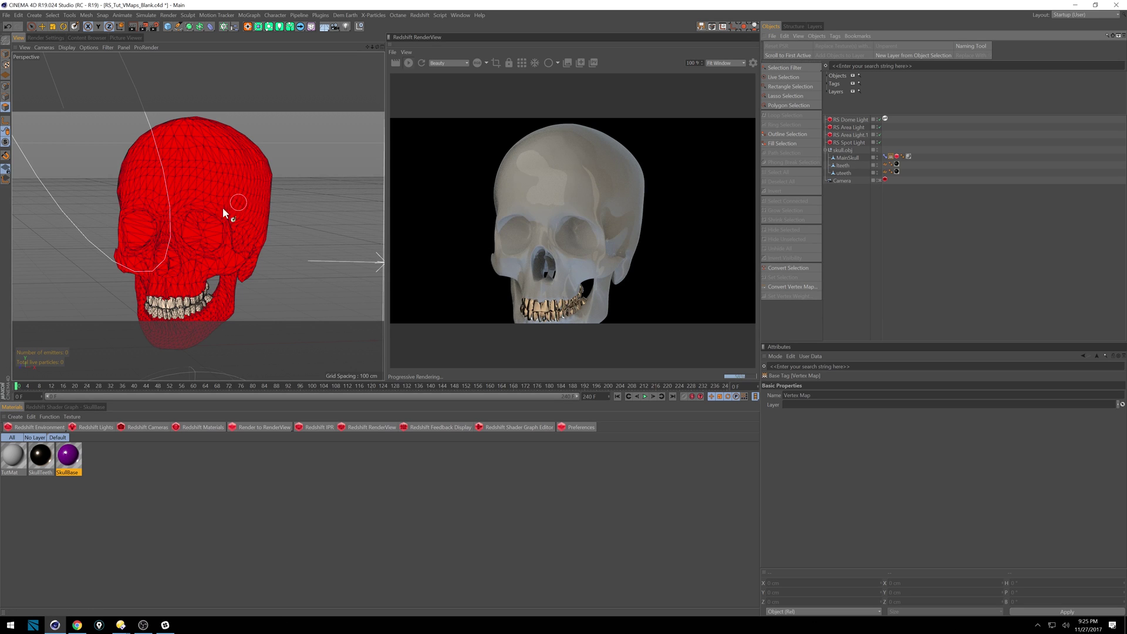
pyautogui.press('v')
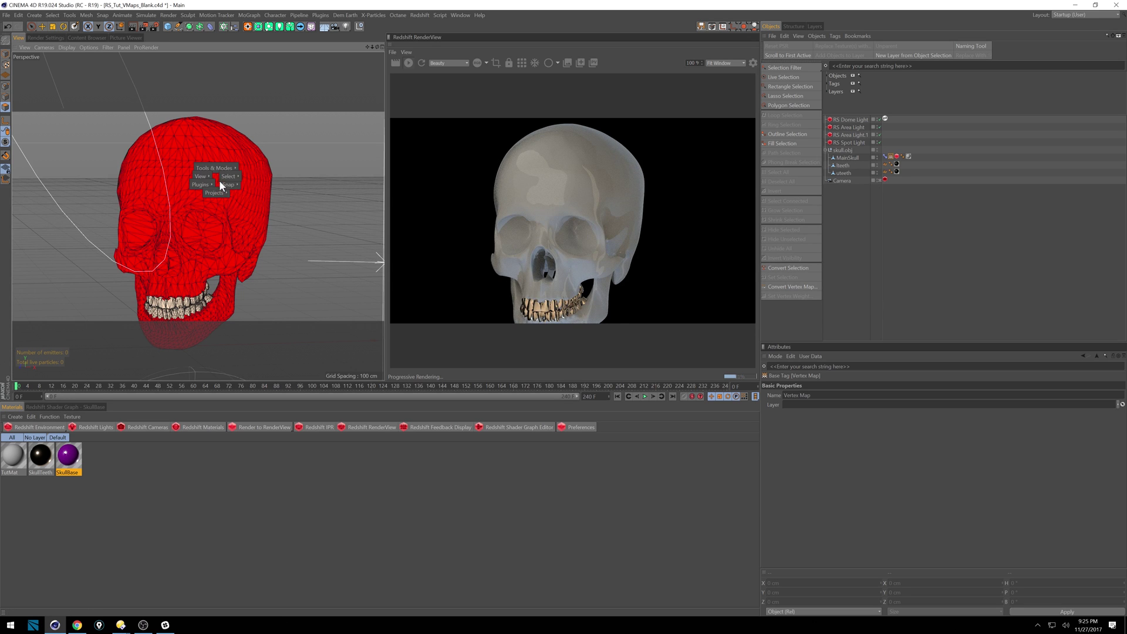
pyautogui.moveTo(228, 177)
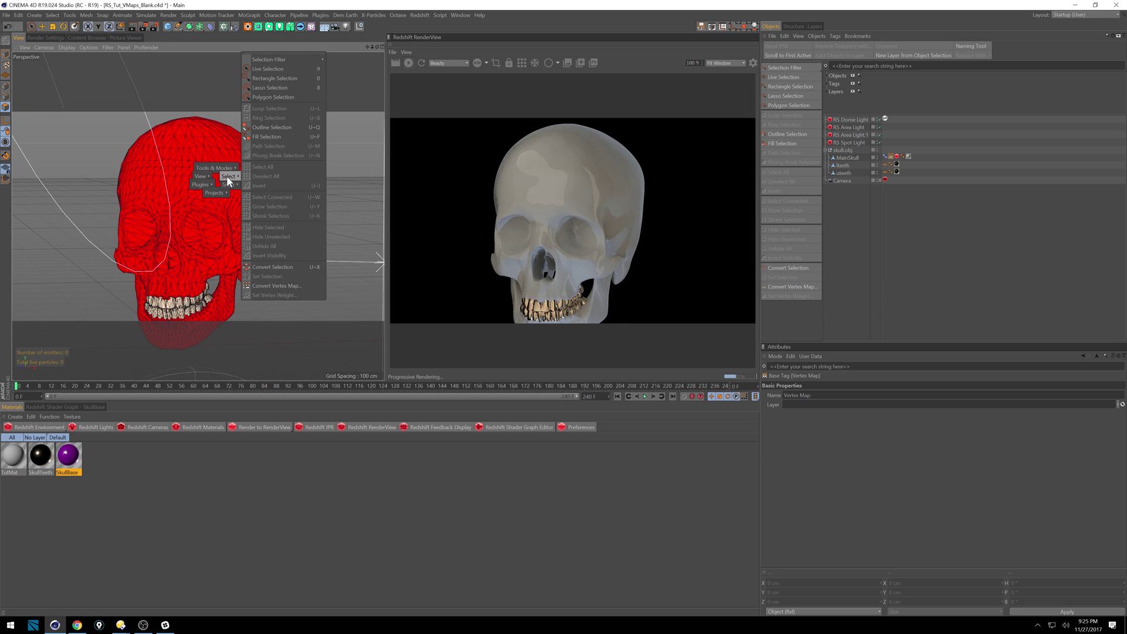
pyautogui.press('Escape')
pyautogui.click(847, 157)
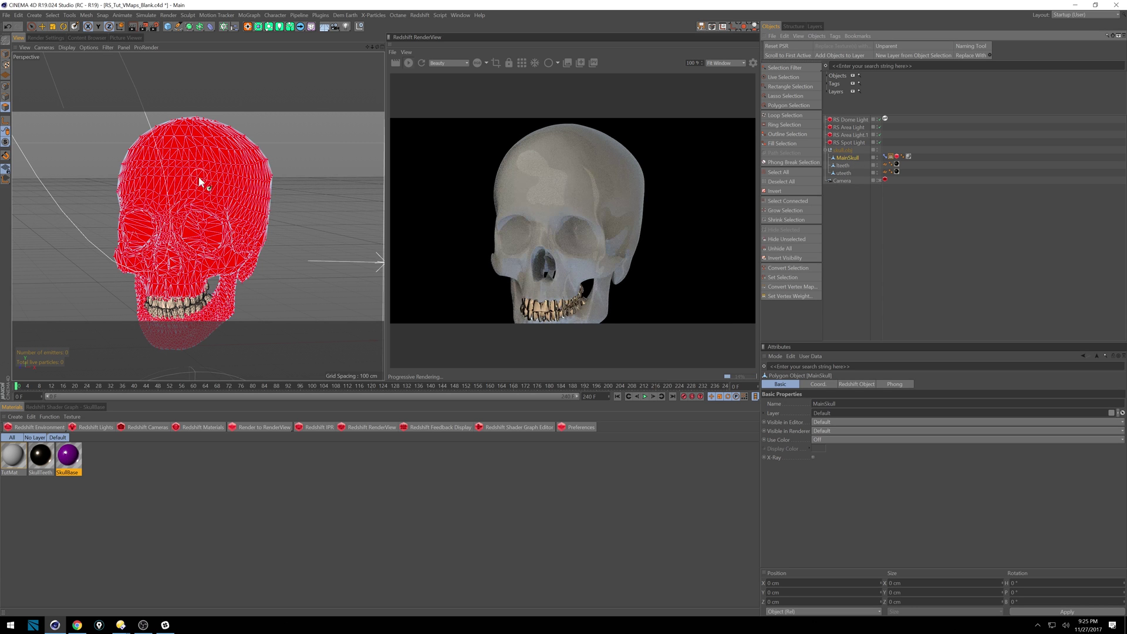
# Reapply a vertex weight of 100 to MainSkull with Set Vertex Weight.
pyautogui.press('v')
pyautogui.moveTo(220, 183)
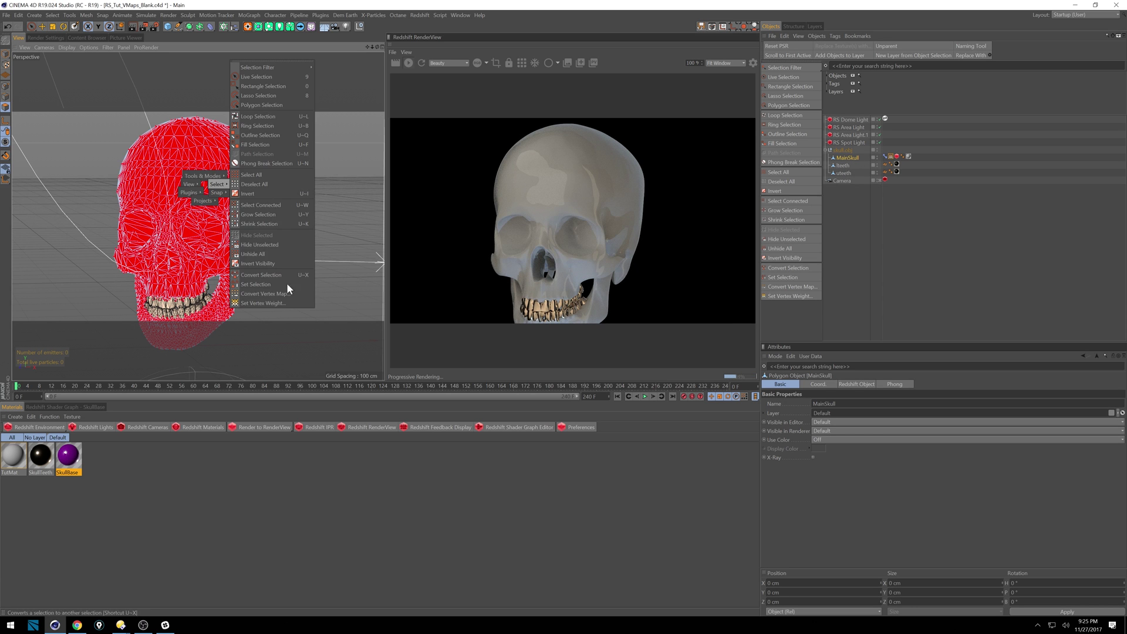
pyautogui.click(280, 297)
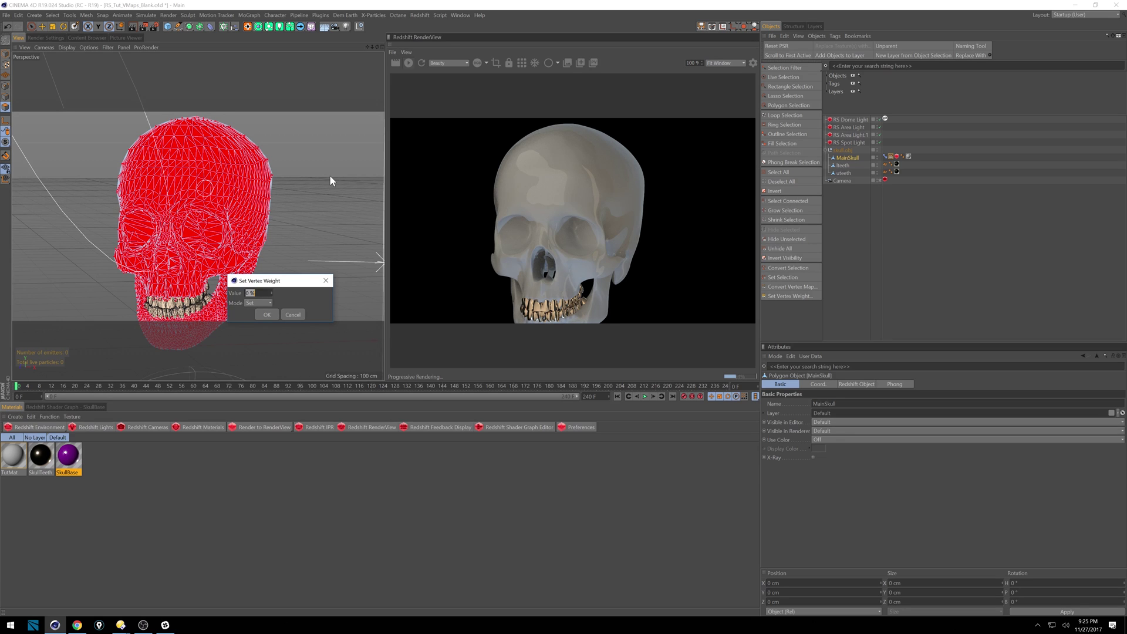
pyautogui.write('100')
pyautogui.press('Return')
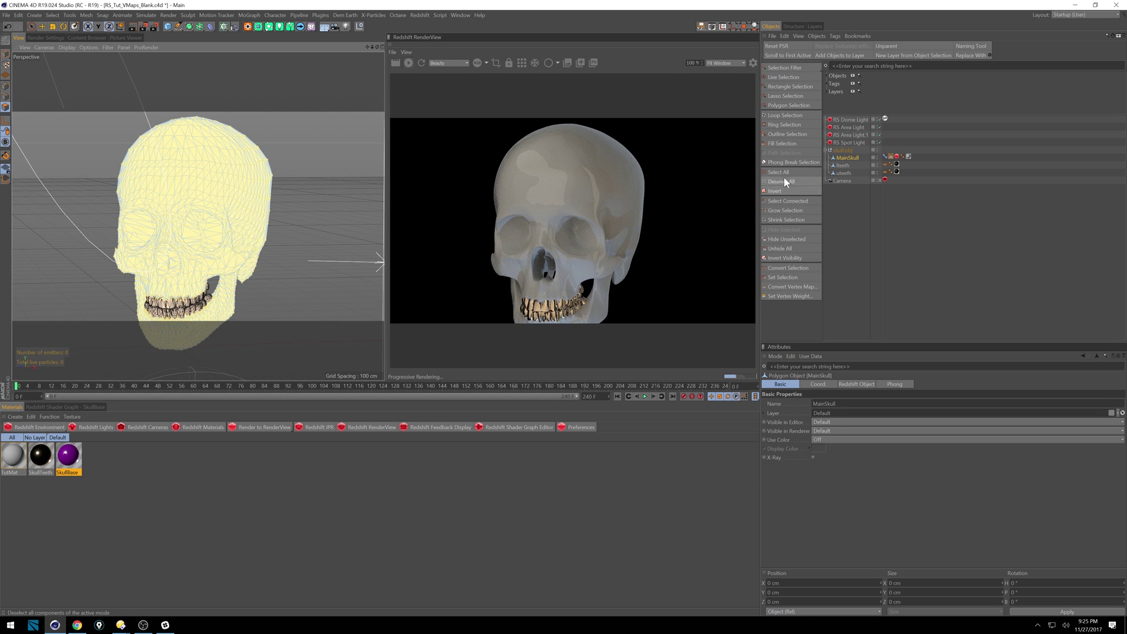
# Test the Pose Morph strength by dragging it to 11% while viewing the vertex map.
pyautogui.click(887, 157)
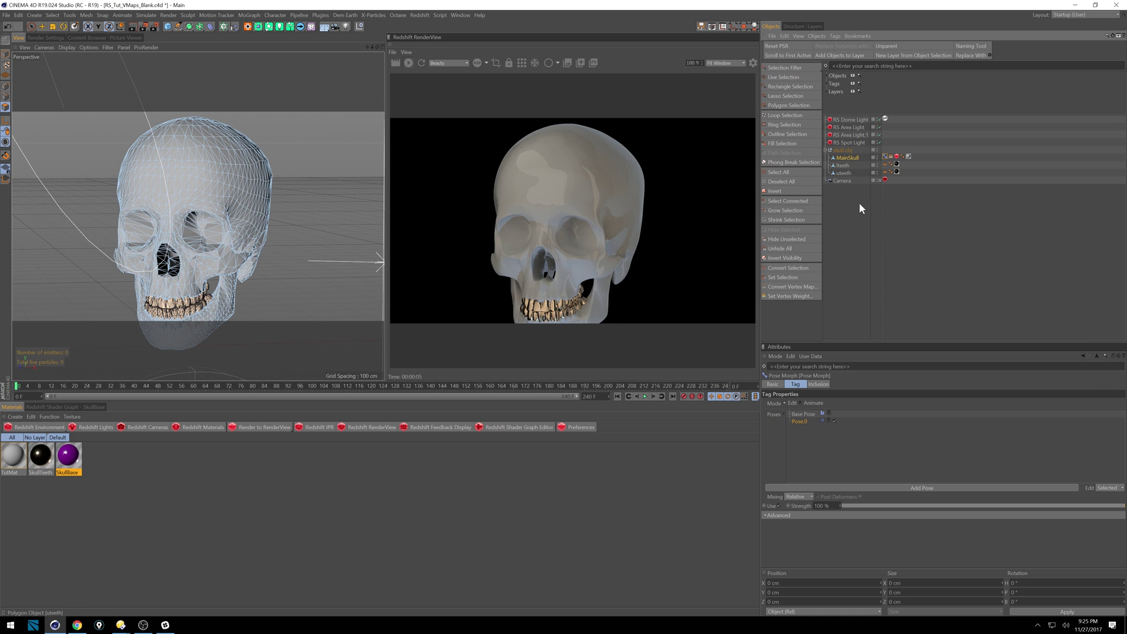
pyautogui.click(1120, 359)
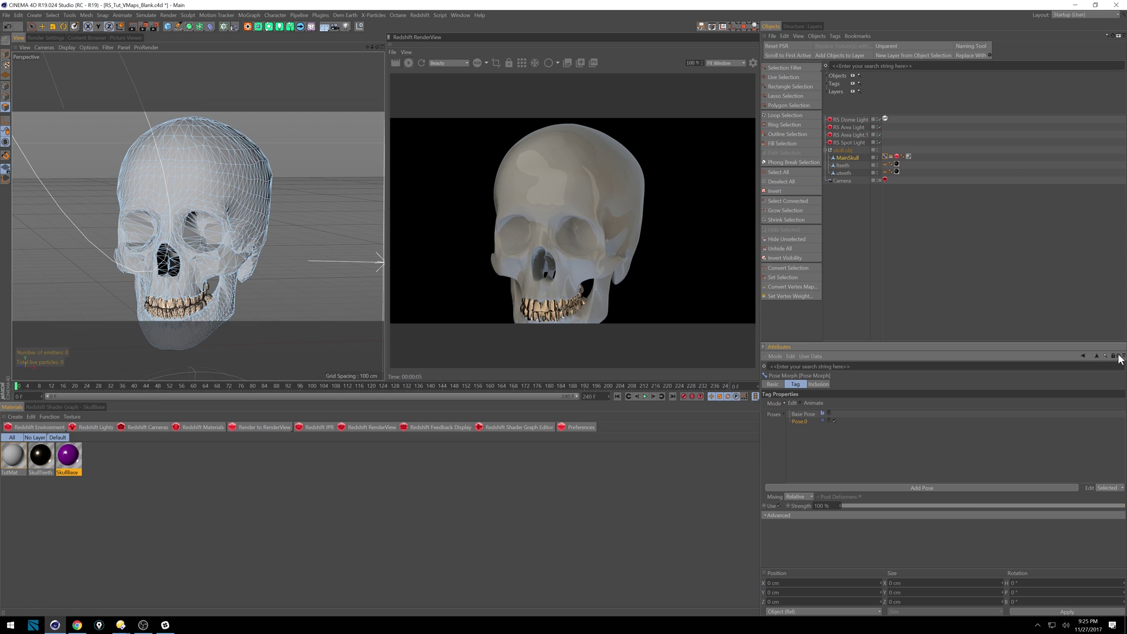
pyautogui.click(891, 156)
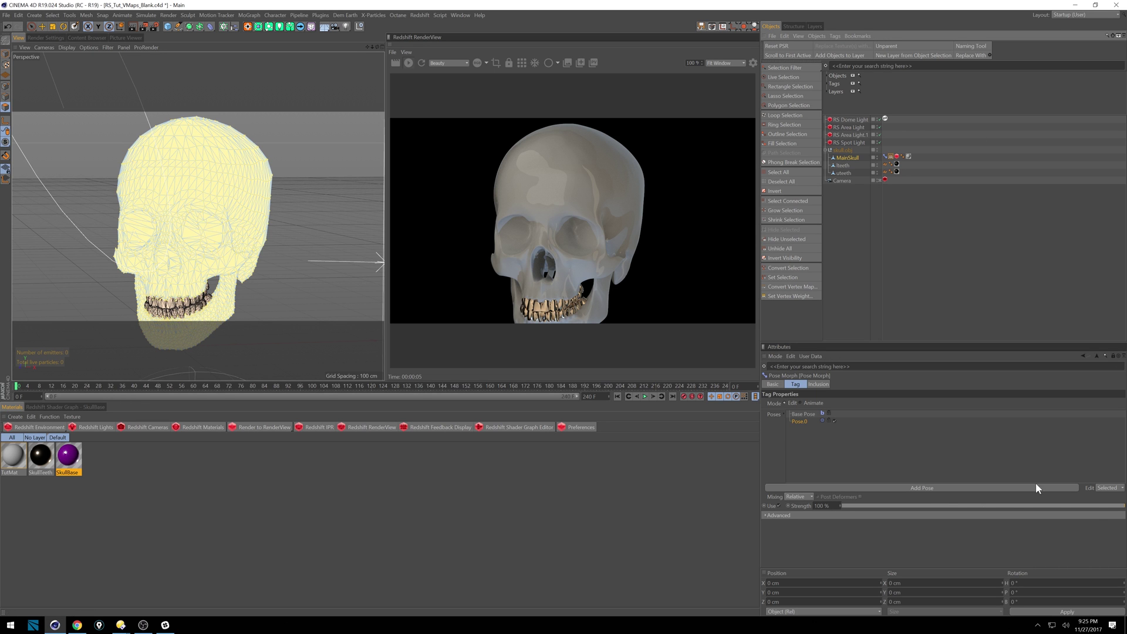
pyautogui.moveTo(1109, 509)
pyautogui.mouseDown()
pyautogui.moveTo(823, 511)
pyautogui.moveTo(1121, 508)
pyautogui.moveTo(815, 520)
pyautogui.moveTo(1082, 502)
pyautogui.moveTo(1028, 498)
pyautogui.moveTo(895, 506)
pyautogui.moveTo(1121, 508)
pyautogui.moveTo(856, 514)
pyautogui.moveTo(1124, 508)
pyautogui.mouseUp()
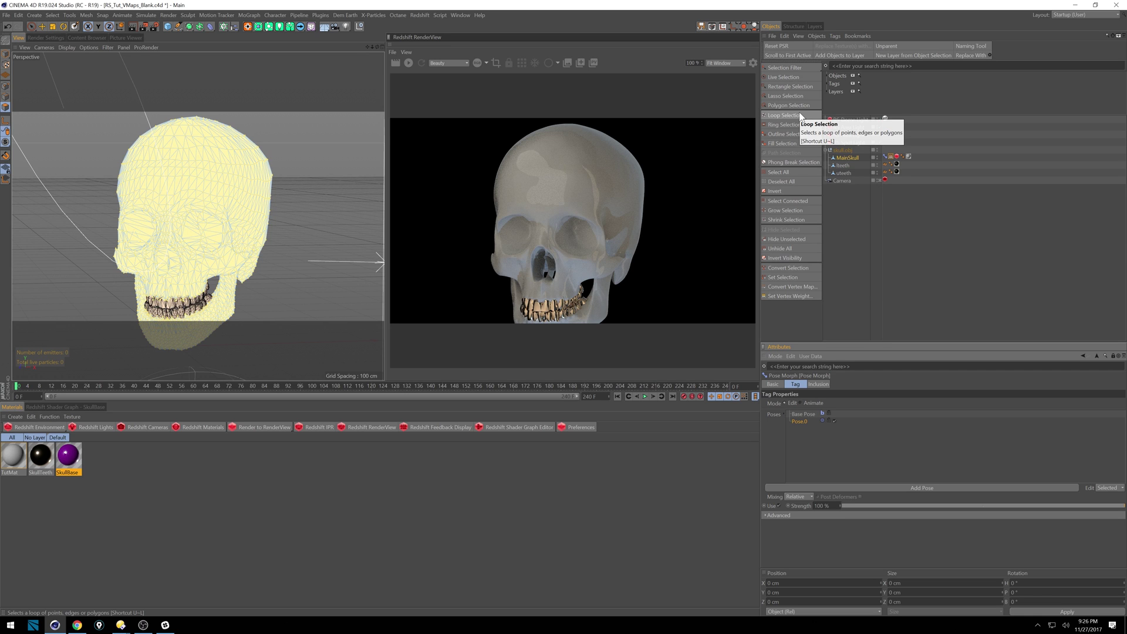
# Add a Morph deformer and make it a child of MainSkull.
pyautogui.click(209, 27)
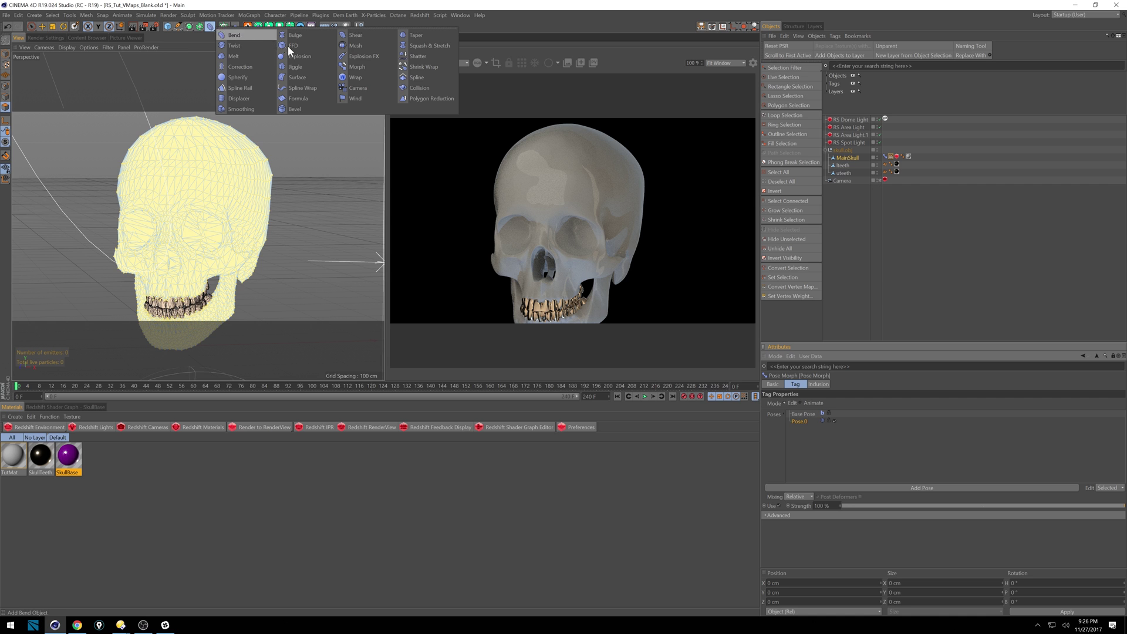
pyautogui.click(353, 68)
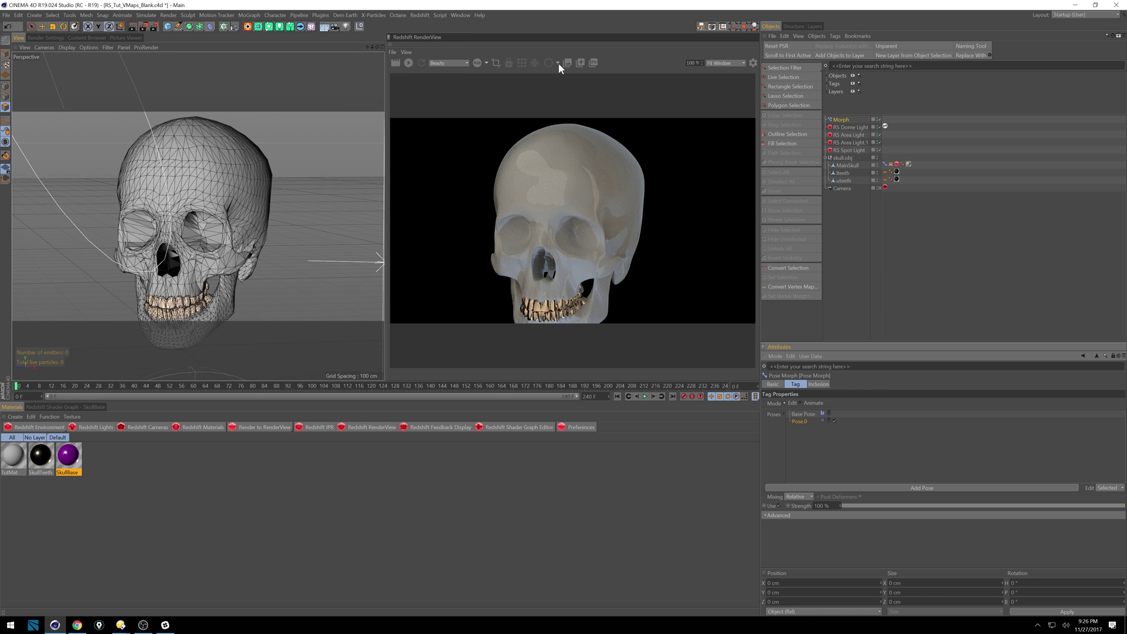
pyautogui.moveTo(847, 118); pyautogui.dragTo(848, 160)
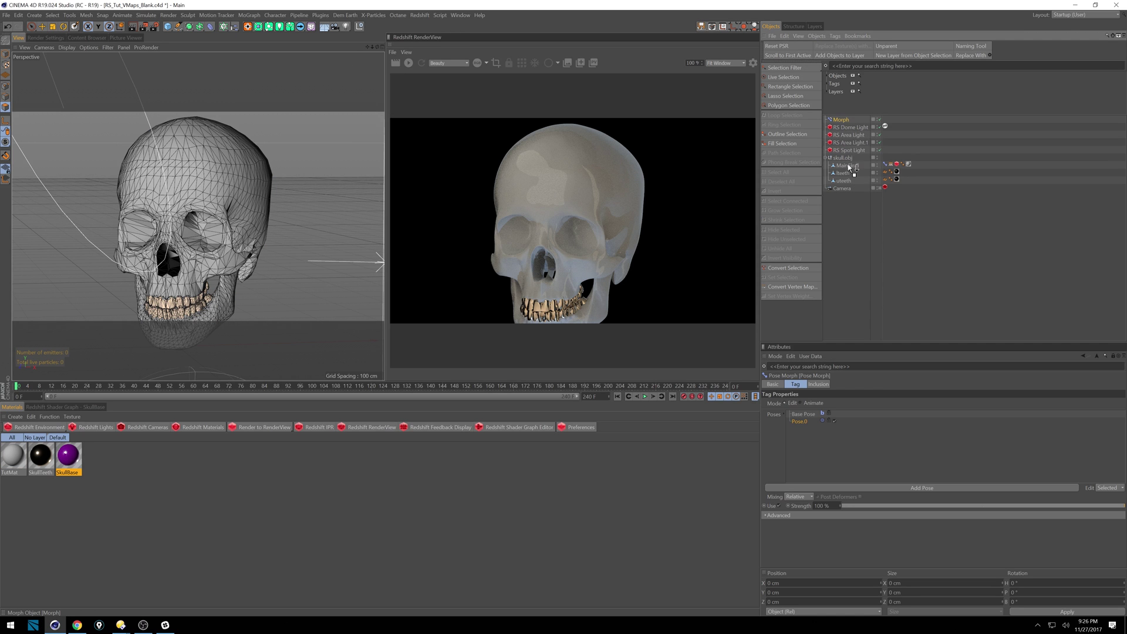
pyautogui.moveTo(849, 166); pyautogui.dragTo(851, 164)
pyautogui.click(869, 203)
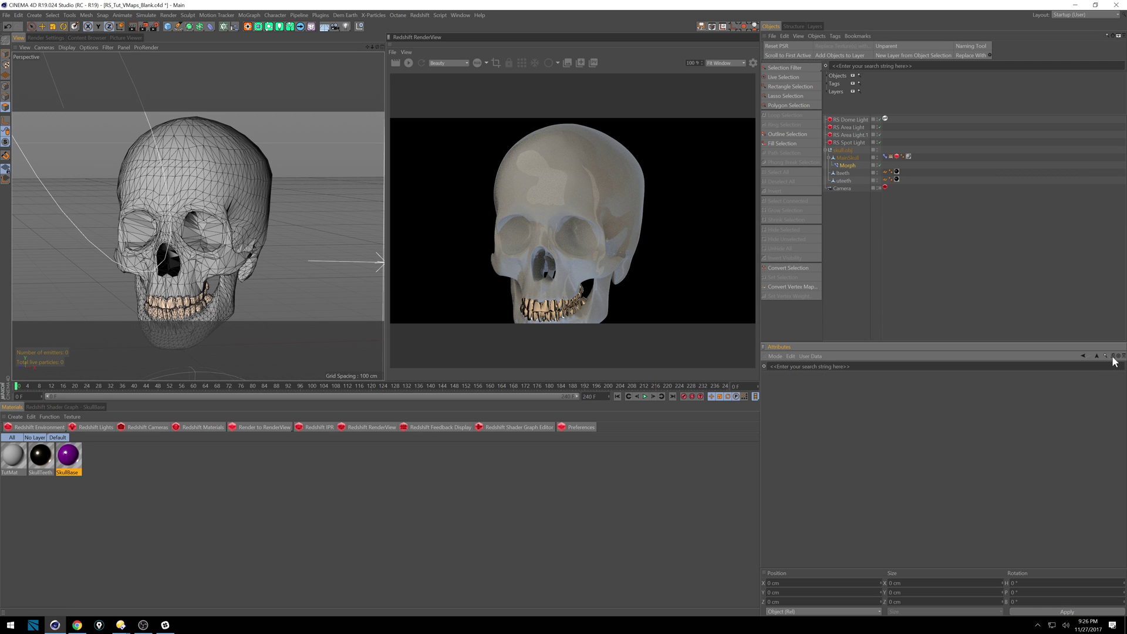
pyautogui.click(847, 166)
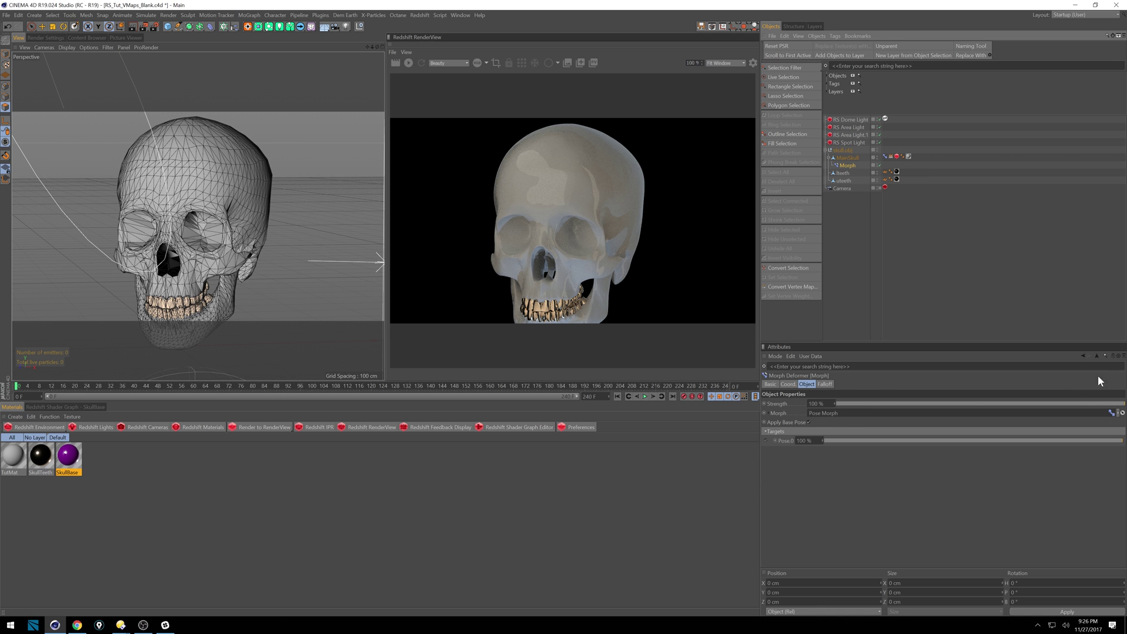
# Test the Pose.0 strength against the skull's vertex map.
pyautogui.click(1114, 356)
pyautogui.click(896, 157)
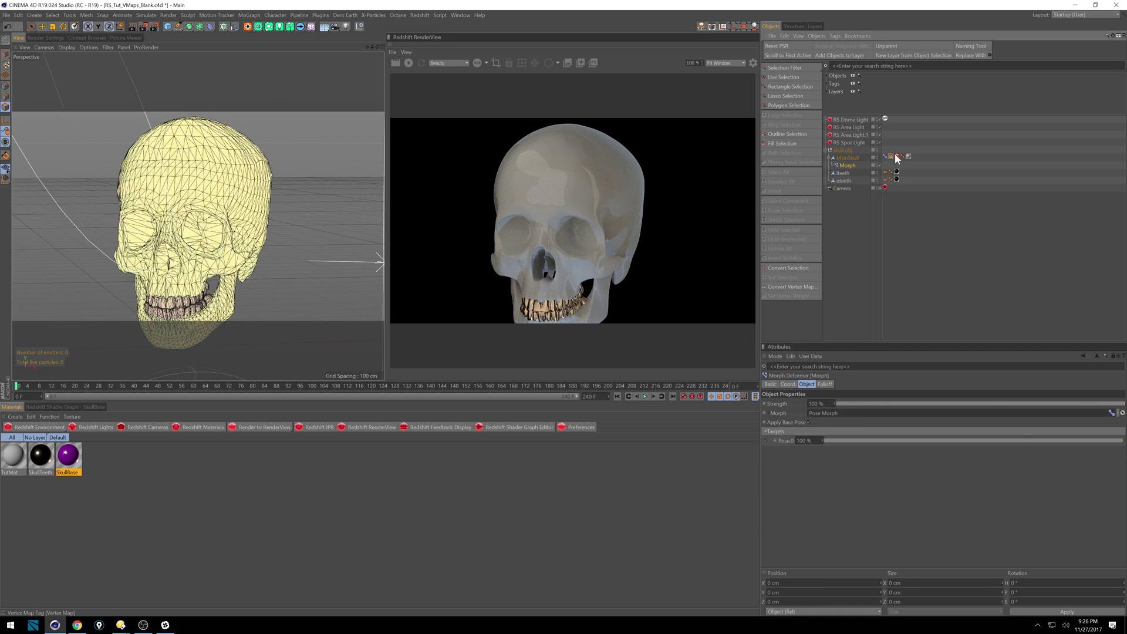
pyautogui.moveTo(1117, 445)
pyautogui.mouseDown()
pyautogui.moveTo(813, 443)
pyautogui.moveTo(1119, 439)
pyautogui.moveTo(955, 425)
pyautogui.moveTo(1122, 440)
pyautogui.mouseUp()
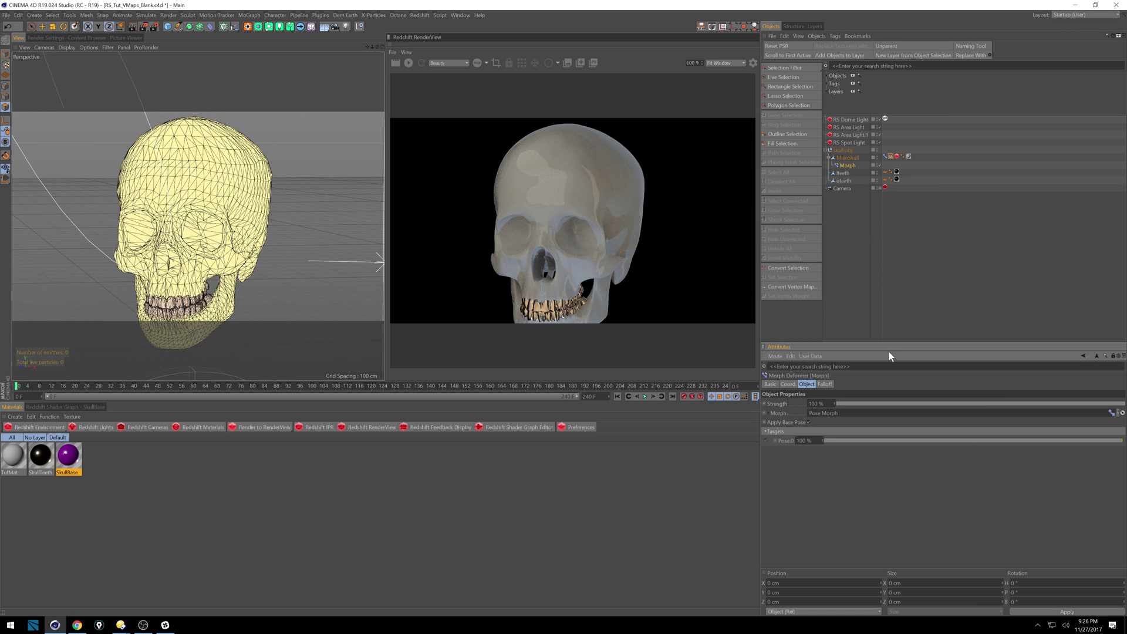
# Set the Morph deformer's falloff shape to Linear and view the skull from the side.
pyautogui.click(825, 385)
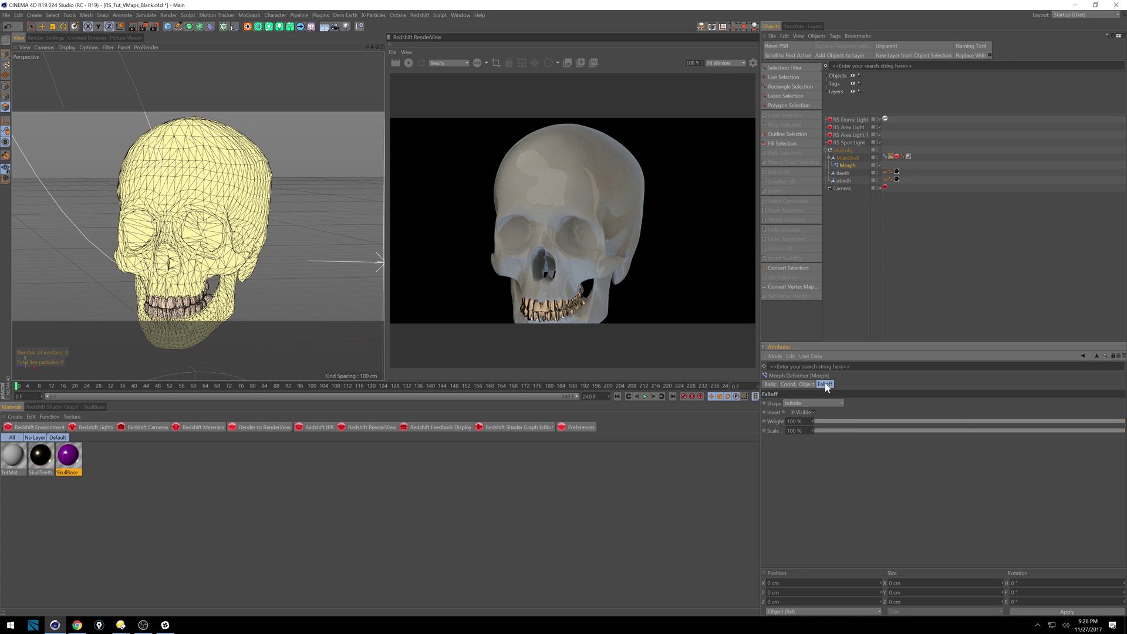
pyautogui.click(832, 403)
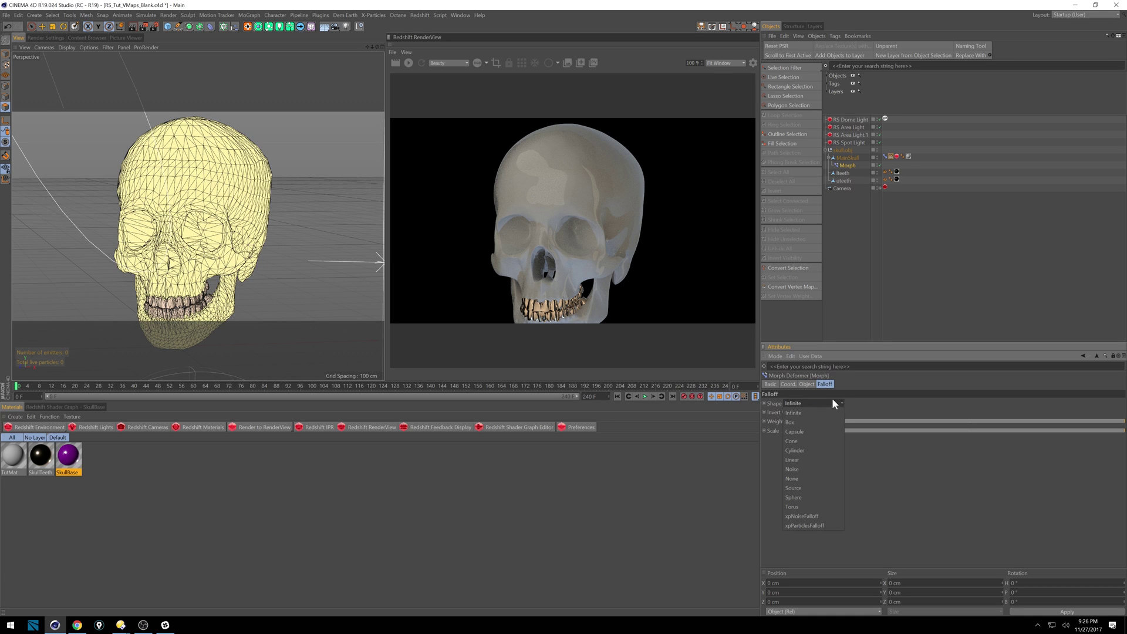
pyautogui.click(816, 460)
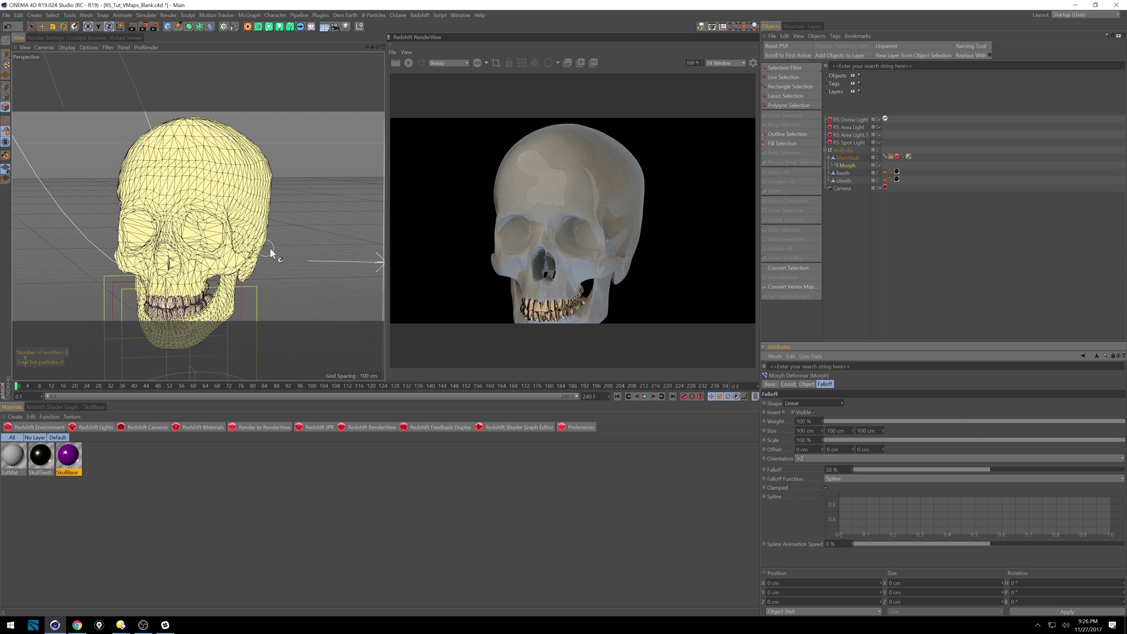
pyautogui.keyDown('alt'); pyautogui.moveTo(90, 101); pyautogui.dragTo(252, 260); pyautogui.keyUp('alt')
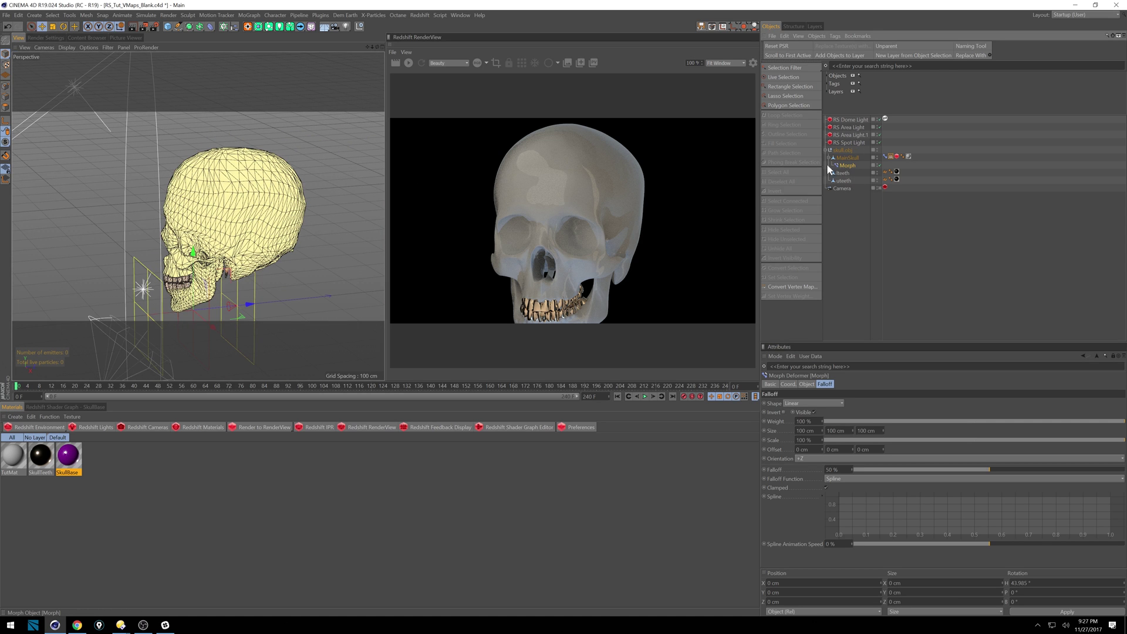
# Raise the Morph deformer on Y, set Pose Morph to Animate, and slide the falloff along Z.
pyautogui.press('e')
pyautogui.moveTo(185, 258); pyautogui.dragTo(198, 183)
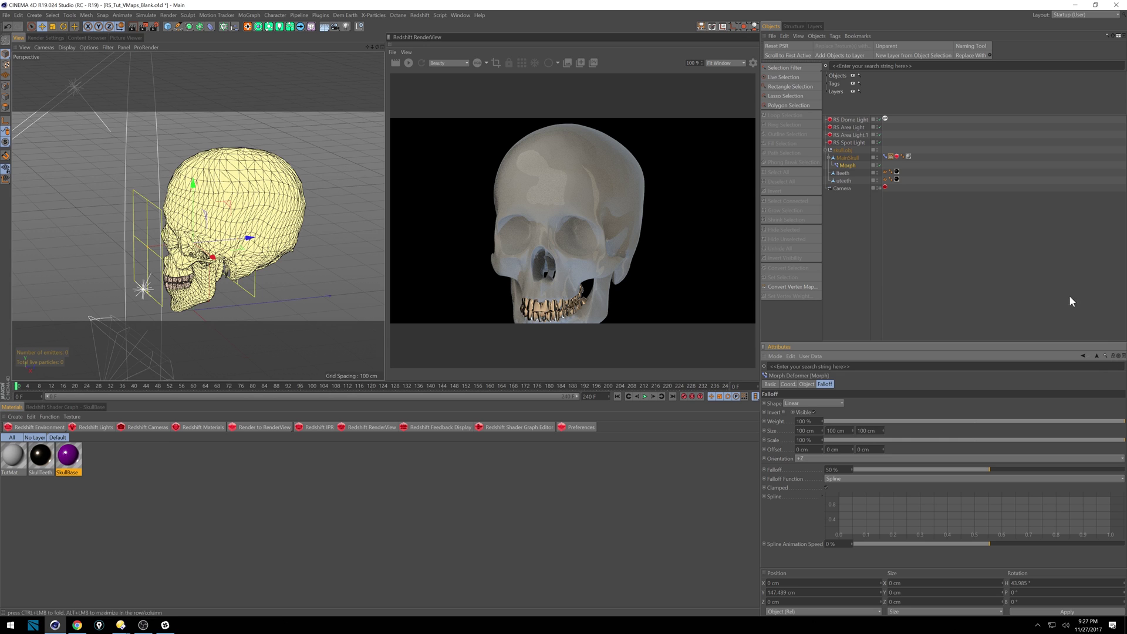
pyautogui.click(891, 156)
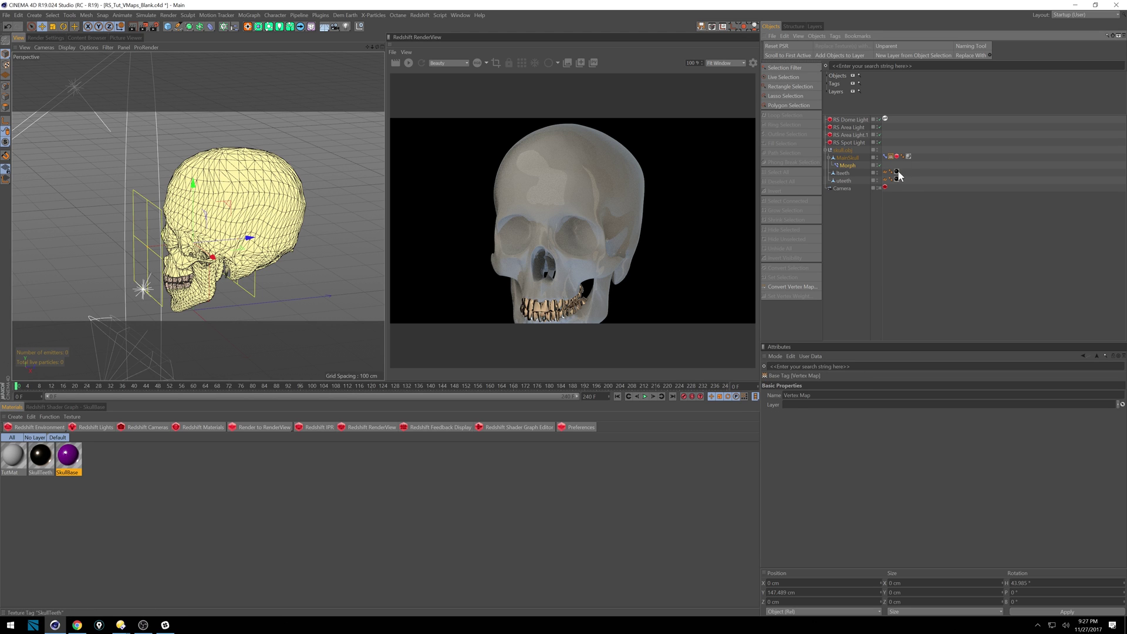
pyautogui.click(885, 156)
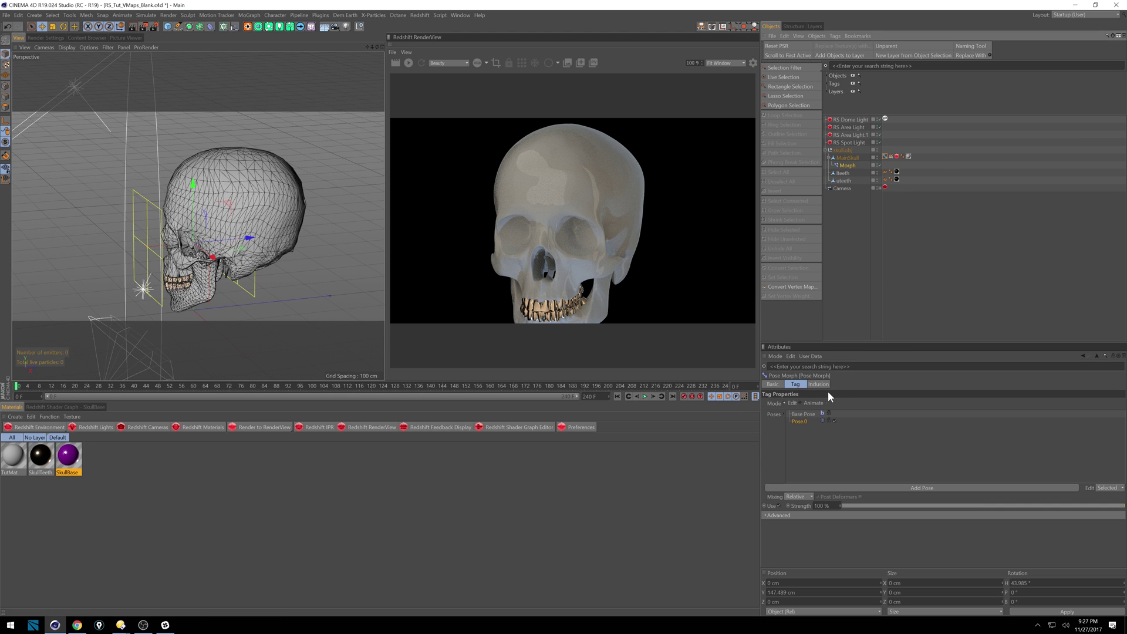
pyautogui.click(802, 402)
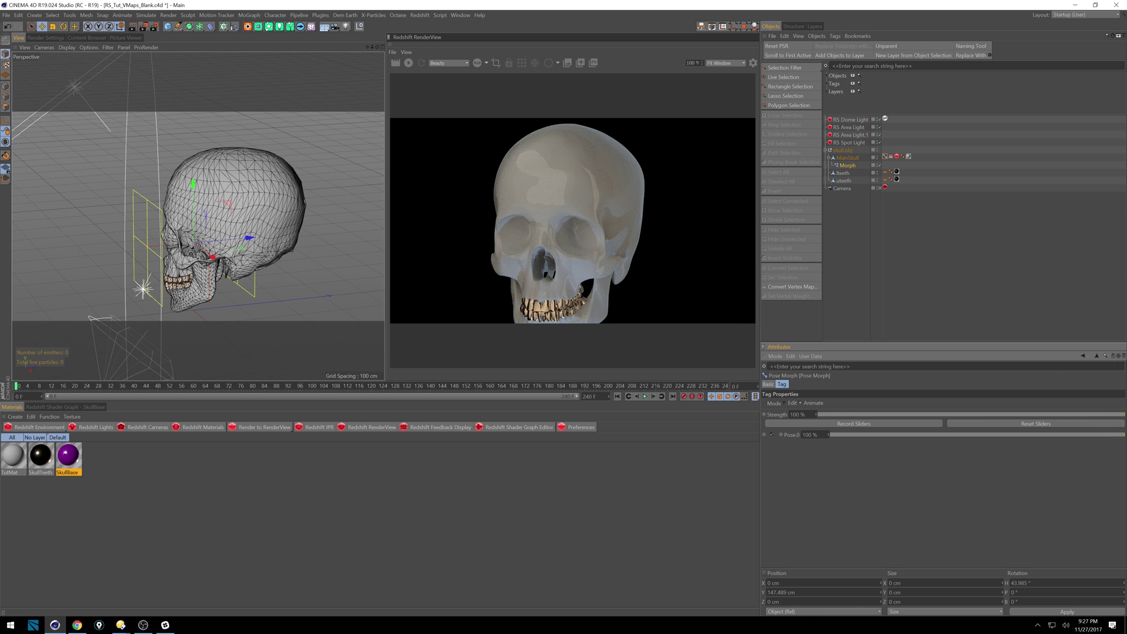
pyautogui.click(890, 156)
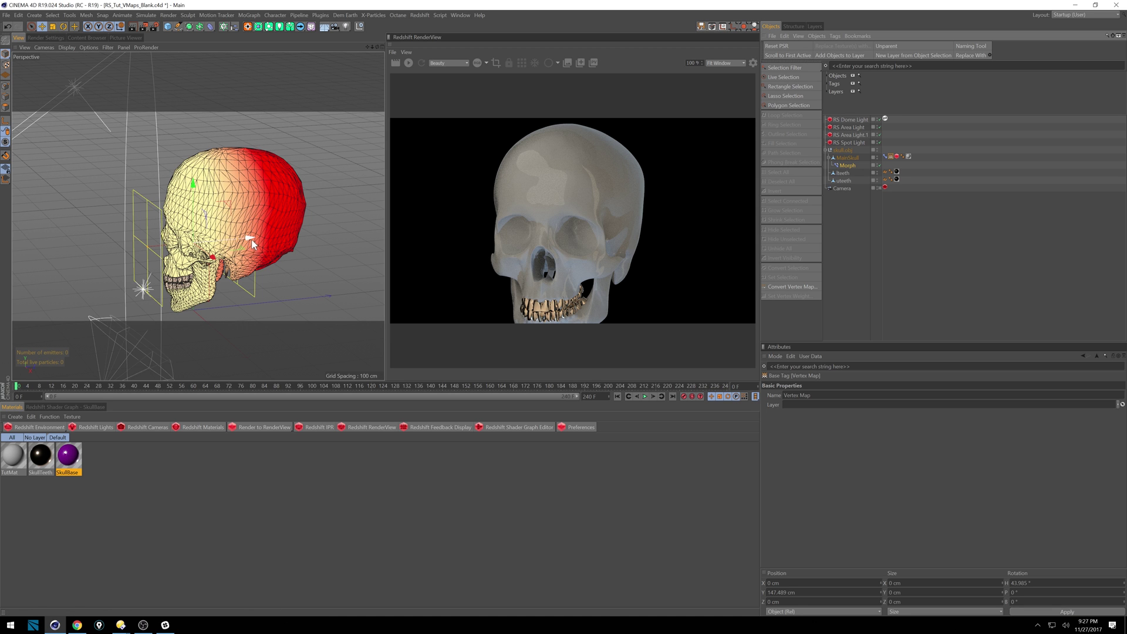
pyautogui.moveTo(251, 239); pyautogui.dragTo(189, 259)
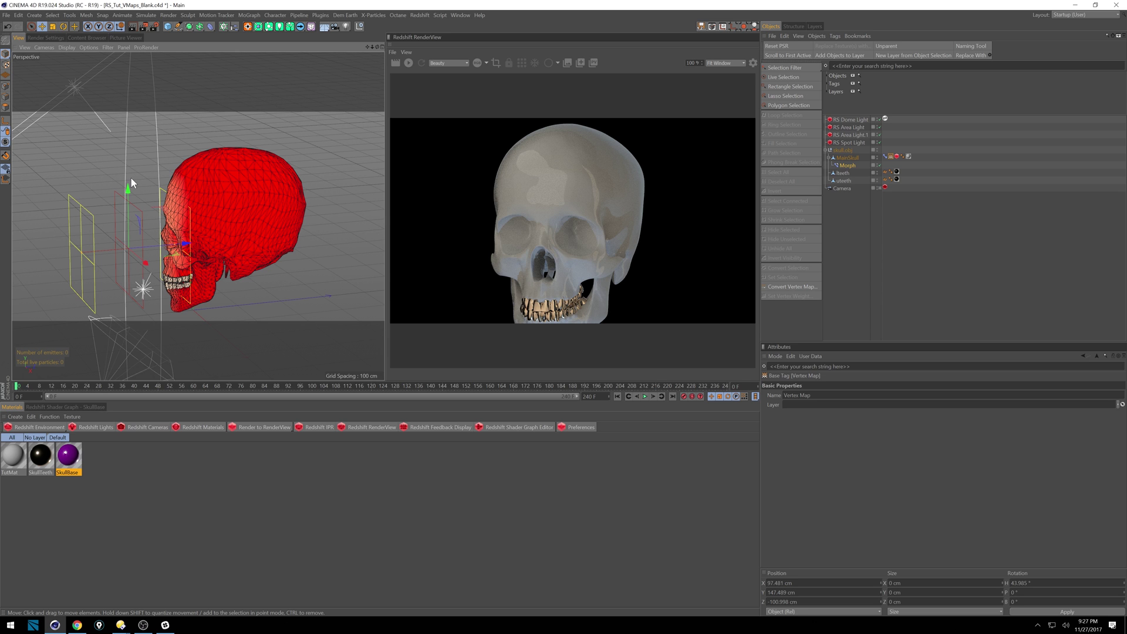
# Sweep the Morph falloff across the skull, undo one test move, and view from the front.
pyautogui.moveTo(183, 247); pyautogui.dragTo(306, 224)
pyautogui.hotkey('ctrl', 'z')
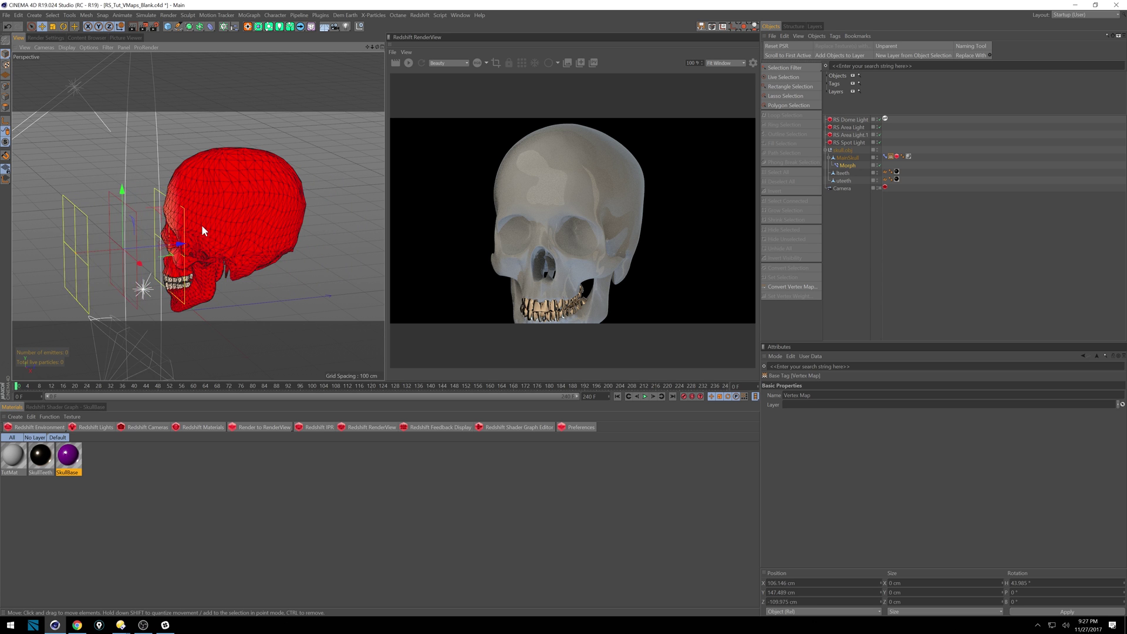
pyautogui.moveTo(202, 224)
pyautogui.keyDown('alt'); pyautogui.mouseDown()
pyautogui.moveTo(252, 234)
pyautogui.moveTo(205, 229)
pyautogui.mouseUp(); pyautogui.keyUp('alt')
pyautogui.moveTo(111, 228)
pyautogui.mouseDown()
pyautogui.moveTo(121, 224)
pyautogui.moveTo(94, 221)
pyautogui.moveTo(168, 182)
pyautogui.moveTo(146, 229)
pyautogui.moveTo(174, 246)
pyautogui.moveTo(230, 241)
pyautogui.moveTo(319, 181)
pyautogui.moveTo(236, 202)
pyautogui.moveTo(214, 231)
pyautogui.moveTo(179, 234)
pyautogui.moveTo(232, 237)
pyautogui.moveTo(312, 214)
pyautogui.moveTo(213, 231)
pyautogui.mouseUp()
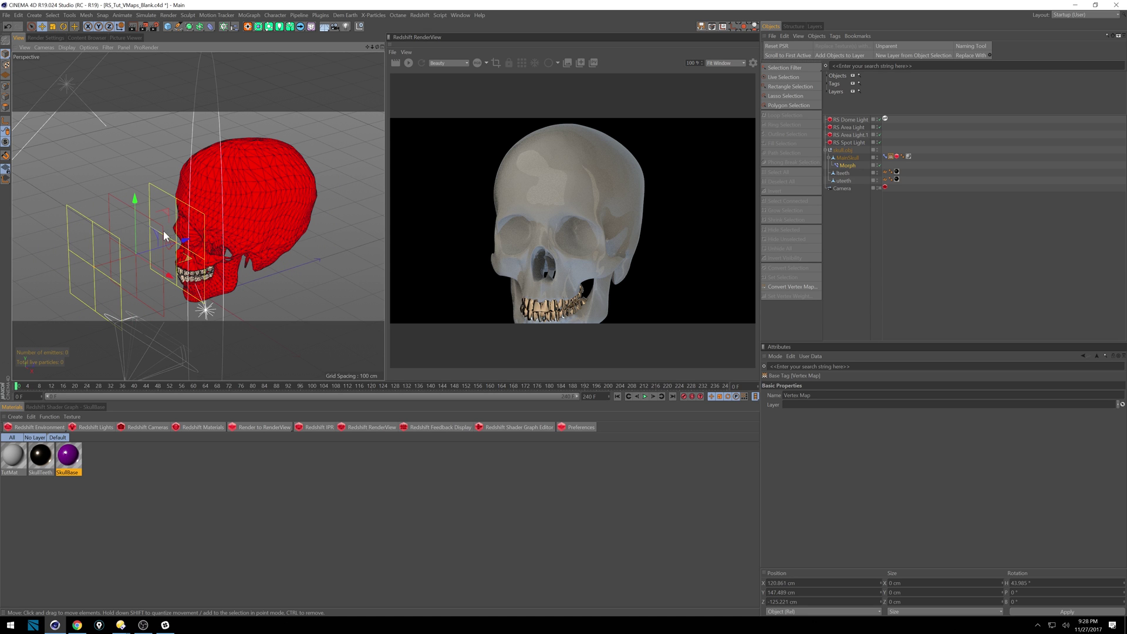
pyautogui.keyDown('alt'); pyautogui.moveTo(235, 229); pyautogui.dragTo(293, 223); pyautogui.keyUp('alt')
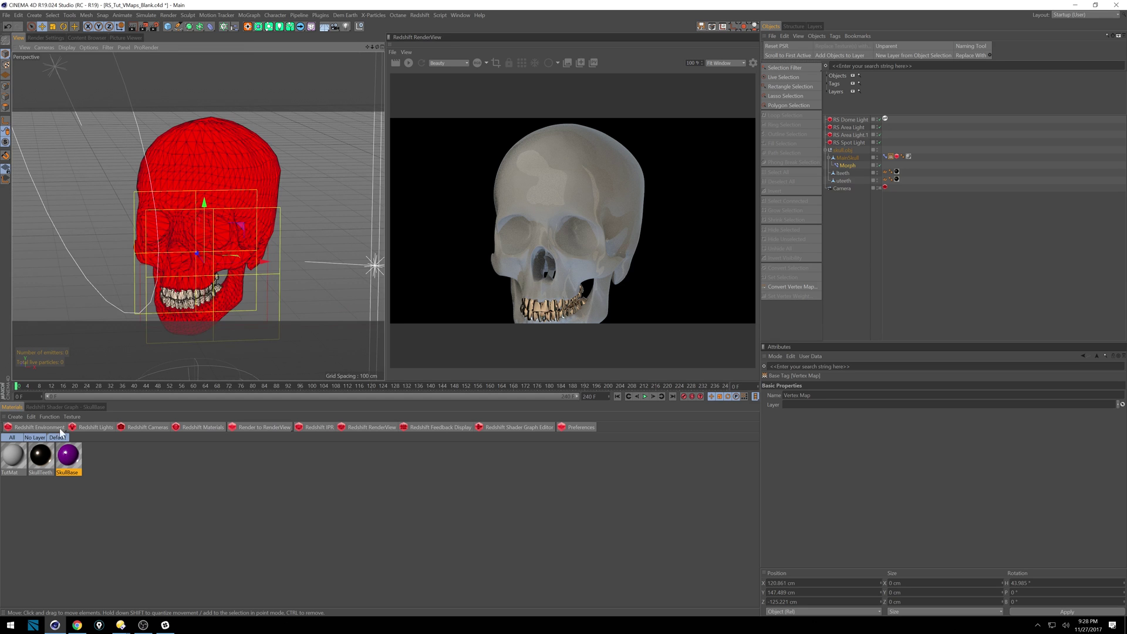
pyautogui.click(26, 456)
# Open TutMat's Redshift shader graph, enlarge the panel, and delete the Base Color link.
pyautogui.click(83, 406)
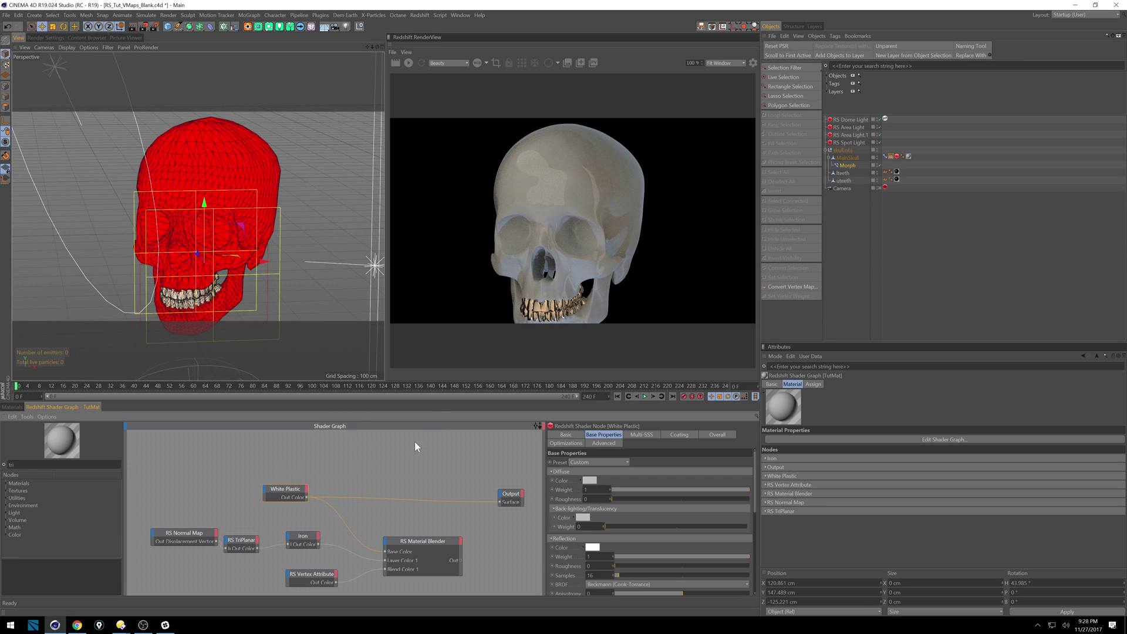
pyautogui.moveTo(340, 400); pyautogui.dragTo(339, 362)
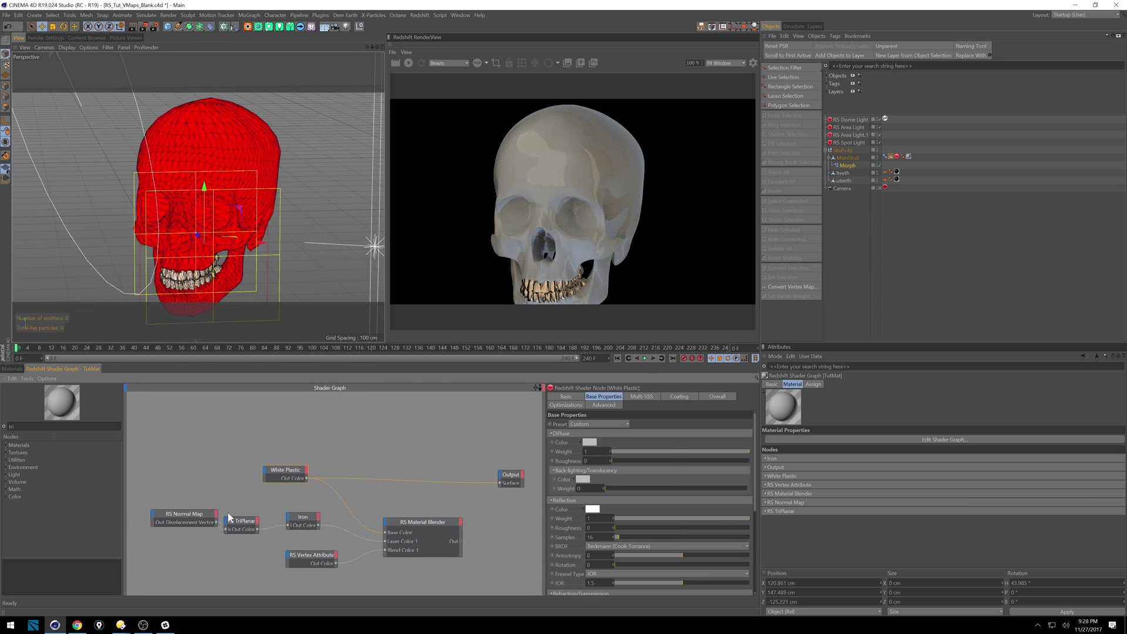
pyautogui.click(351, 513)
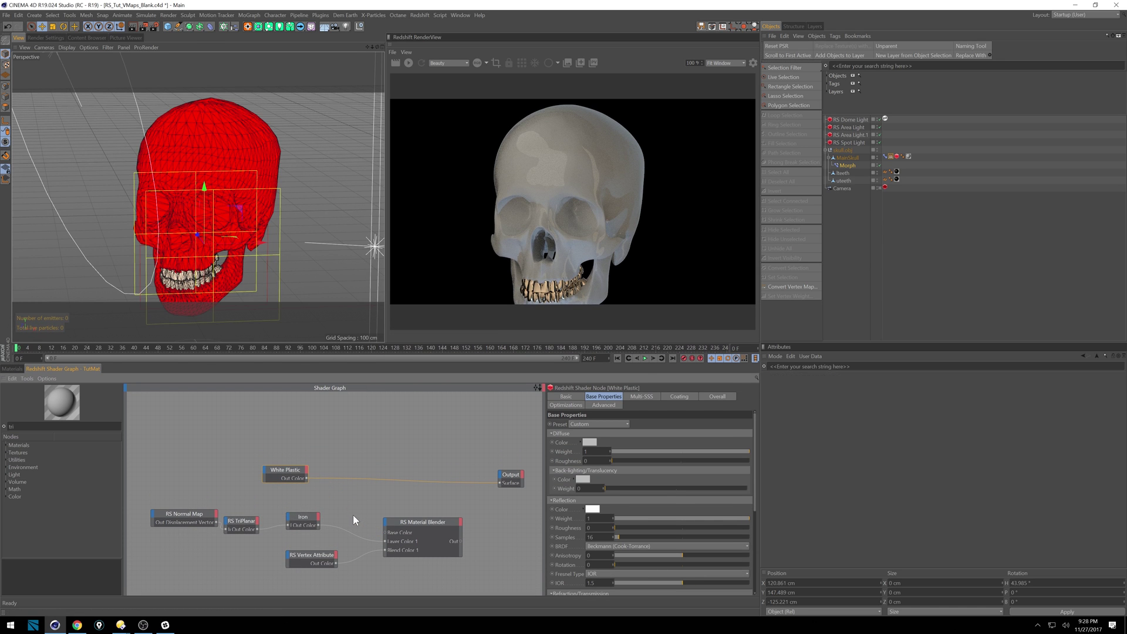
pyautogui.press('Delete')
# Detach RS Vertex Attribute from Blend Color 1 and rearrange the White Plastic, Iron and Material Blender nodes.
pyautogui.moveTo(307, 470); pyautogui.dragTo(311, 445)
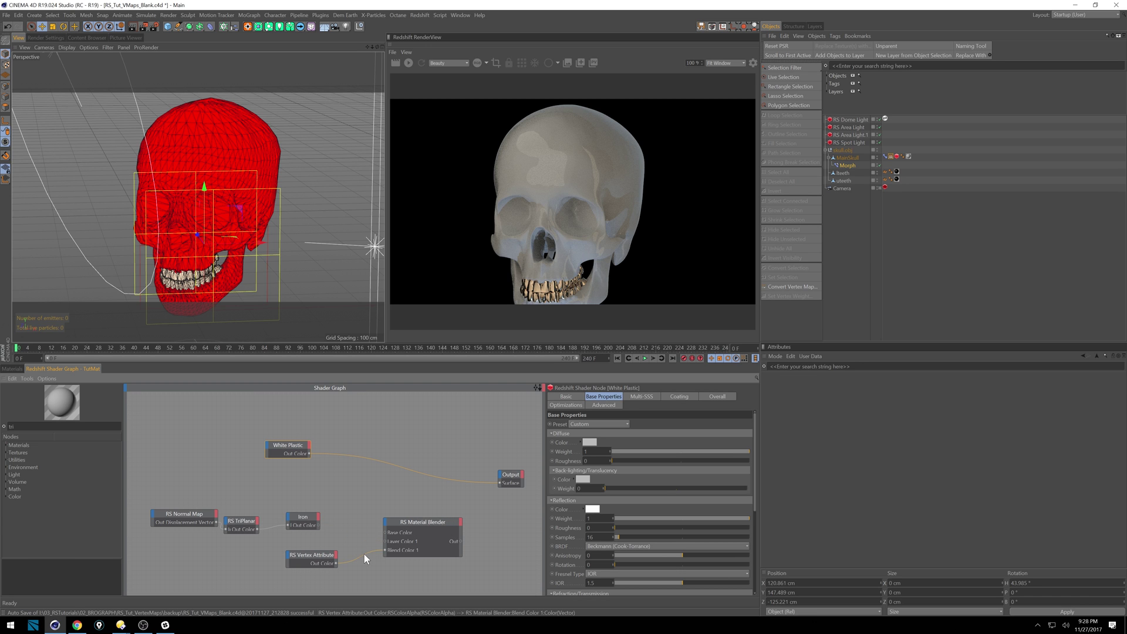
pyautogui.moveTo(309, 556); pyautogui.dragTo(253, 575)
pyautogui.click(234, 521)
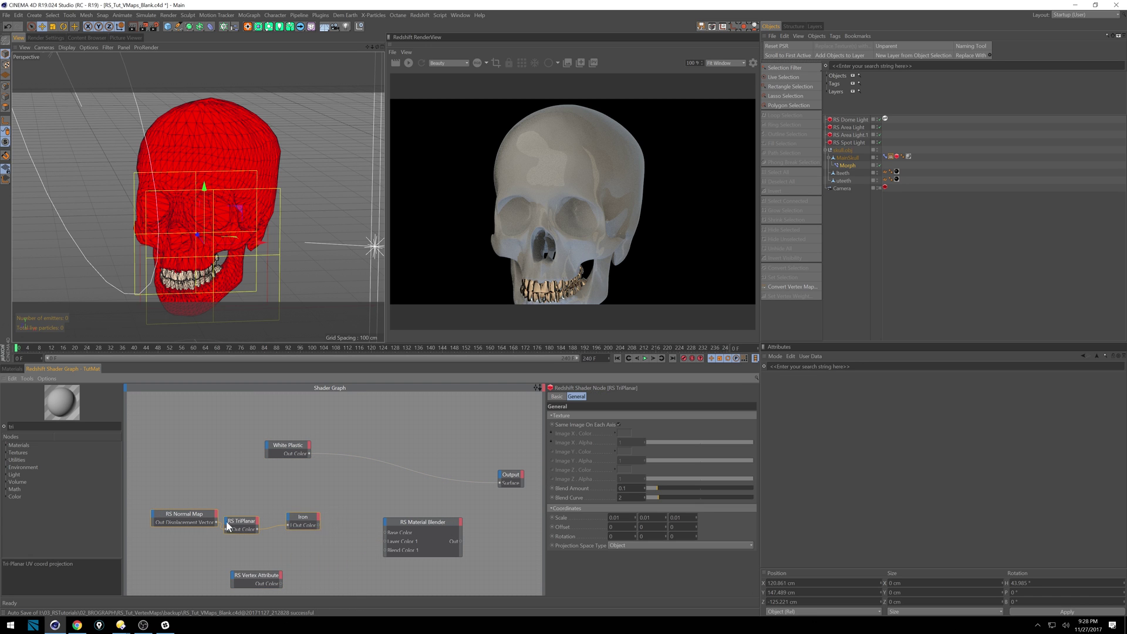
pyautogui.moveTo(289, 522); pyautogui.dragTo(290, 519)
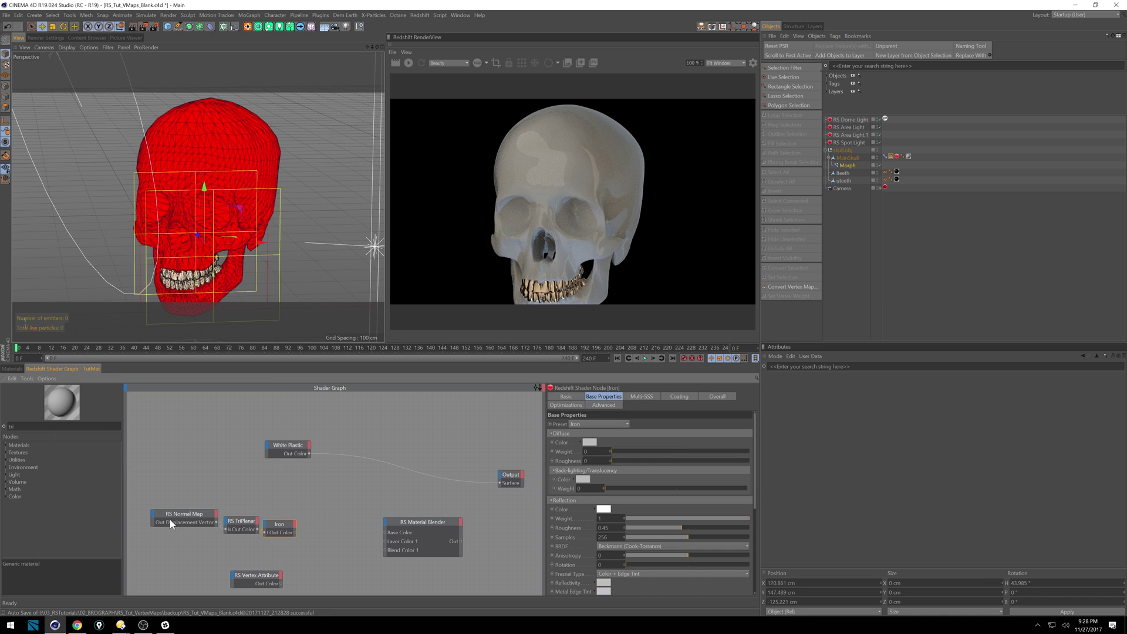
pyautogui.moveTo(421, 523); pyautogui.dragTo(373, 504)
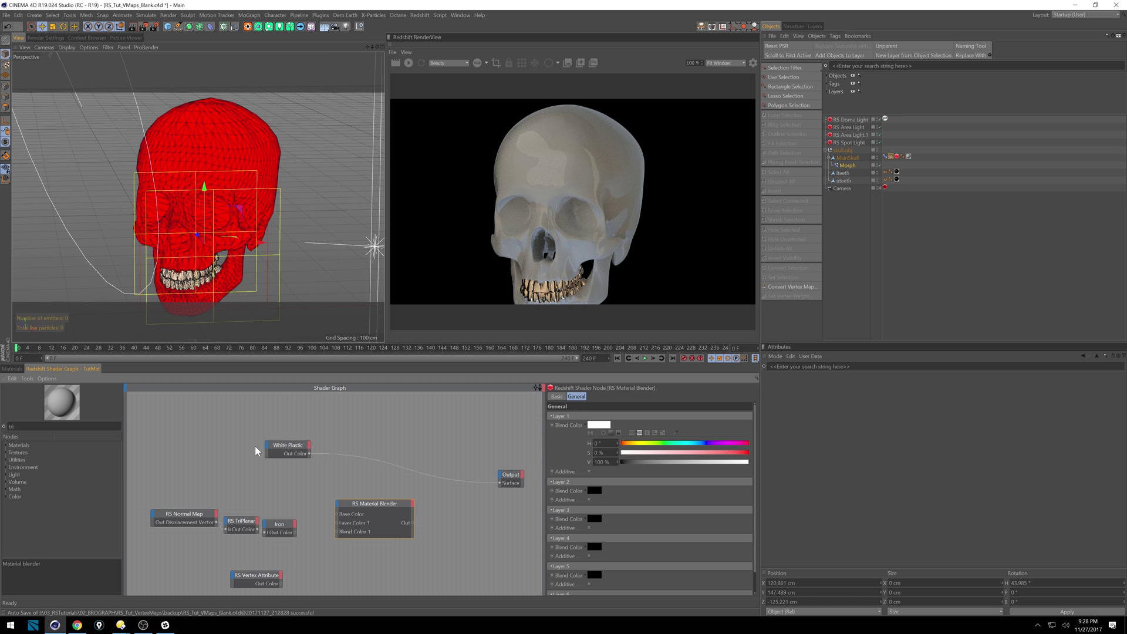
pyautogui.click(290, 529)
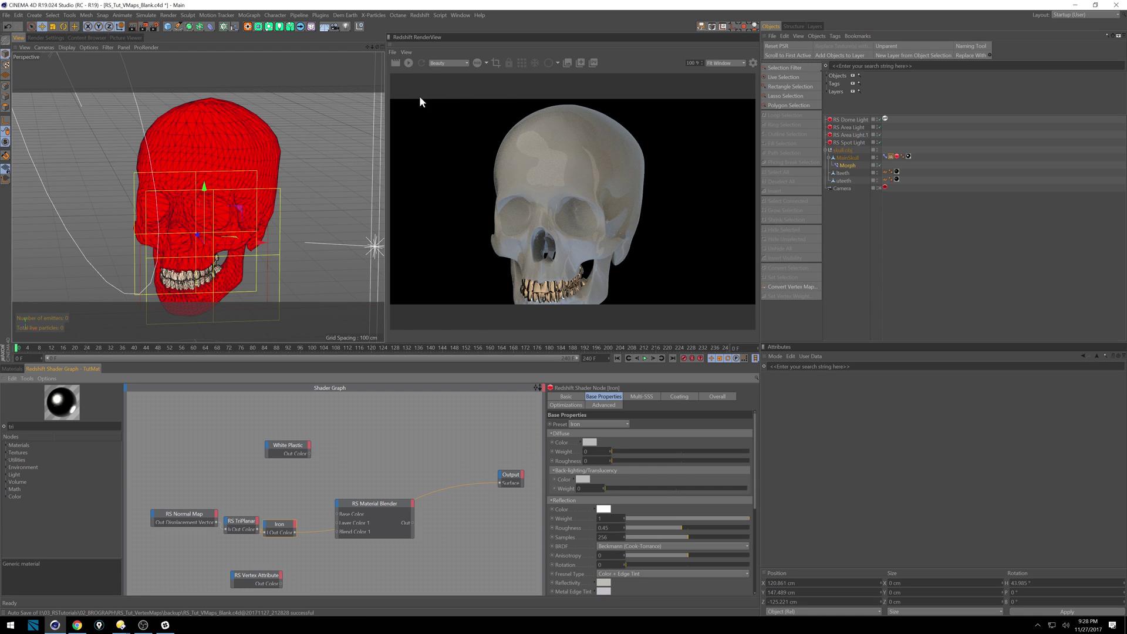
# Start the Redshift render preview and position the Material Blender and White Plastic nodes near Output.
pyautogui.click(407, 62)
pyautogui.moveTo(377, 503); pyautogui.dragTo(421, 529)
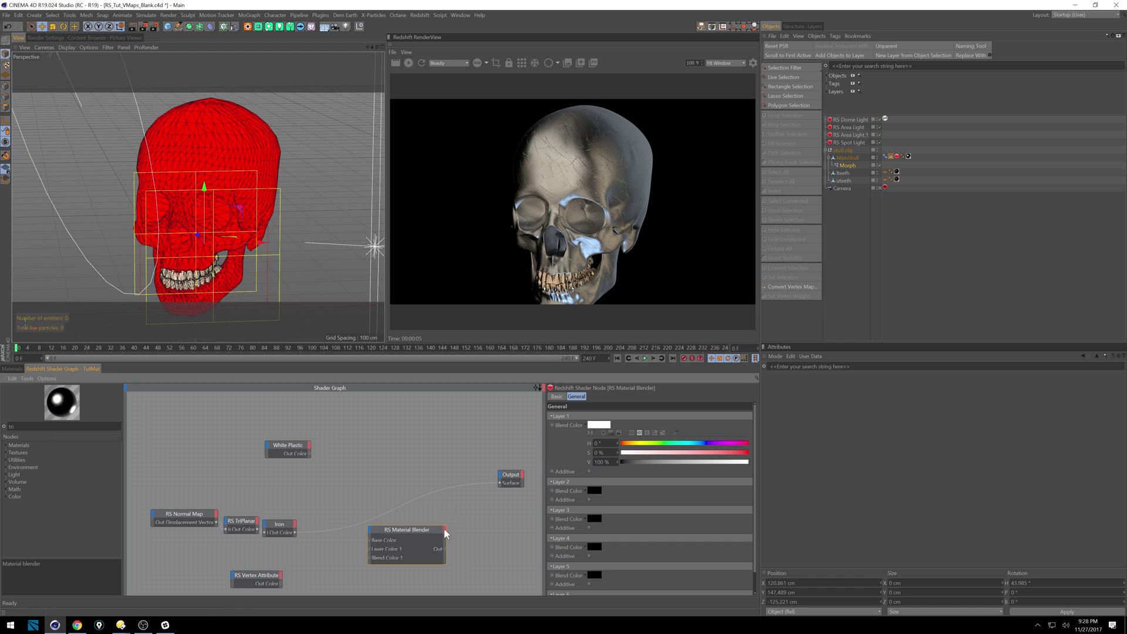
pyautogui.moveTo(408, 531); pyautogui.dragTo(394, 460)
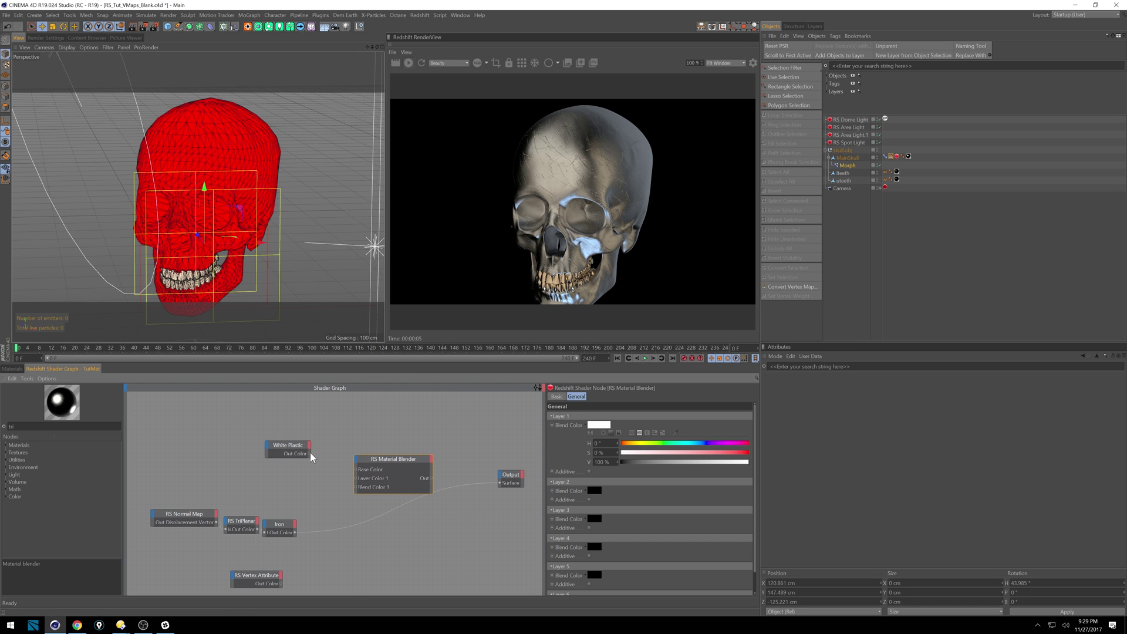
pyautogui.moveTo(292, 440); pyautogui.dragTo(278, 445)
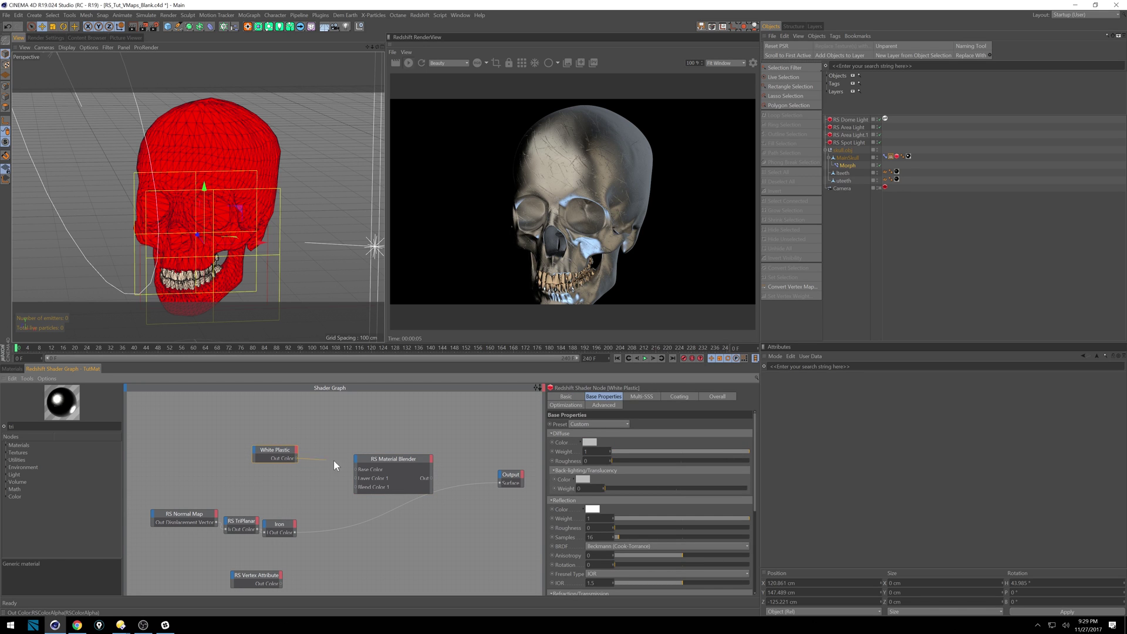
# Wire White Plastic to Base Color, blender Out to Output Surface, and Iron to Layer Color 1.
pyautogui.moveTo(355, 468); pyautogui.dragTo(356, 469)
pyautogui.click(405, 461)
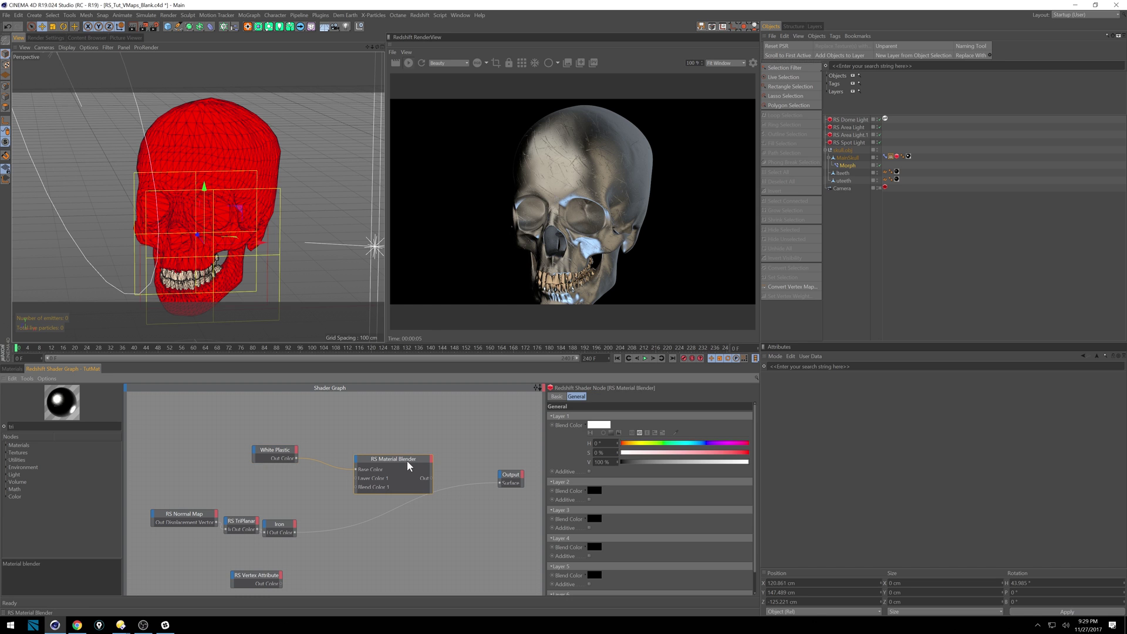
pyautogui.moveTo(431, 478); pyautogui.dragTo(500, 482)
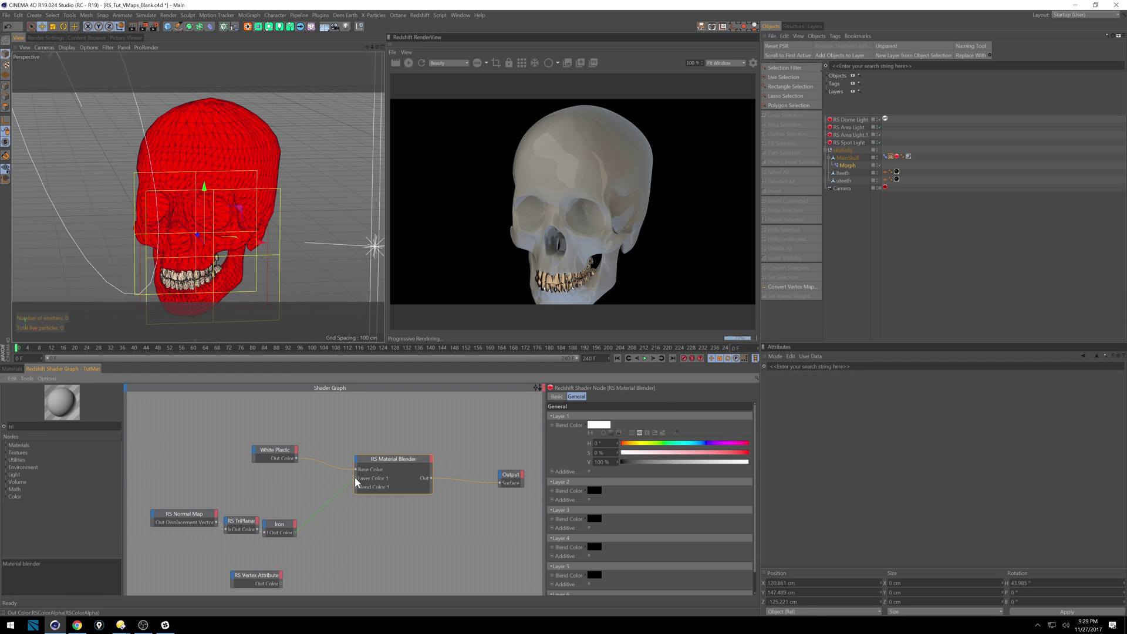
pyautogui.moveTo(355, 477); pyautogui.dragTo(356, 478)
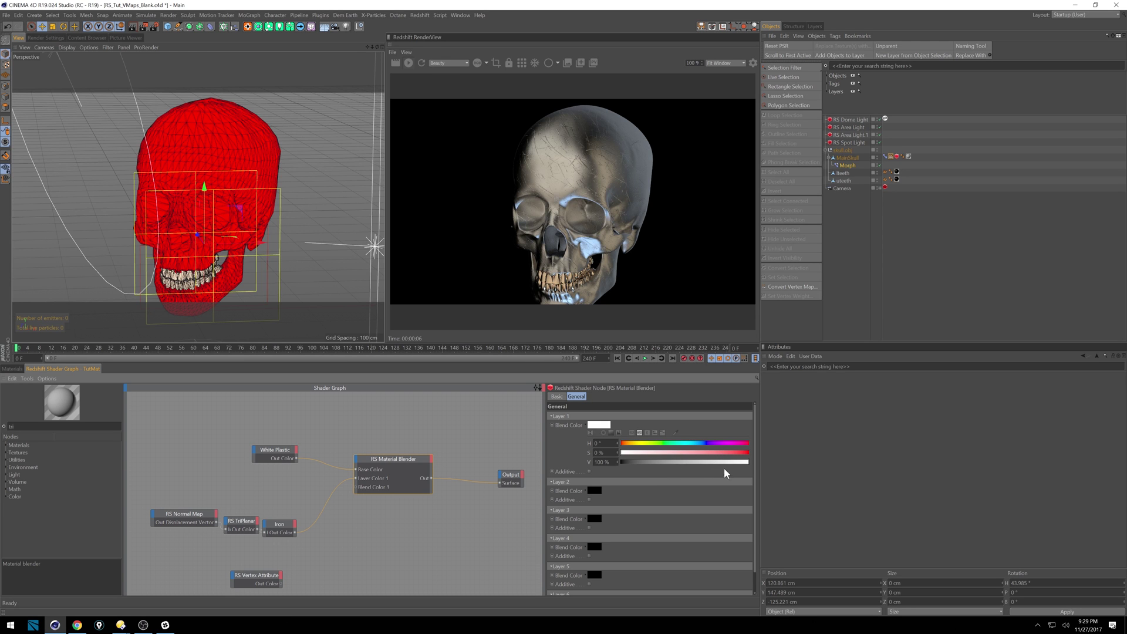
# Lower Layer 1's Blend Color value, then move the Iron chain and Vertex Attribute nearer the blender.
pyautogui.moveTo(746, 467); pyautogui.dragTo(594, 466)
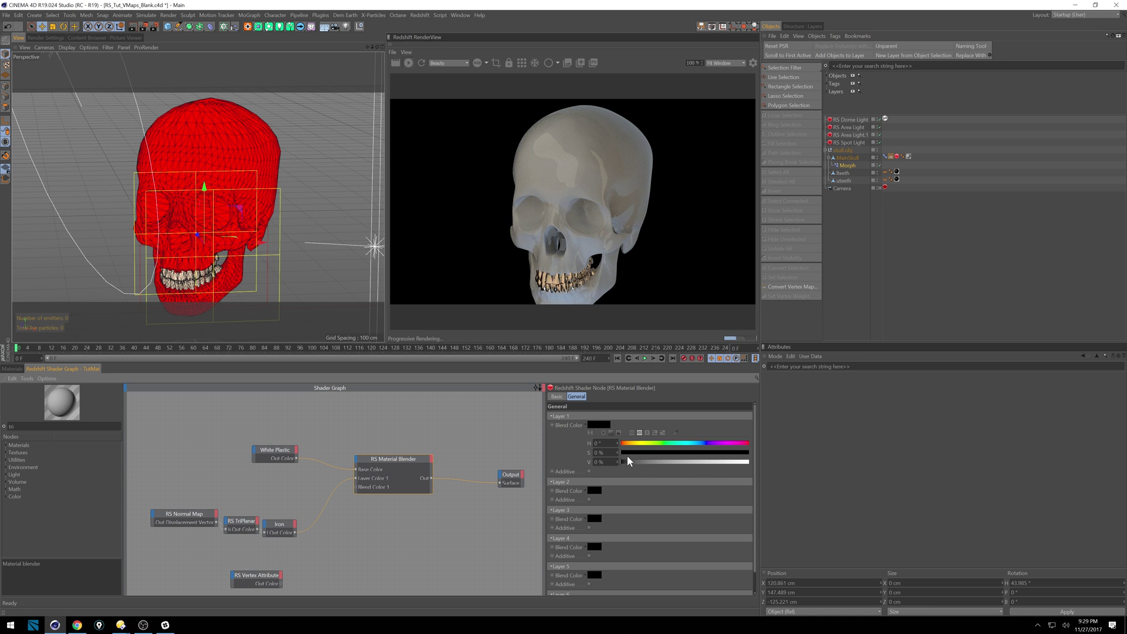
pyautogui.moveTo(142, 543); pyautogui.dragTo(282, 493)
pyautogui.moveTo(243, 580); pyautogui.dragTo(256, 538)
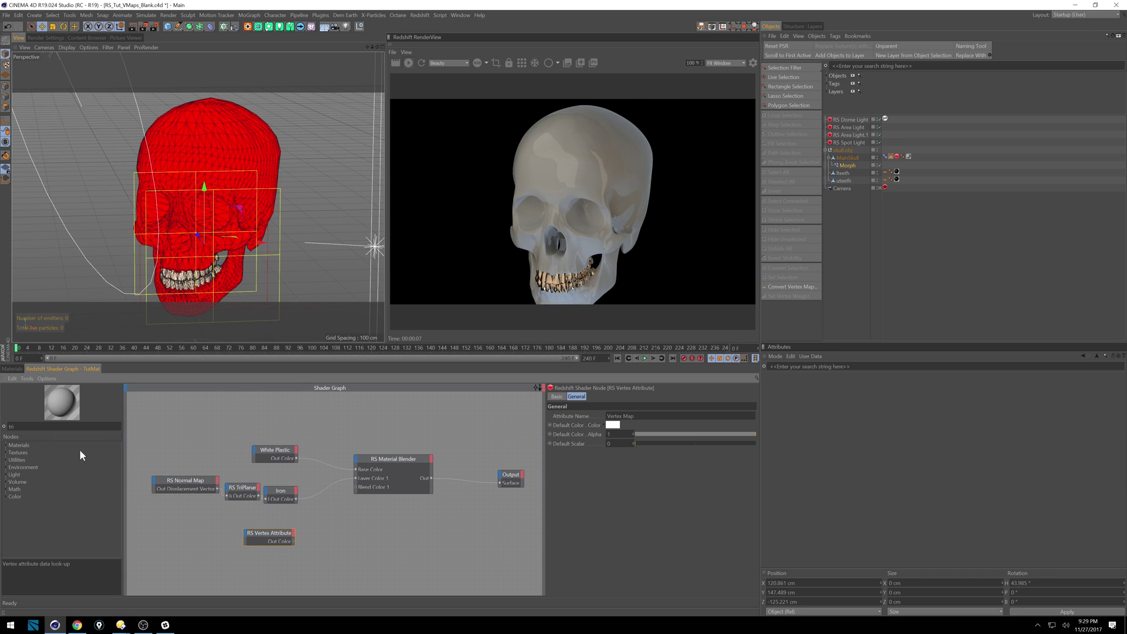
# Add RS Vertex Attribute via 'vert', keep Default Color white, and wire Out Color to Blend Color 1.
pyautogui.write('vert')
pyautogui.click(613, 425)
pyautogui.click(600, 453)
pyautogui.moveTo(355, 485); pyautogui.dragTo(356, 487)
pyautogui.click(406, 468)
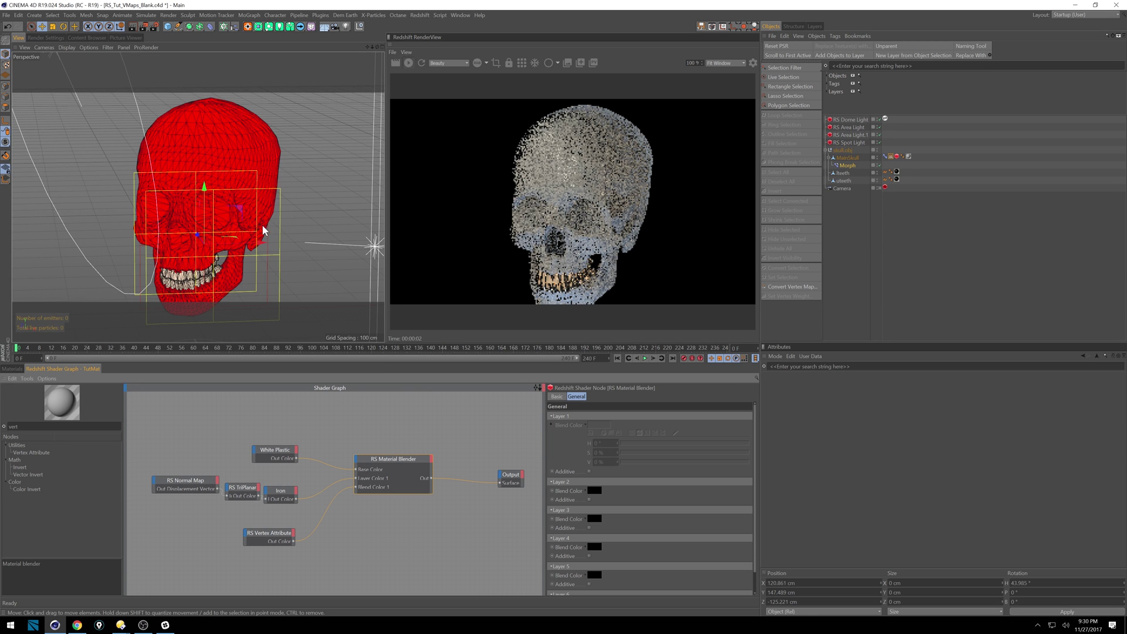
pyautogui.keyDown('alt'); pyautogui.moveTo(262, 224); pyautogui.dragTo(173, 205); pyautogui.keyUp('alt')
# Drag the Morph falloff along X across the skull toward the back of the head.
pyautogui.rightClick(173, 205)
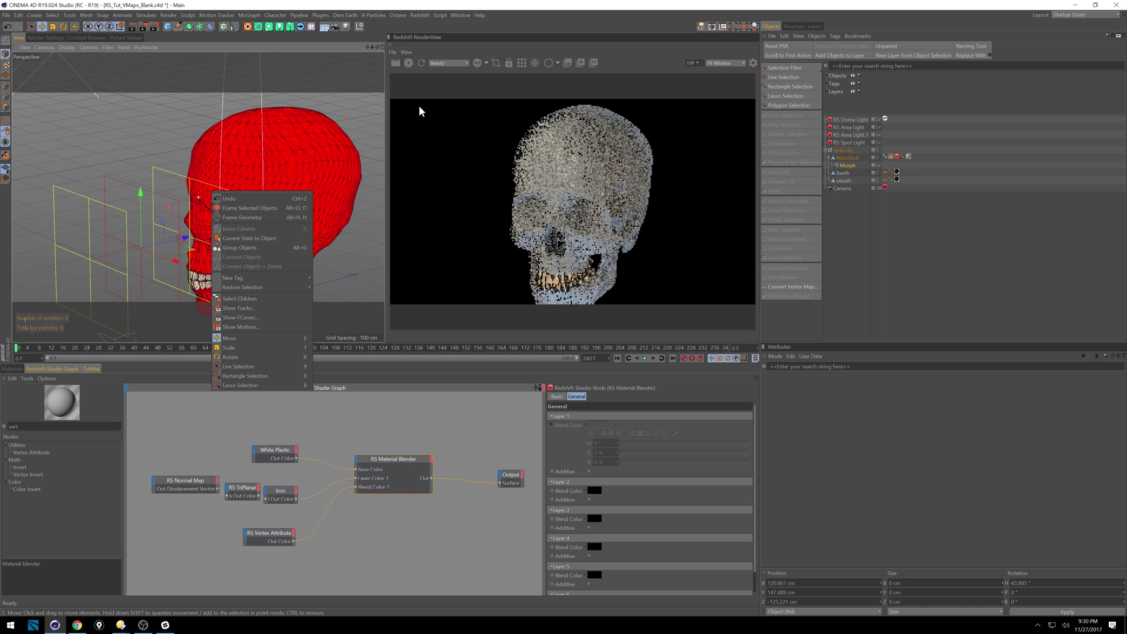
pyautogui.click(422, 63)
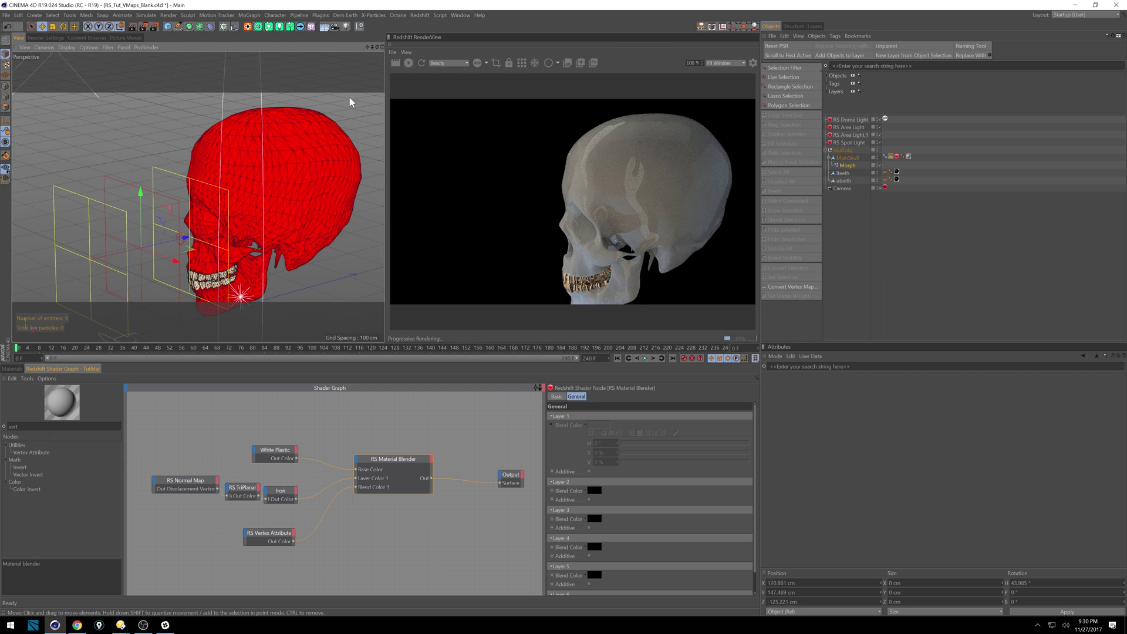
pyautogui.moveTo(313, 144)
pyautogui.keyDown('alt'); pyautogui.mouseDown()
pyautogui.moveTo(301, 154)
pyautogui.moveTo(315, 136)
pyautogui.mouseUp(); pyautogui.keyUp('alt')
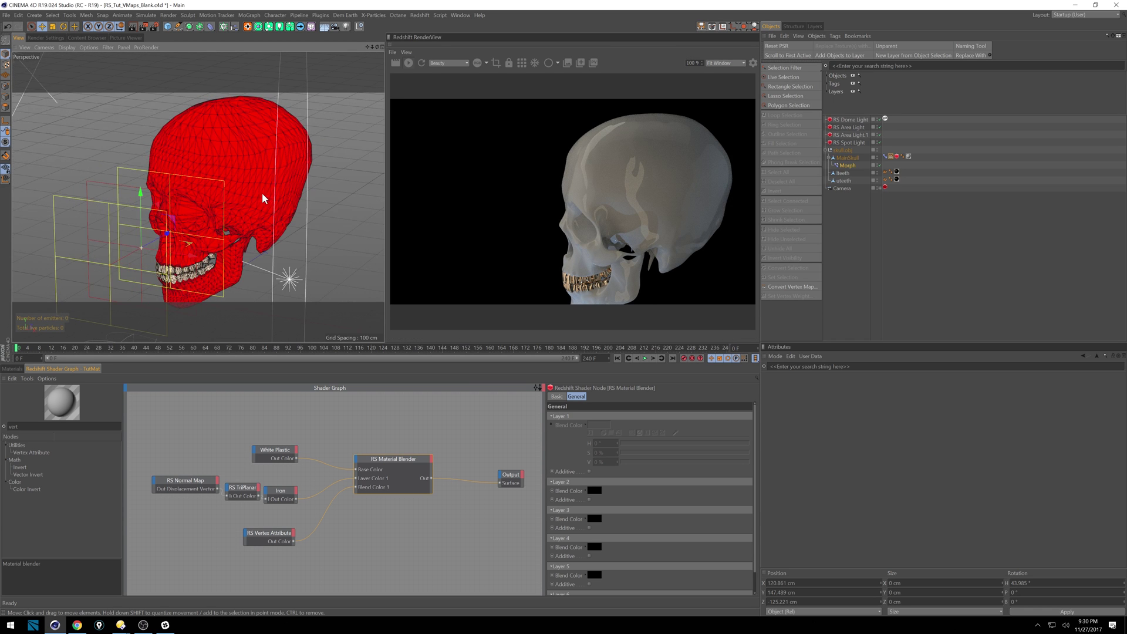
pyautogui.moveTo(159, 236); pyautogui.dragTo(215, 219)
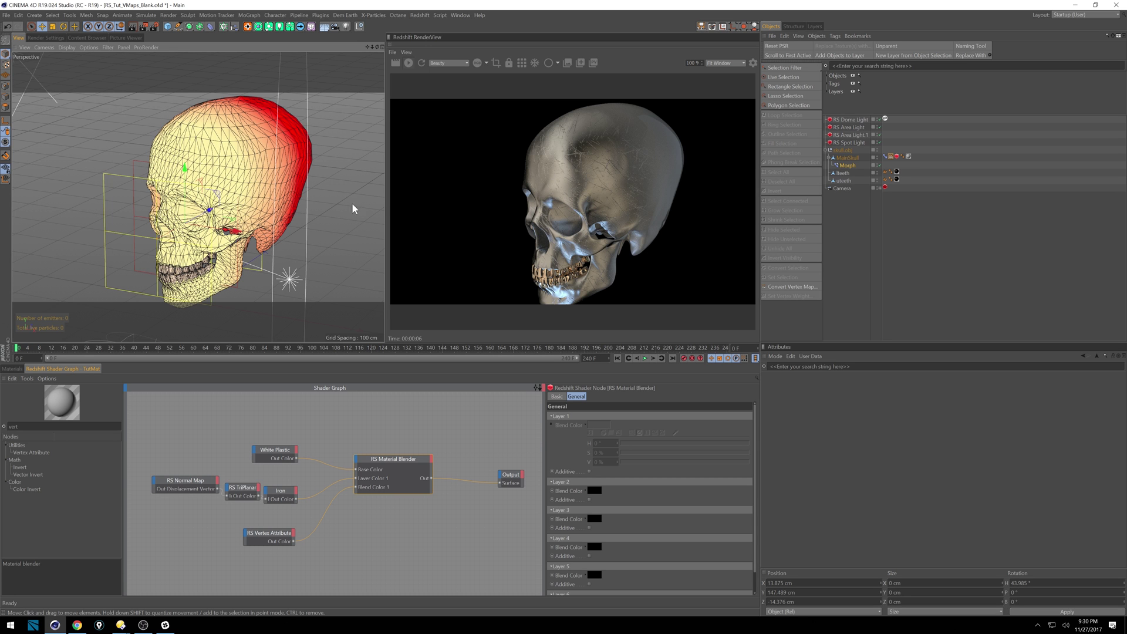
pyautogui.keyDown('alt'); pyautogui.moveTo(336, 192); pyautogui.dragTo(270, 188); pyautogui.keyUp('alt')
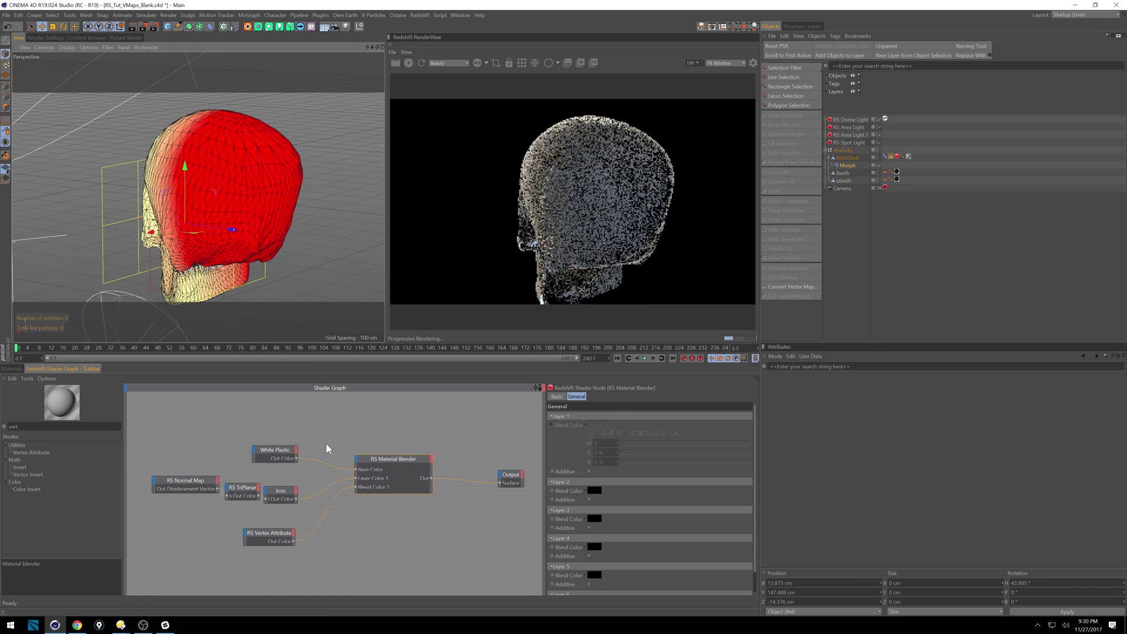
pyautogui.click(292, 457)
# Set White Plastic's Diffuse Color to magenta: H 300°, S 100%, V 50%.
pyautogui.click(590, 443)
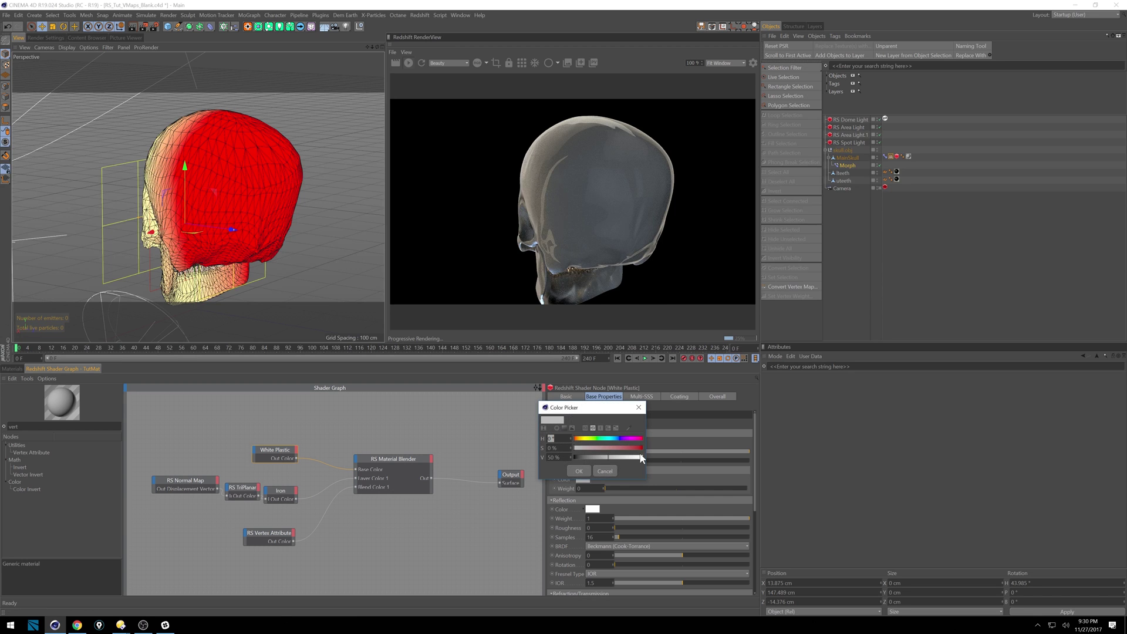
pyautogui.click(628, 438)
pyautogui.moveTo(634, 448); pyautogui.dragTo(652, 452)
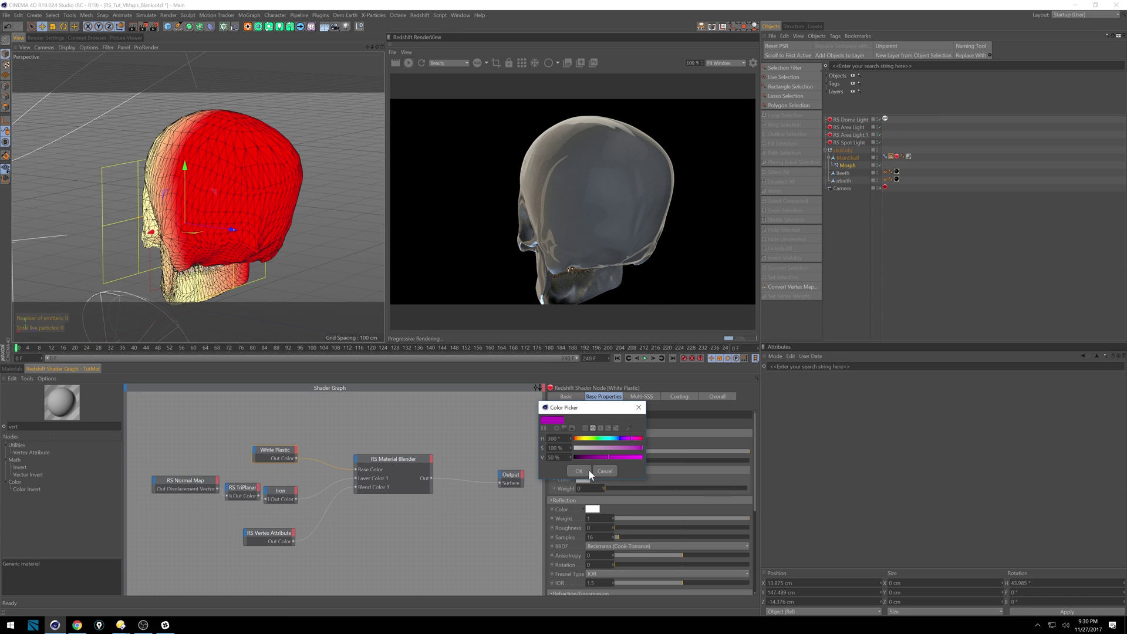
pyautogui.click(628, 457)
pyautogui.click(579, 471)
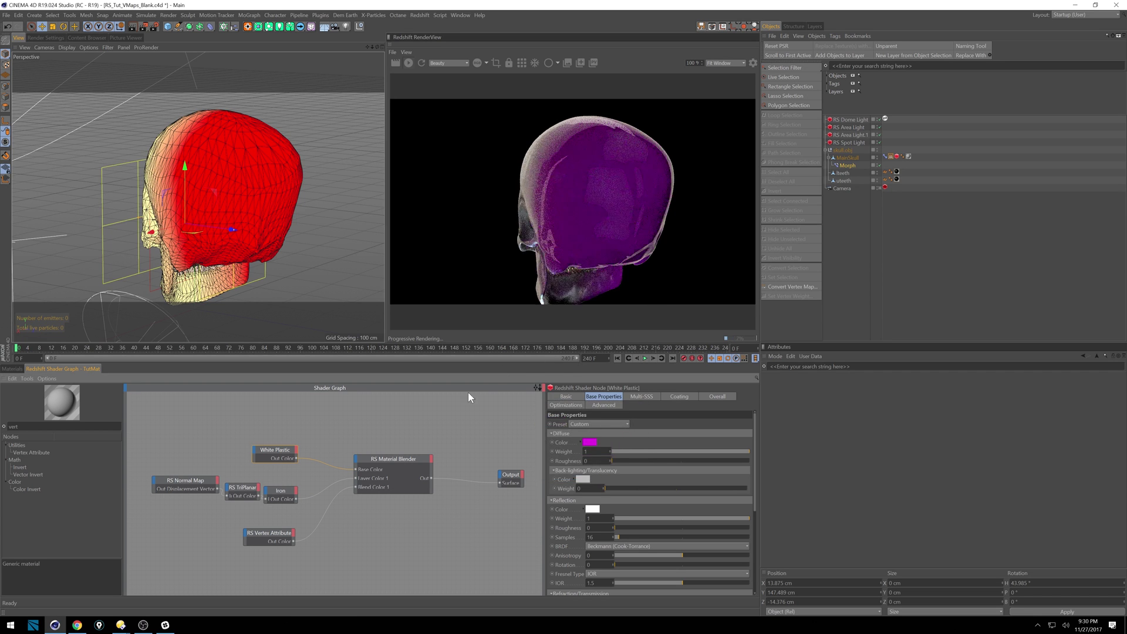
pyautogui.keyDown('alt'); pyautogui.moveTo(129, 202); pyautogui.dragTo(194, 213); pyautogui.keyUp('alt')
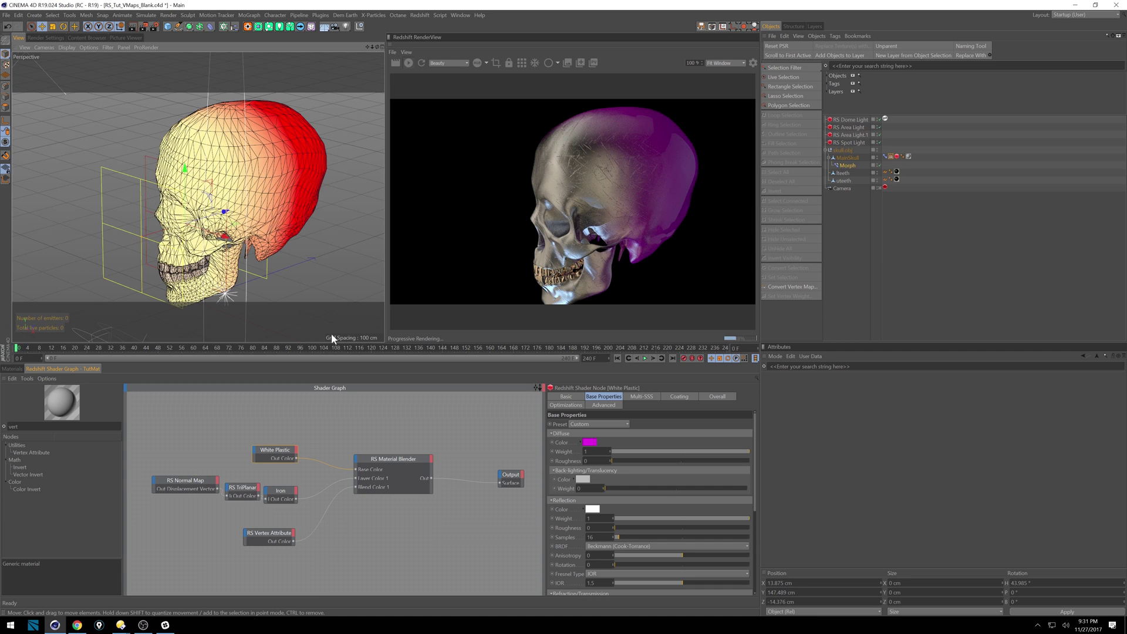
# Make the Morph falloff a Noise shape with seed 12445, Low Clip 17% and High Clip 78%.
pyautogui.click(847, 166)
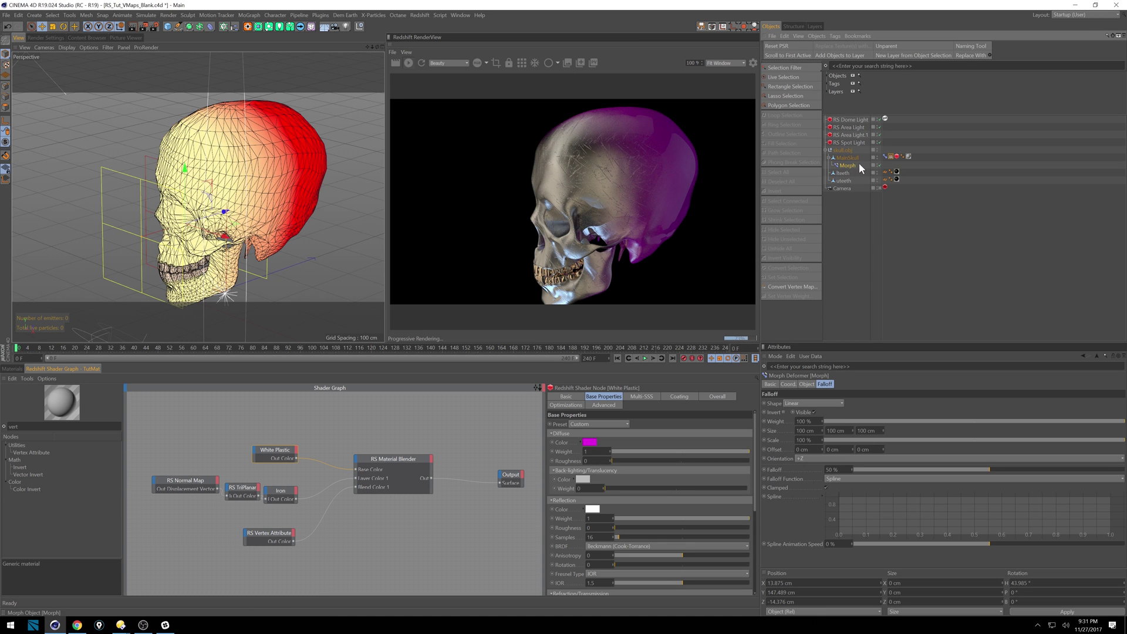
pyautogui.click(813, 403)
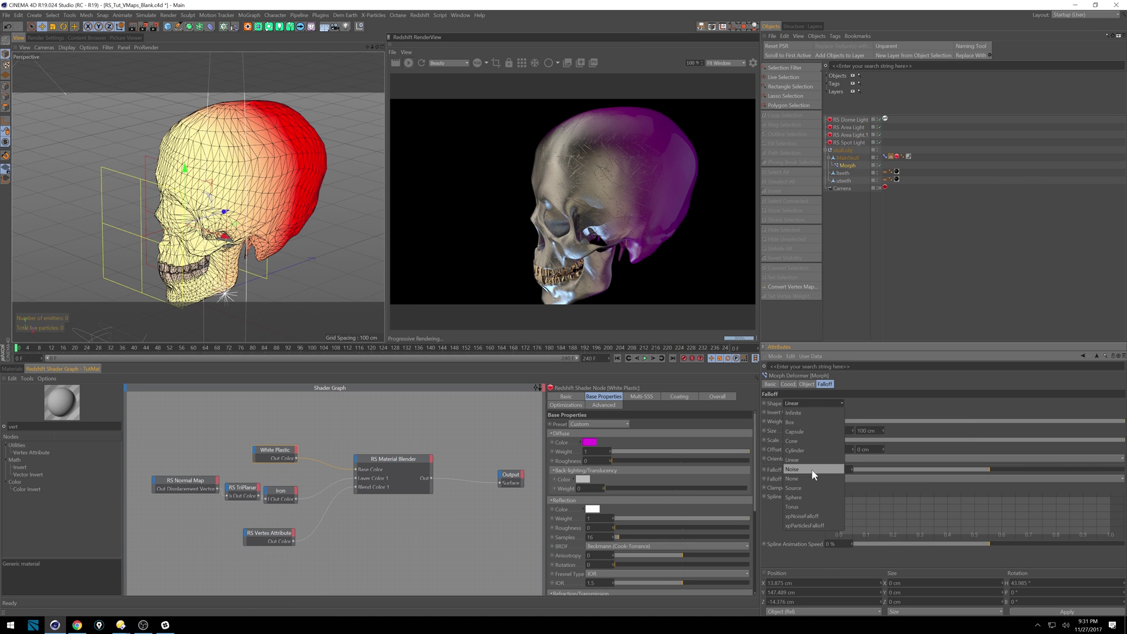
pyautogui.click(813, 468)
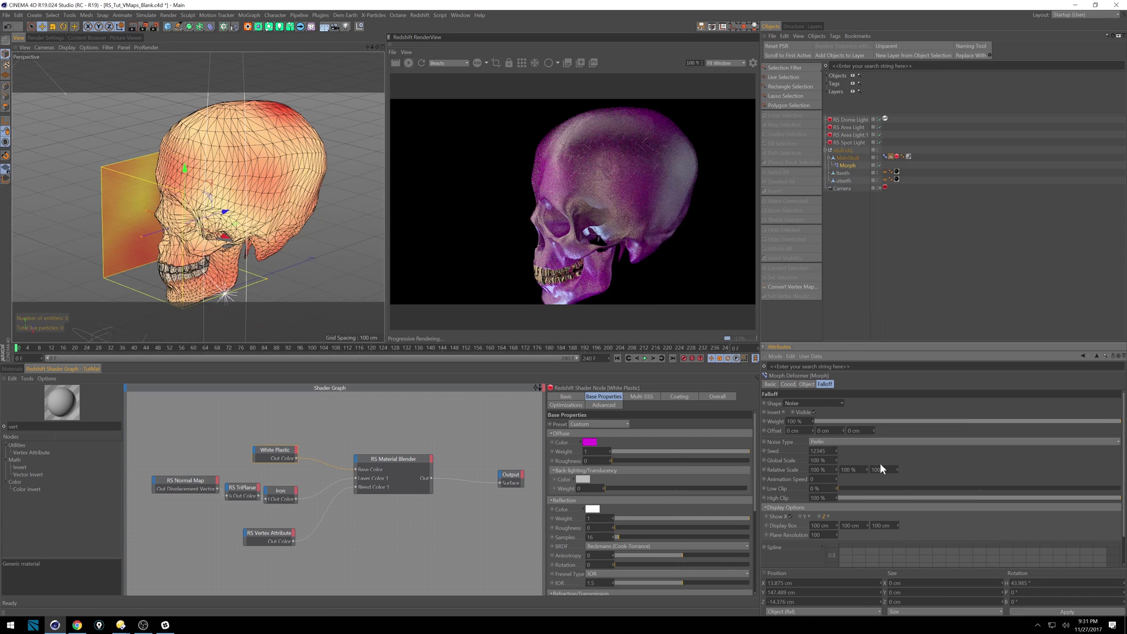
pyautogui.click(862, 488)
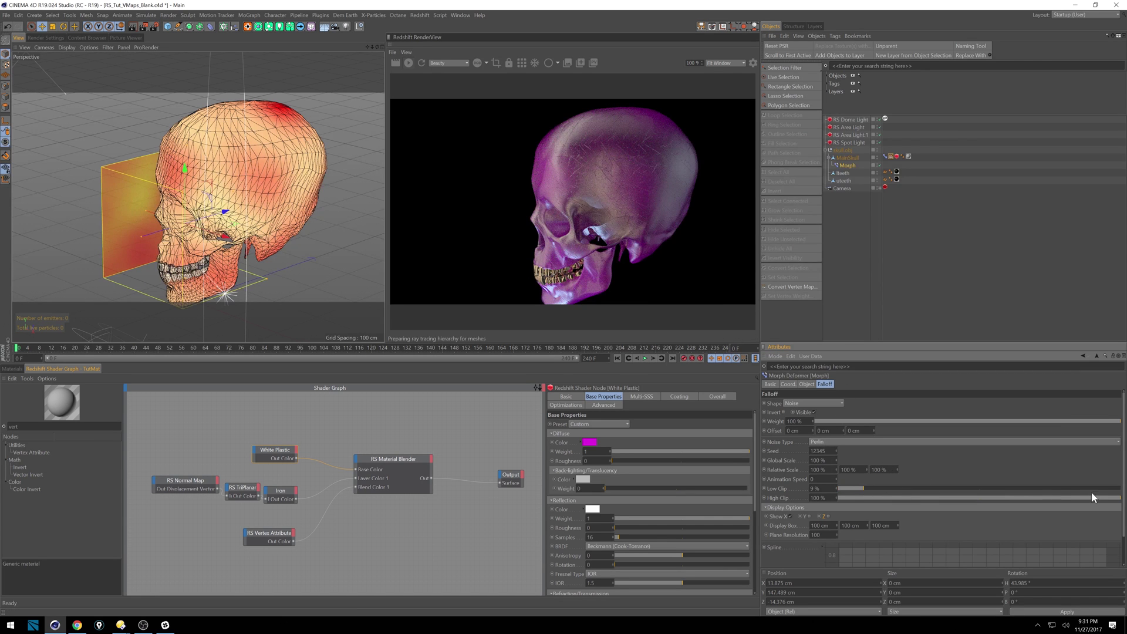
pyautogui.moveTo(1085, 498); pyautogui.dragTo(1058, 498)
pyautogui.moveTo(863, 488); pyautogui.dragTo(888, 487)
pyautogui.moveTo(836, 451); pyautogui.dragTo(836, 449)
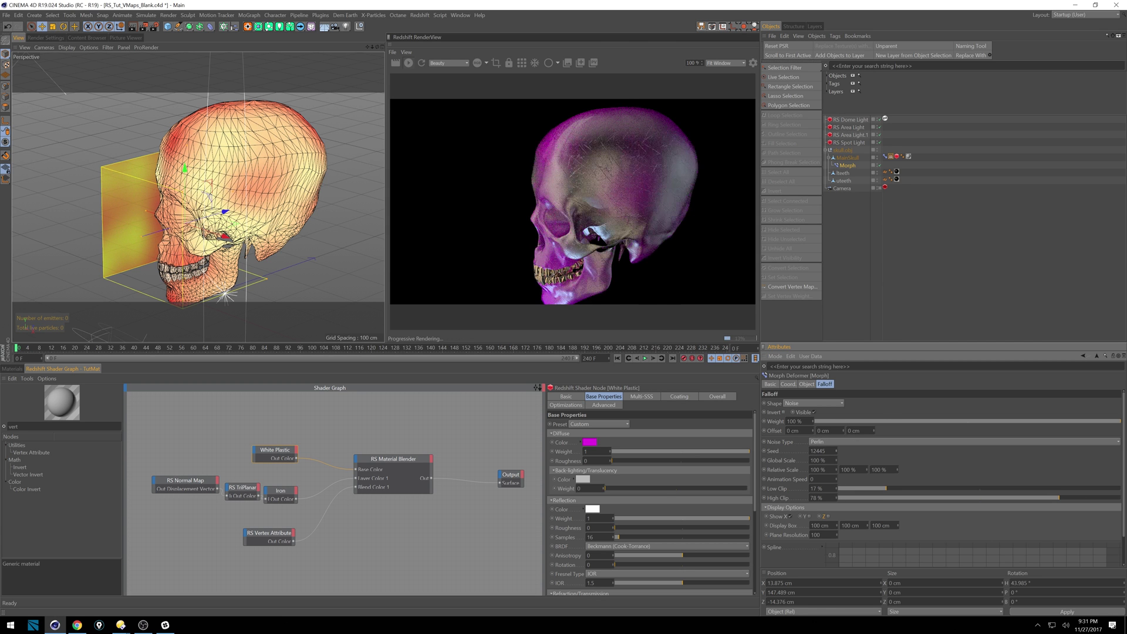
pyautogui.click(817, 469)
# Set the falloff display box to 200 cm on X, Y and Z.
pyautogui.click(819, 525)
pyautogui.write('200')
pyautogui.press('Tab')
pyautogui.write('200')
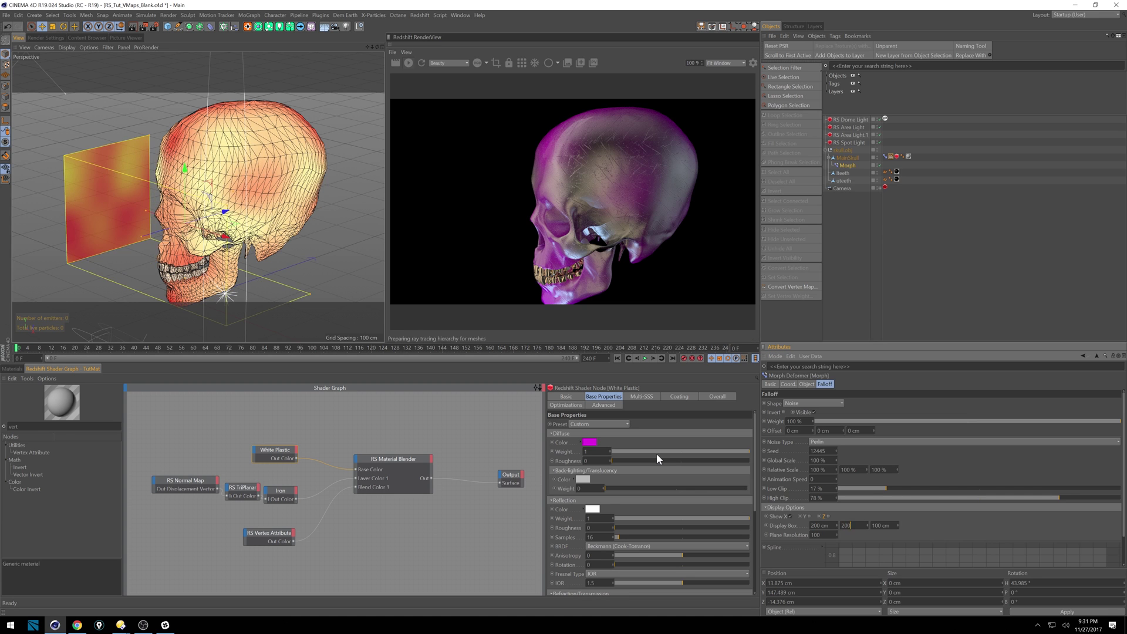
pyautogui.press('Tab')
pyautogui.write('200')
pyautogui.press('Return')
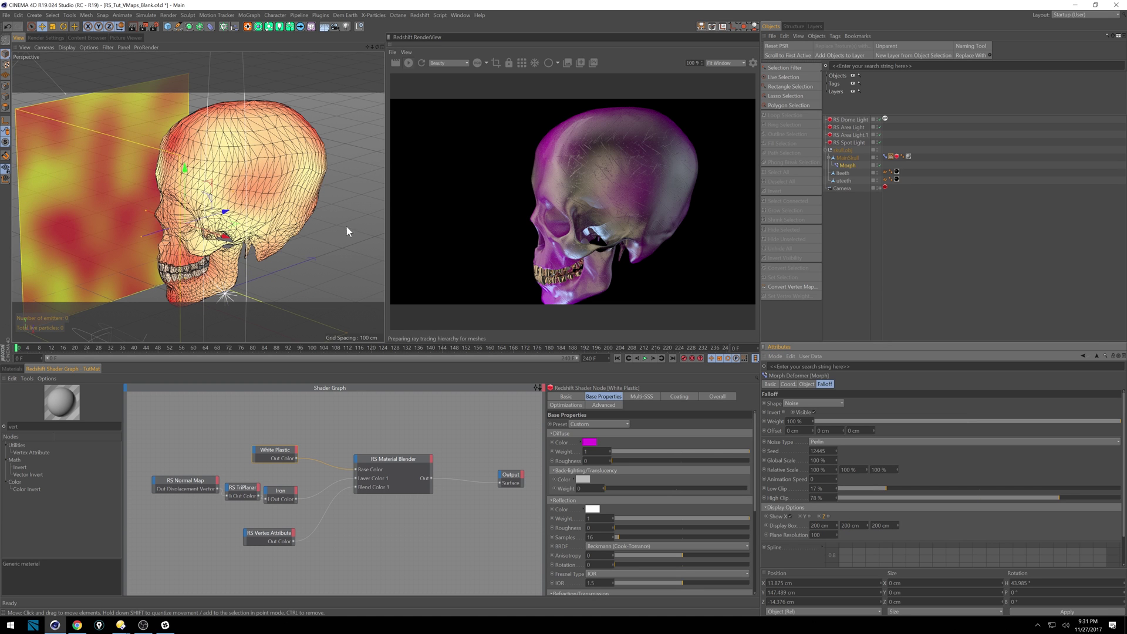
# Push the noise falloff further along X and set its clips to 36% low, 62% high.
pyautogui.moveTo(227, 215); pyautogui.dragTo(324, 197)
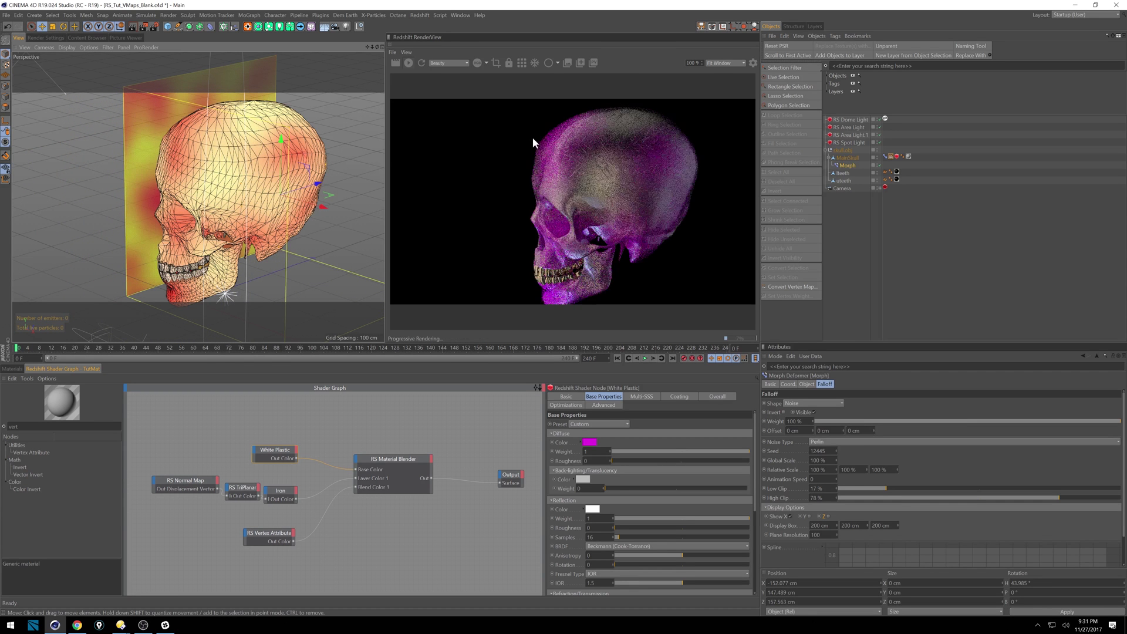
pyautogui.keyDown('alt'); pyautogui.moveTo(219, 177); pyautogui.dragTo(252, 203); pyautogui.keyUp('alt')
pyautogui.moveTo(1044, 499); pyautogui.dragTo(1013, 497)
pyautogui.moveTo(904, 486); pyautogui.dragTo(948, 488)
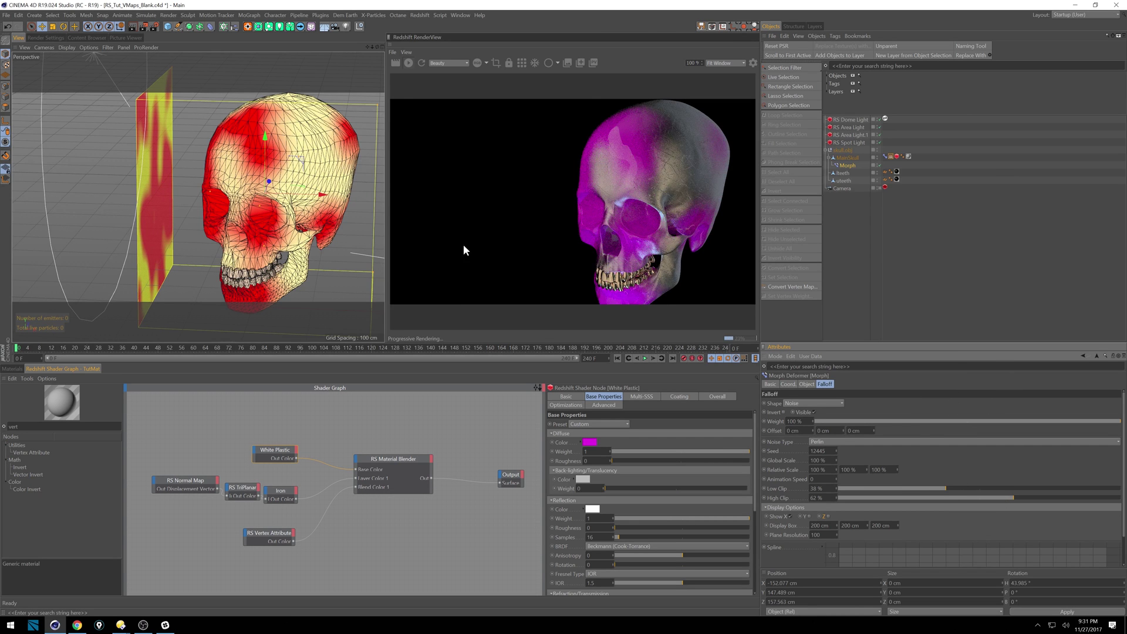
pyautogui.moveTo(321, 196); pyautogui.dragTo(385, 211)
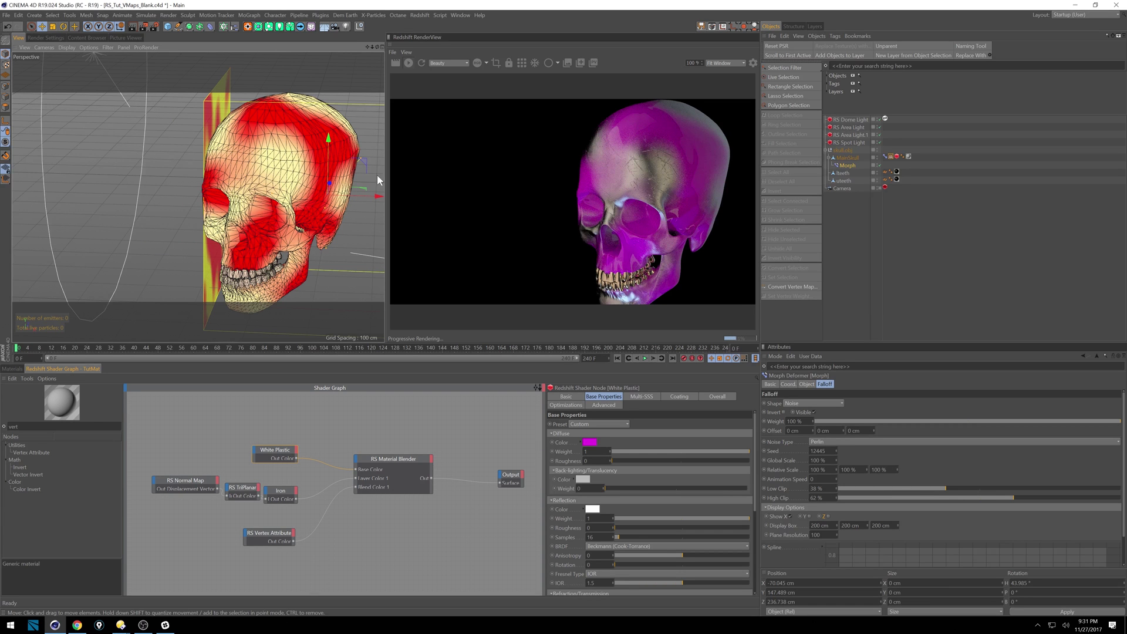
pyautogui.click(12, 369)
# Open SkullBase's shader graph, inspect its Painted, Alum Deform and Vertex Attribute nodes, then slide the falloff left.
pyautogui.click(76, 420)
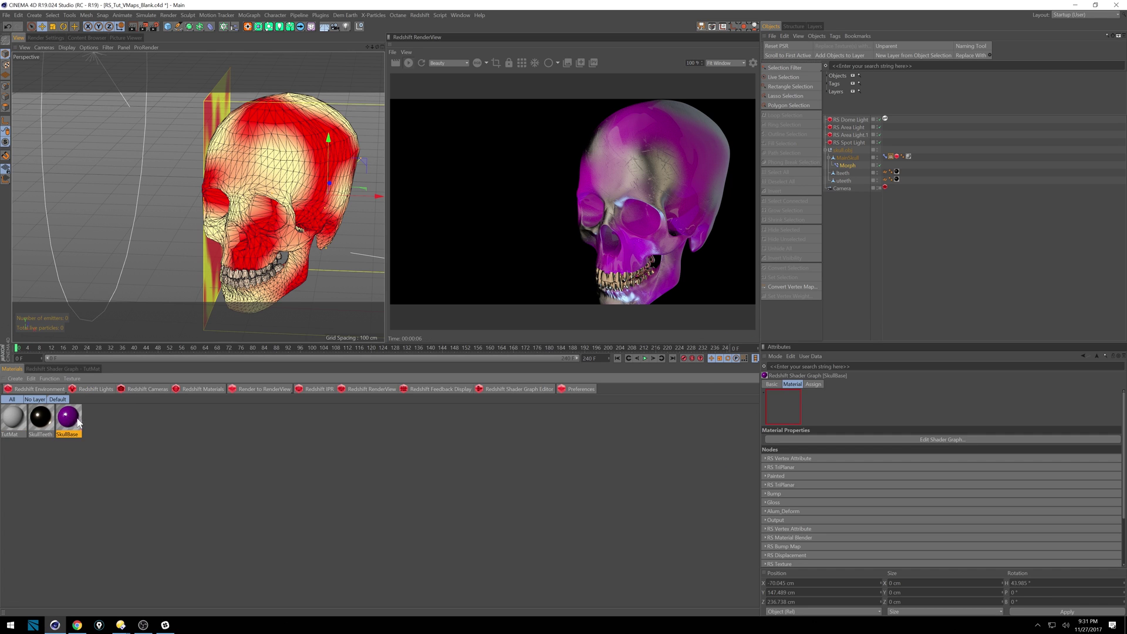
pyautogui.moveTo(70, 418)
pyautogui.mouseDown()
pyautogui.moveTo(118, 420)
pyautogui.moveTo(911, 156)
pyautogui.mouseUp()
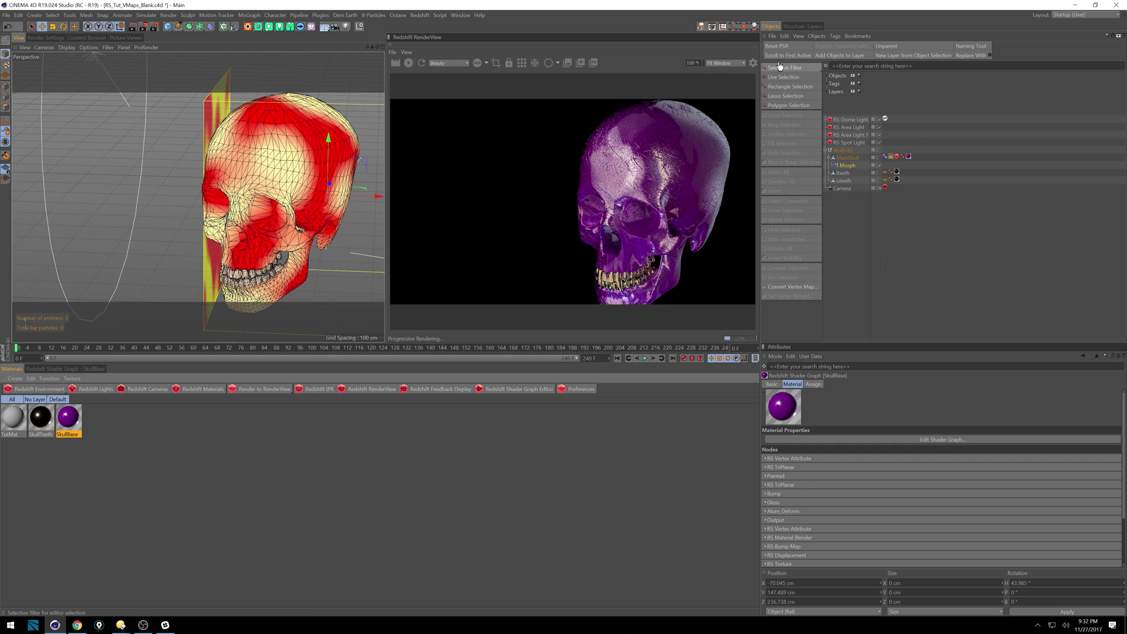
pyautogui.click(83, 368)
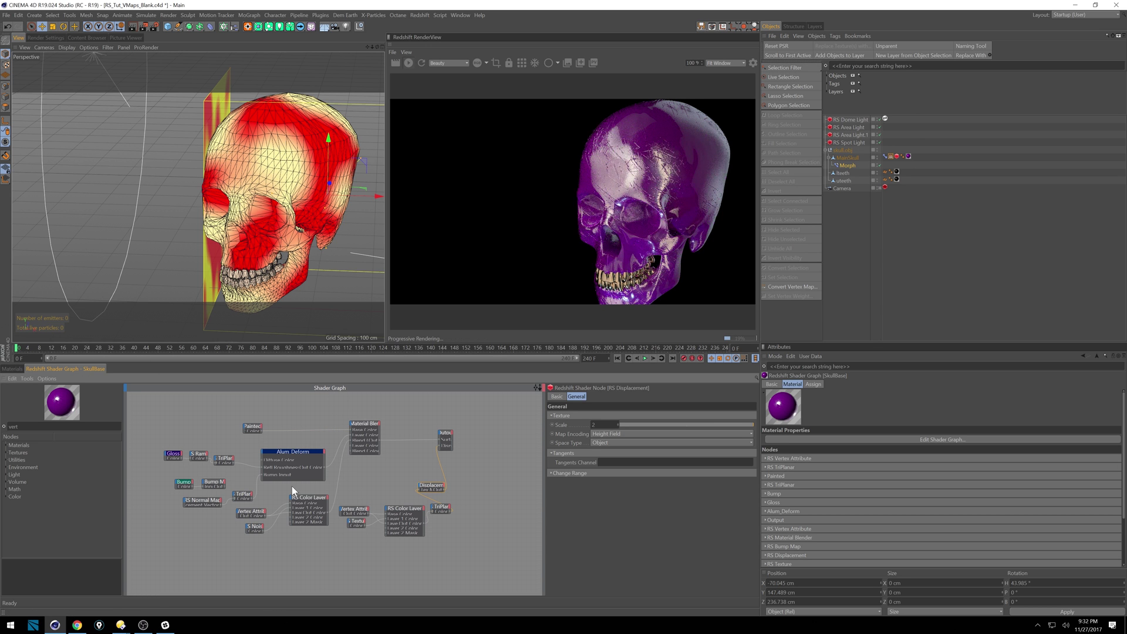
pyautogui.moveTo(248, 424); pyautogui.dragTo(265, 420)
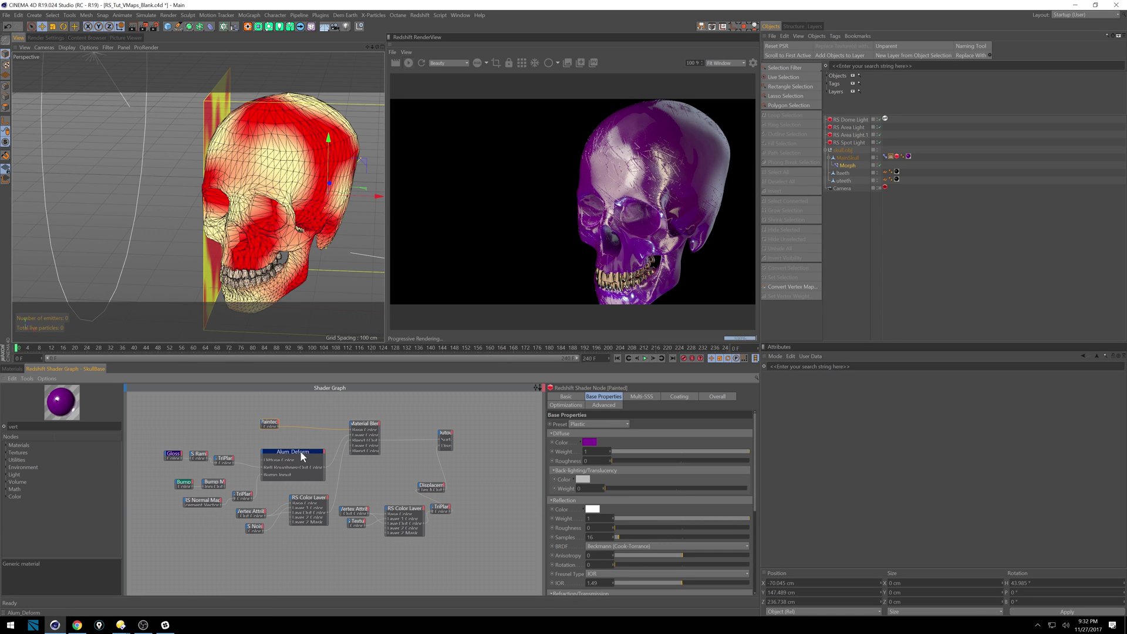
pyautogui.click(301, 450)
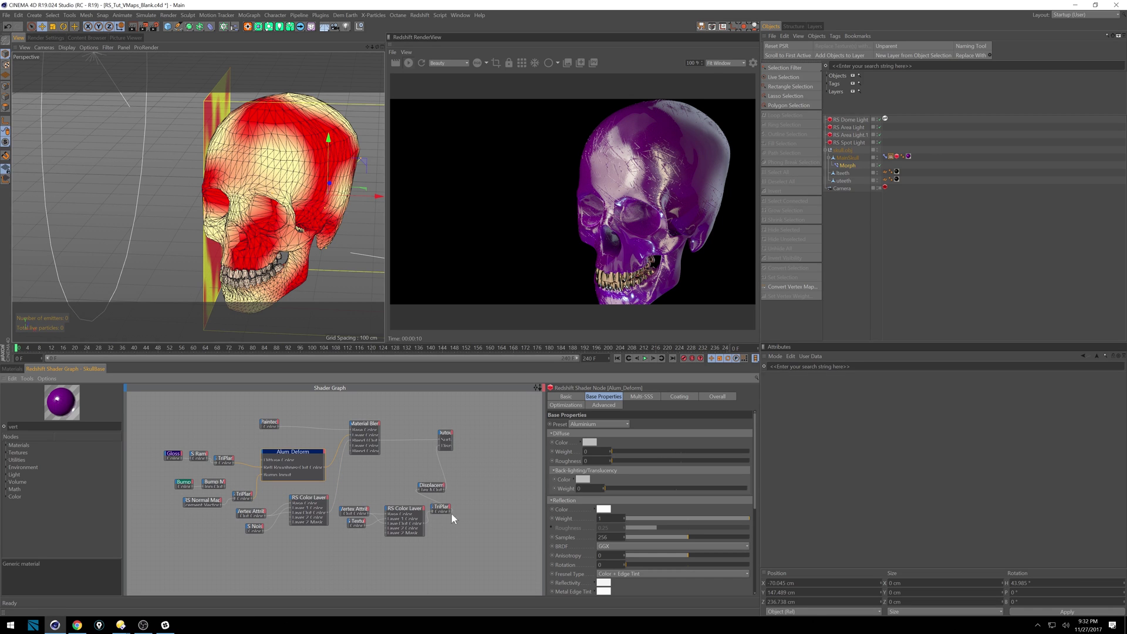
pyautogui.click(361, 511)
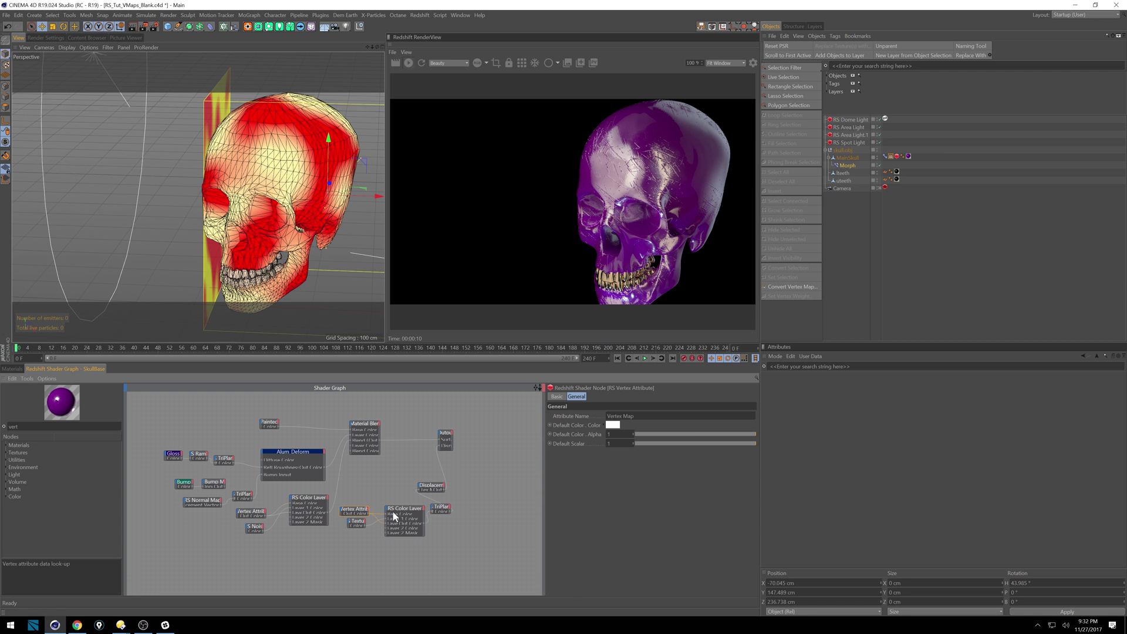
pyautogui.moveTo(375, 202); pyautogui.dragTo(321, 197)
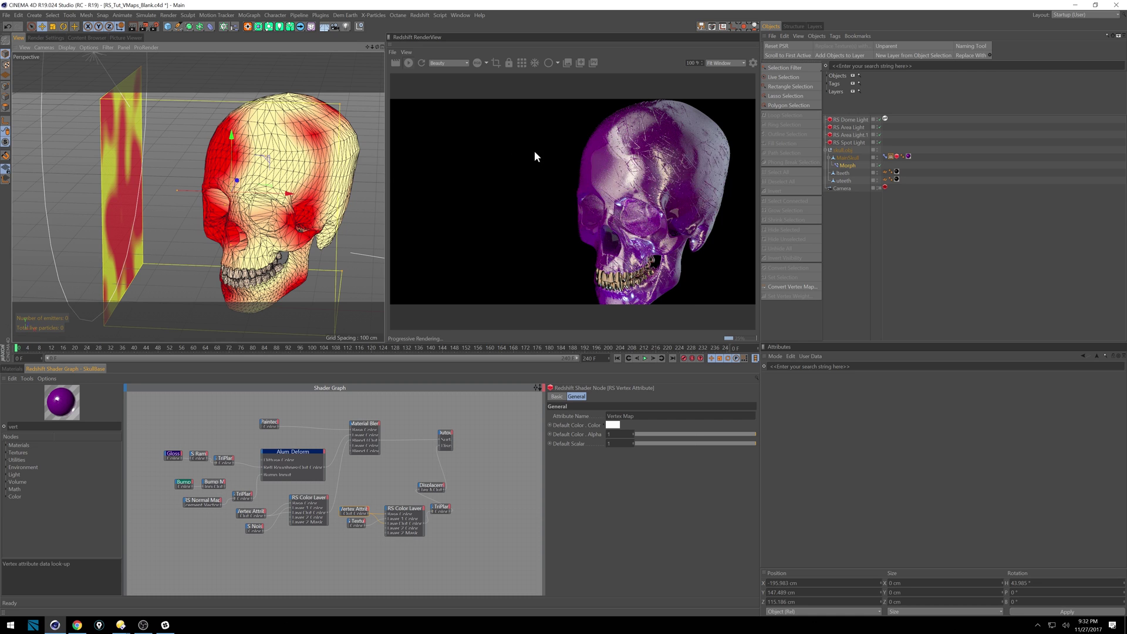
# Switch the Morph falloff shape to Sphere at 350% scale.
pyautogui.click(849, 165)
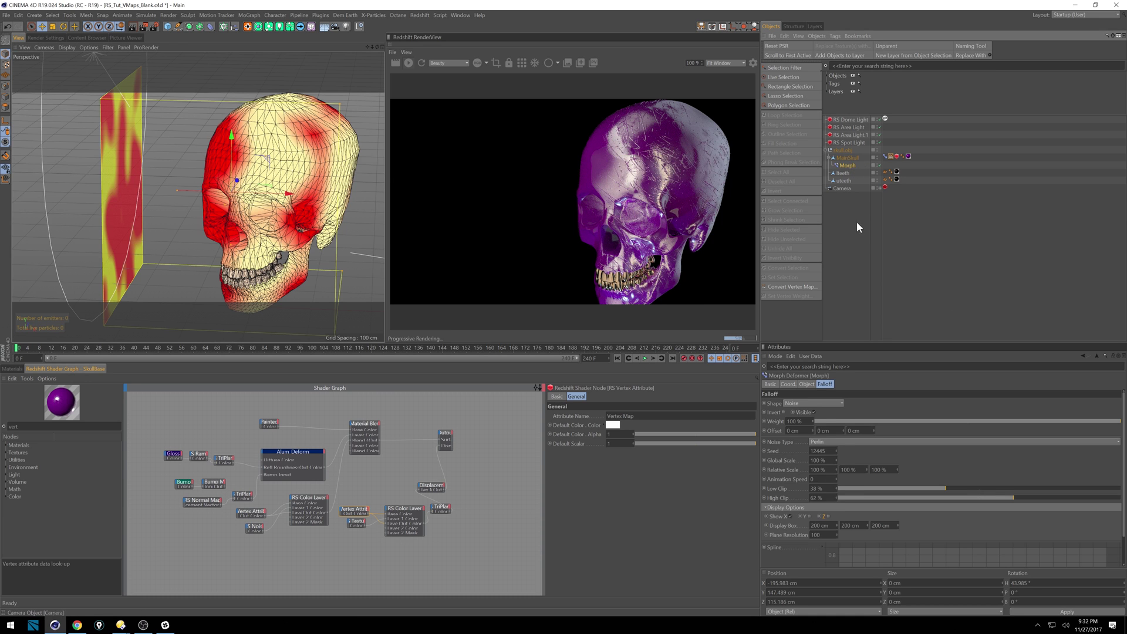
pyautogui.click(814, 403)
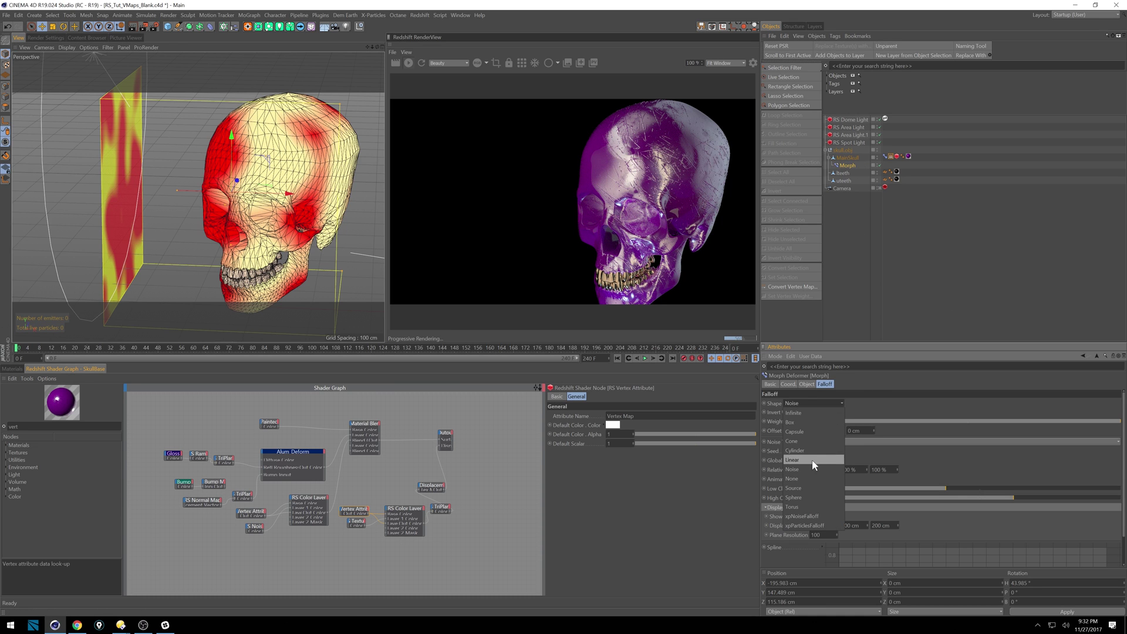
pyautogui.click(805, 497)
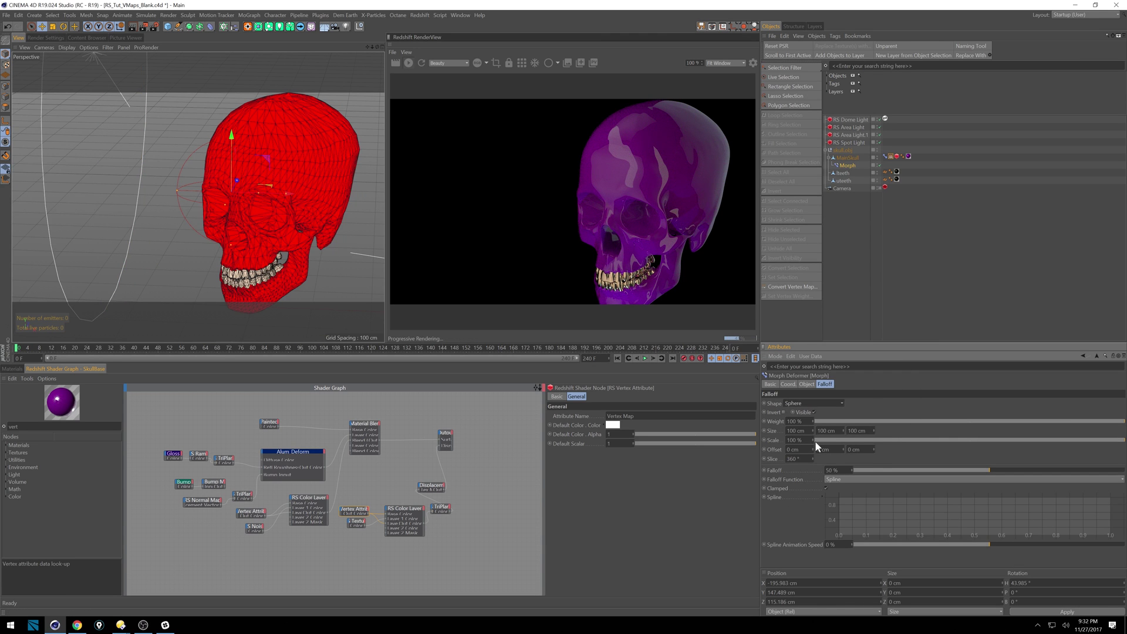
pyautogui.moveTo(814, 440); pyautogui.dragTo(827, 394)
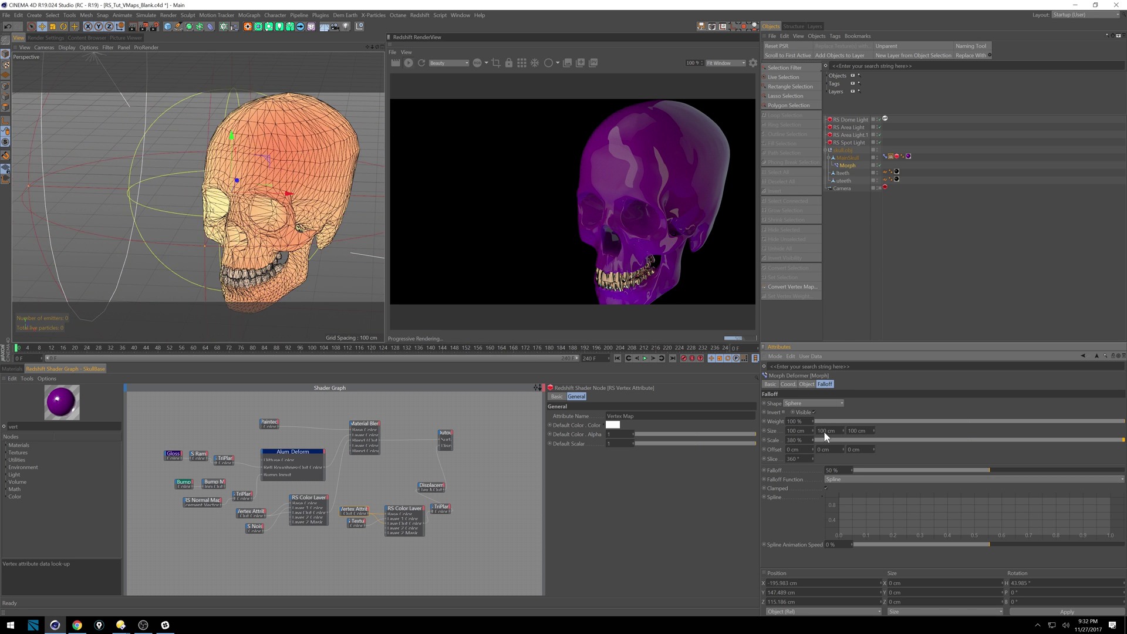
pyautogui.moveTo(824, 432); pyautogui.dragTo(824, 432)
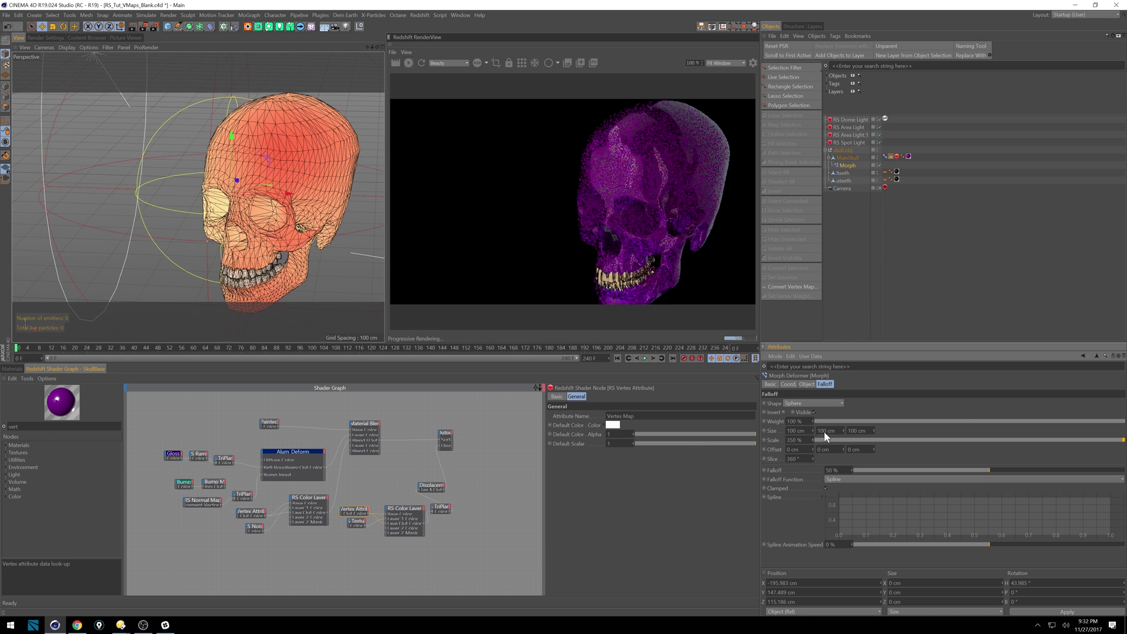
# Adjust the sphere falloff's softness, settling back at 50%.
pyautogui.keyDown('alt'); pyautogui.moveTo(168, 213); pyautogui.dragTo(205, 246); pyautogui.keyUp('alt')
pyautogui.click(176, 222)
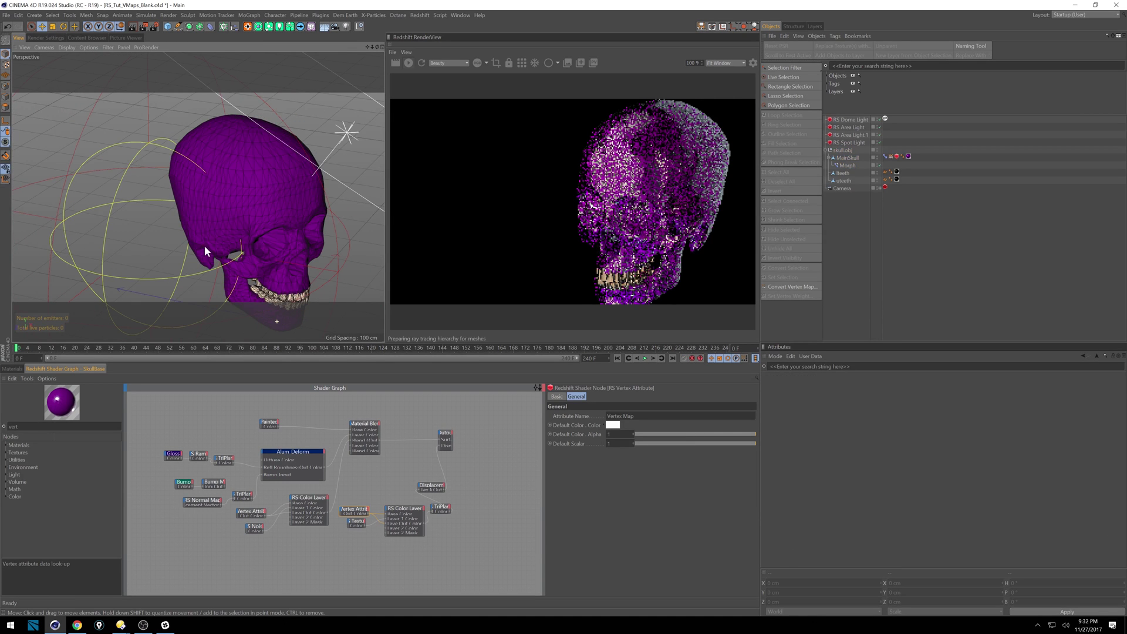
pyautogui.click(846, 165)
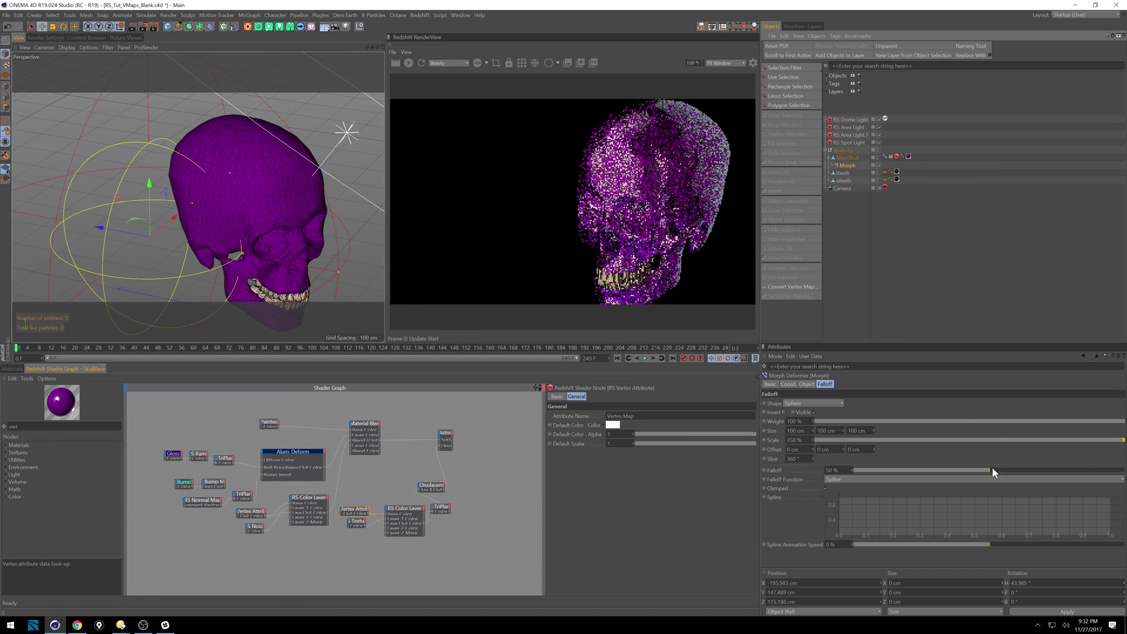
pyautogui.moveTo(992, 471)
pyautogui.mouseDown()
pyautogui.moveTo(1059, 469)
pyautogui.moveTo(963, 477)
pyautogui.moveTo(969, 486)
pyautogui.moveTo(1092, 470)
pyautogui.moveTo(974, 467)
pyautogui.mouseUp()
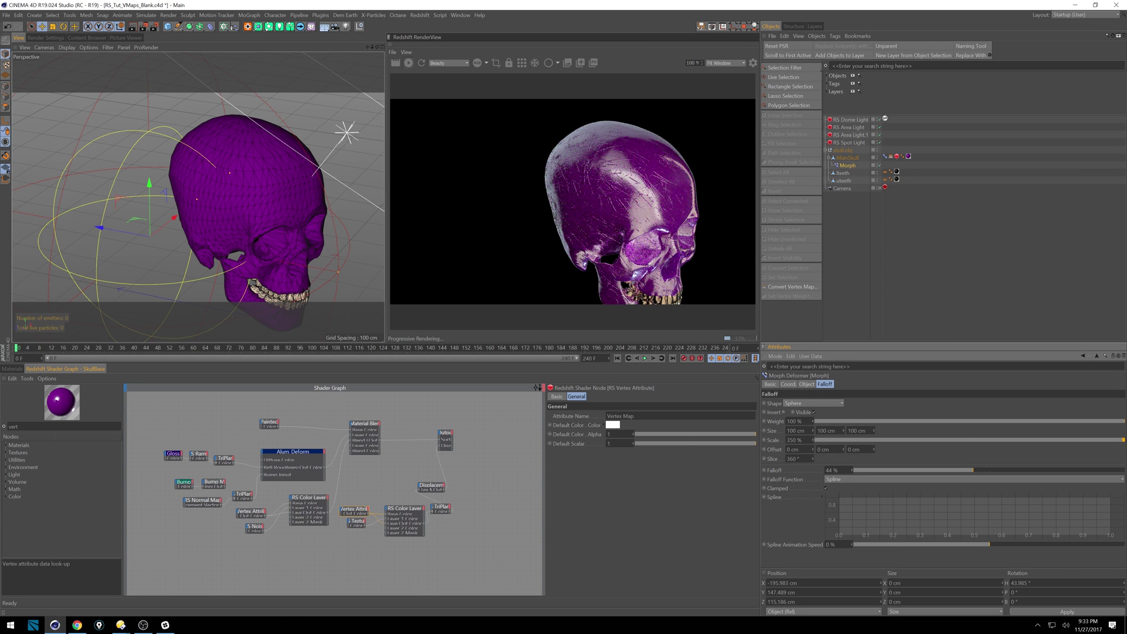
pyautogui.click(989, 470)
# Narrow the falloff sphere along X to about 38 cm.
pyautogui.hotkey('ctrl', 'z')
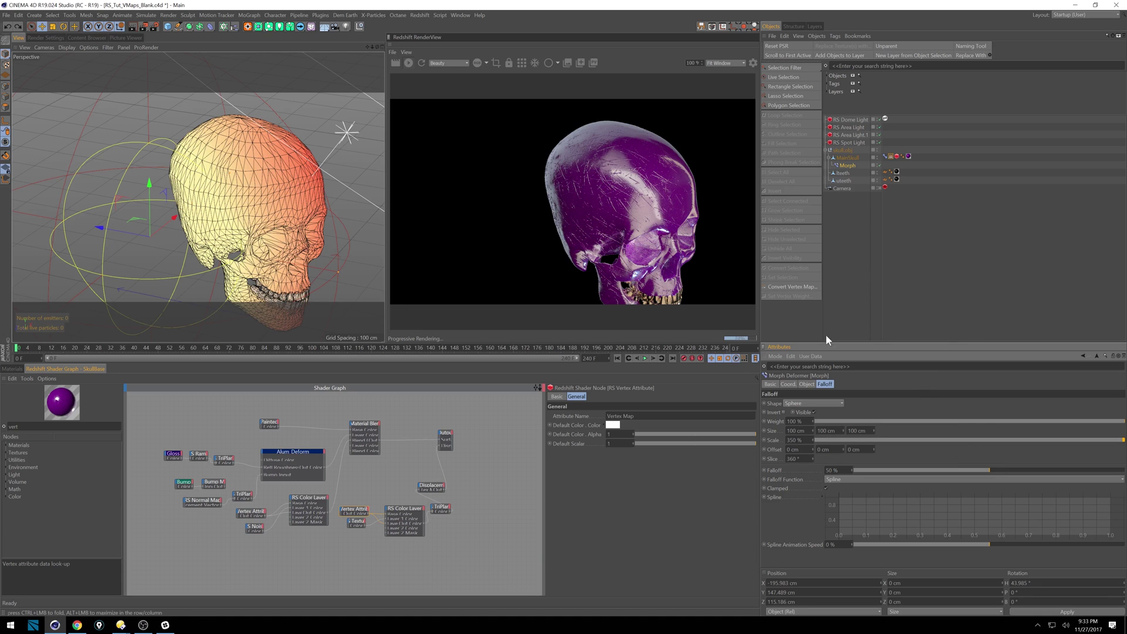
pyautogui.click(422, 63)
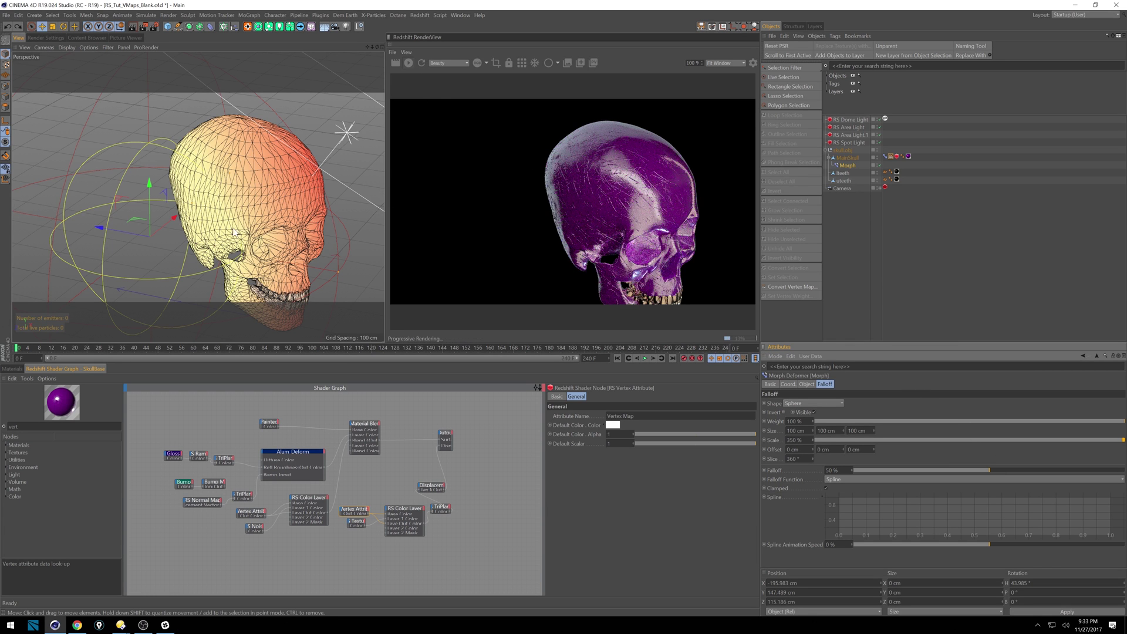
pyautogui.moveTo(229, 237)
pyautogui.keyDown('alt'); pyautogui.mouseDown()
pyautogui.moveTo(258, 217)
pyautogui.moveTo(142, 214)
pyautogui.mouseUp(); pyautogui.keyUp('alt')
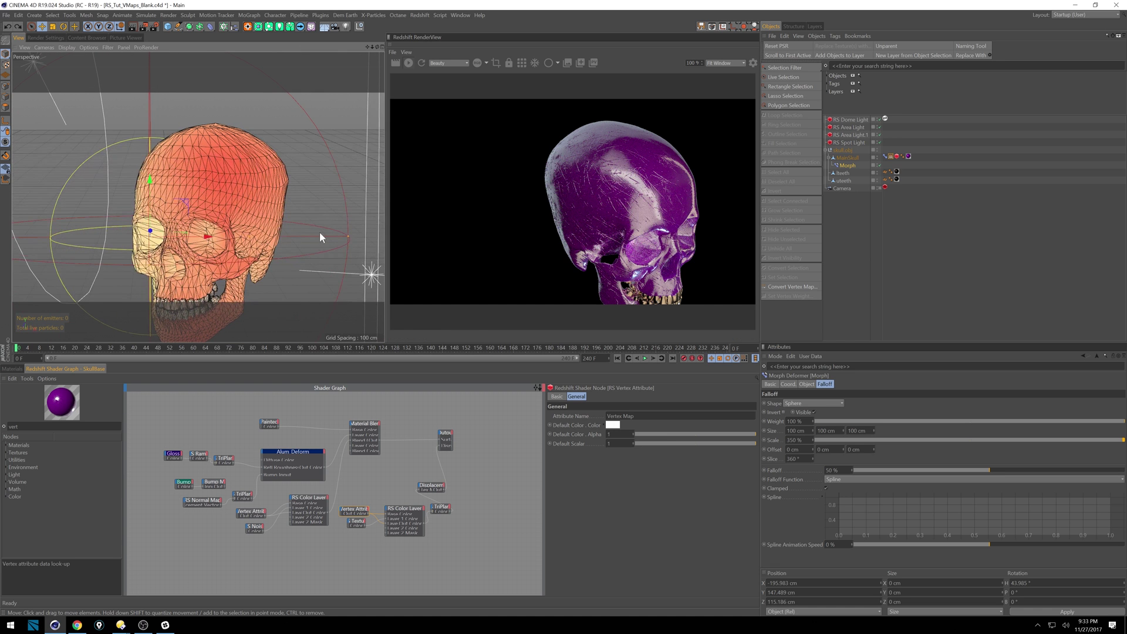
pyautogui.moveTo(349, 236); pyautogui.dragTo(217, 238)
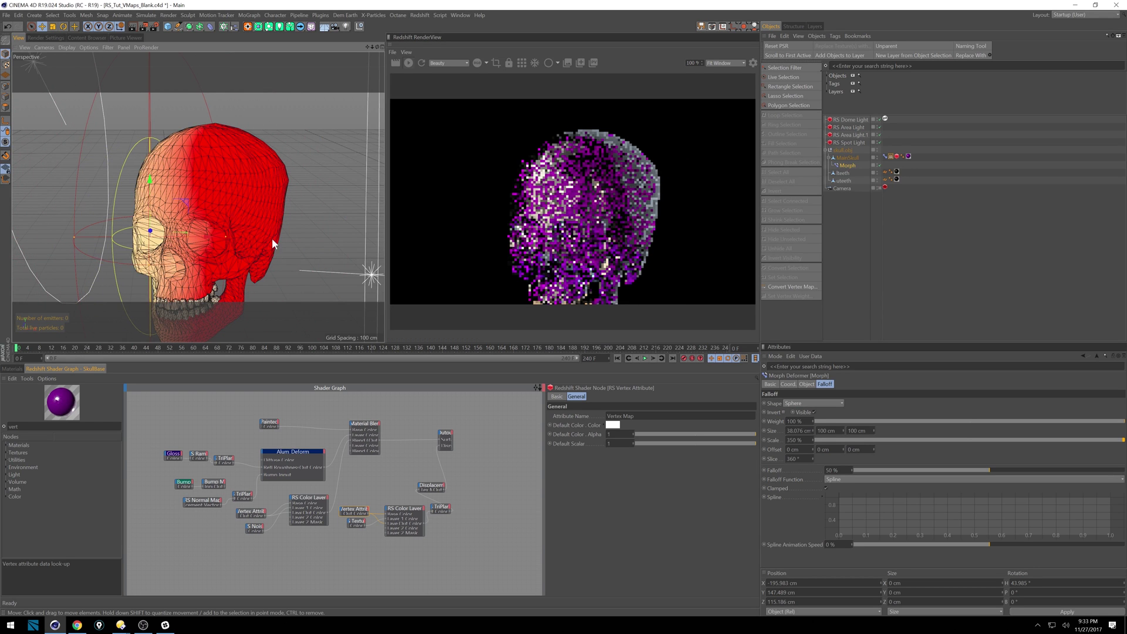
pyautogui.keyDown('alt'); pyautogui.moveTo(286, 124); pyautogui.dragTo(305, 199); pyautogui.keyUp('alt')
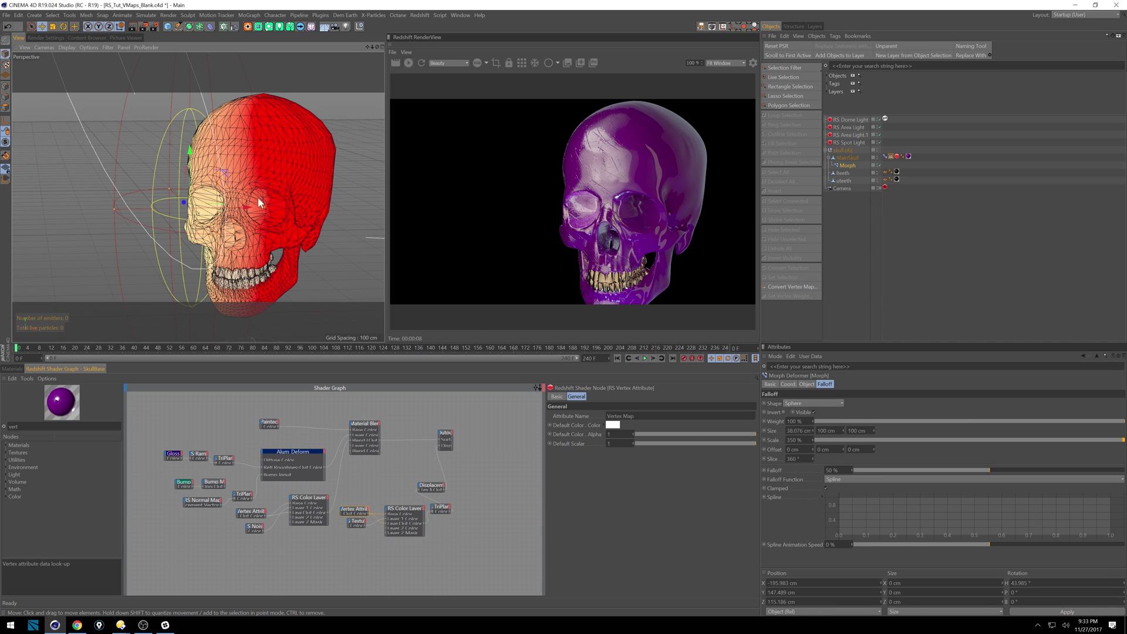
# Move the falloff sphere right along X across the skull and return to the materials list.
pyautogui.moveTo(248, 205); pyautogui.dragTo(361, 228)
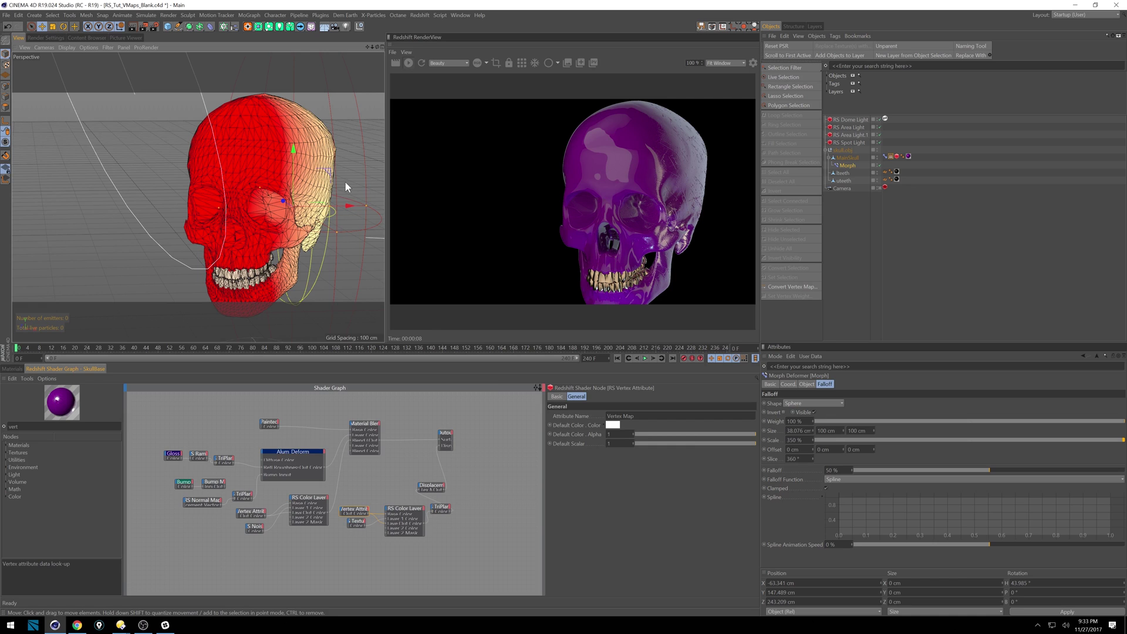
pyautogui.click(12, 369)
pyautogui.moveTo(16, 416); pyautogui.dragTo(914, 158)
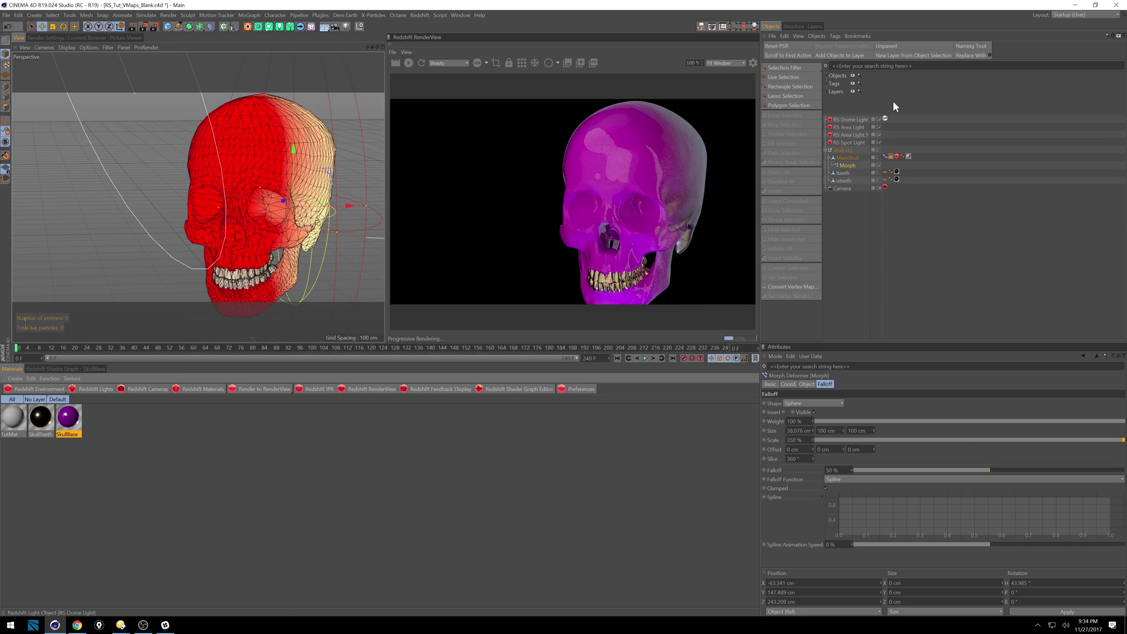
# From a side view, move the Morph falloff sphere back to about 39 cm X, shifting the magenta-grey blend.
pyautogui.keyDown('alt'); pyautogui.moveTo(360, 216); pyautogui.dragTo(482, 193); pyautogui.keyUp('alt')
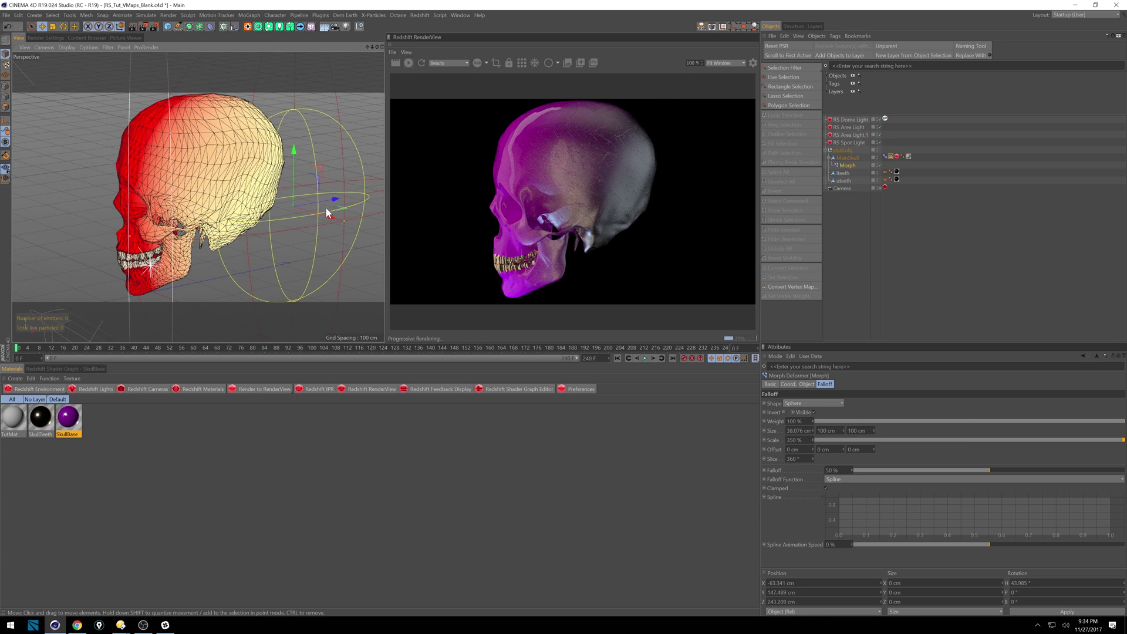
pyautogui.moveTo(329, 201); pyautogui.dragTo(287, 213)
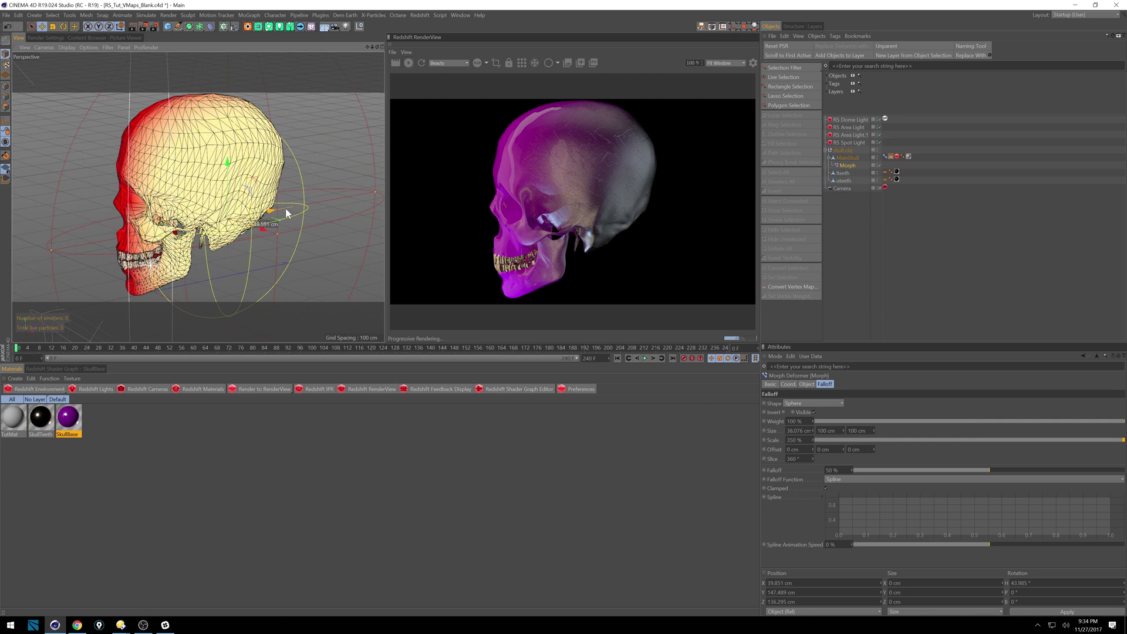